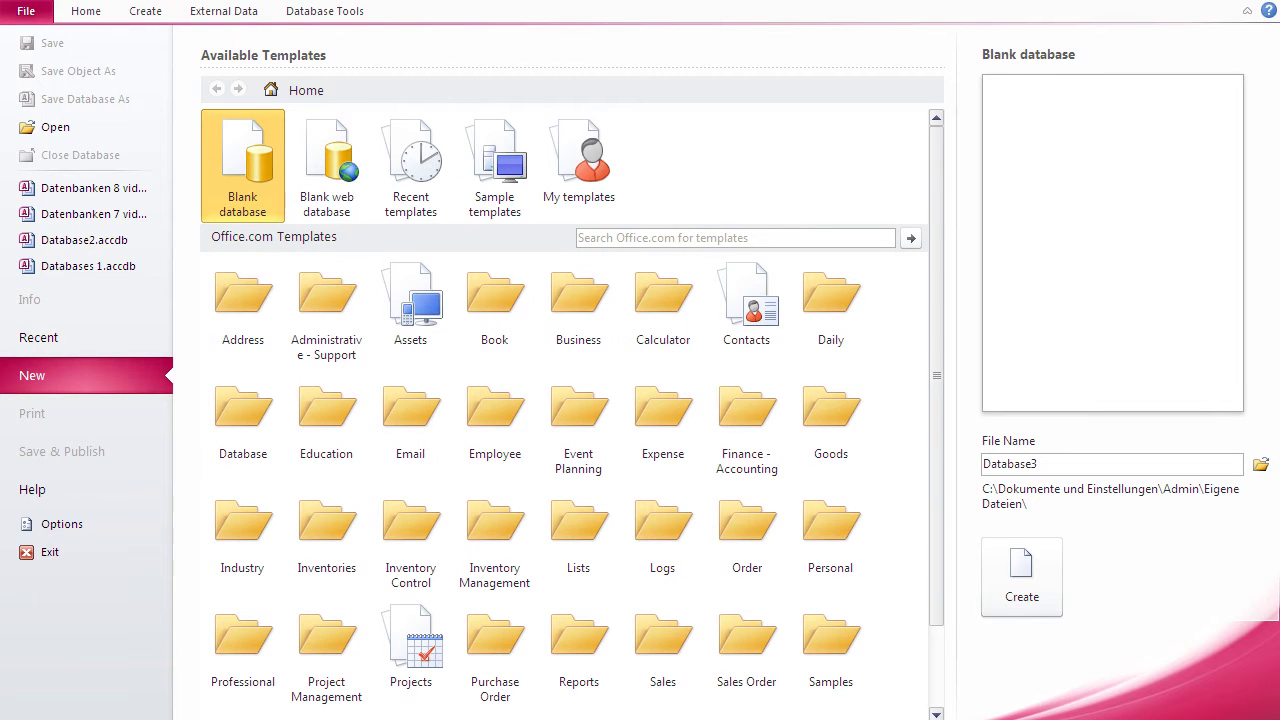
Create a new blank database from File > New, opening an empty Table1 with only an ID field.
double_click(243, 190)
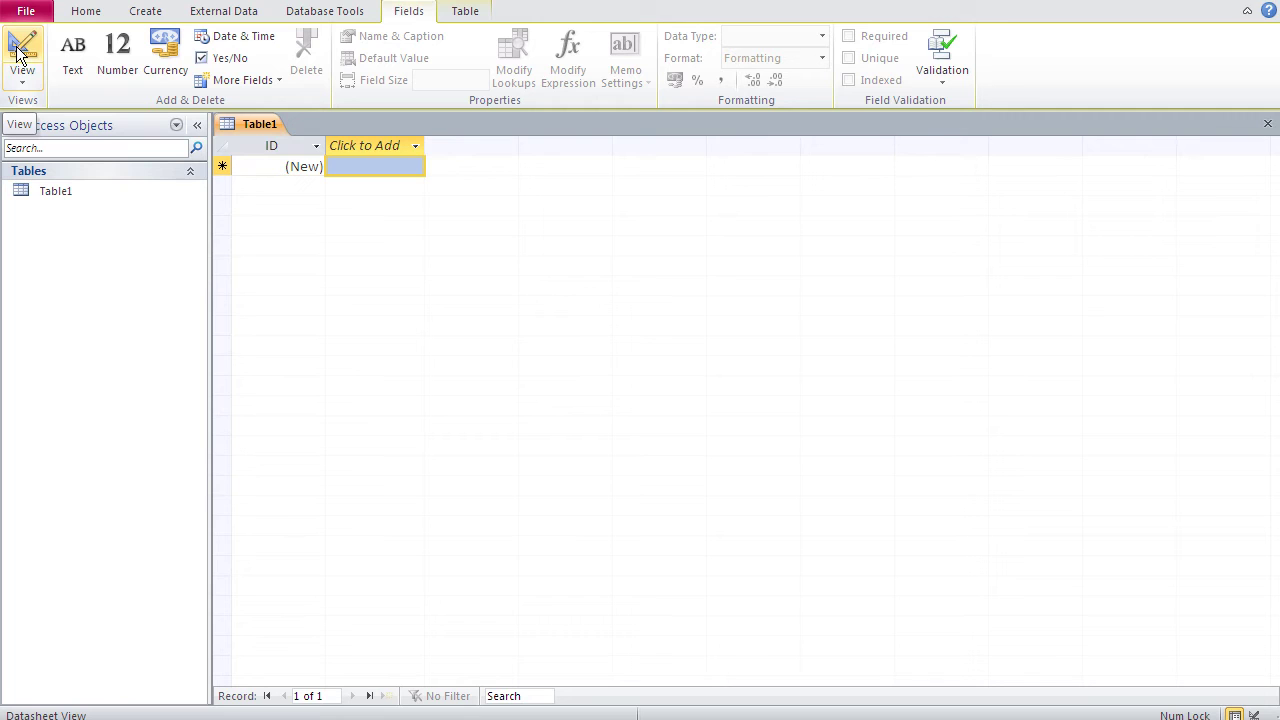
Save Table1 under the name 'Contacts' and open it in Design View.
click(18, 55)
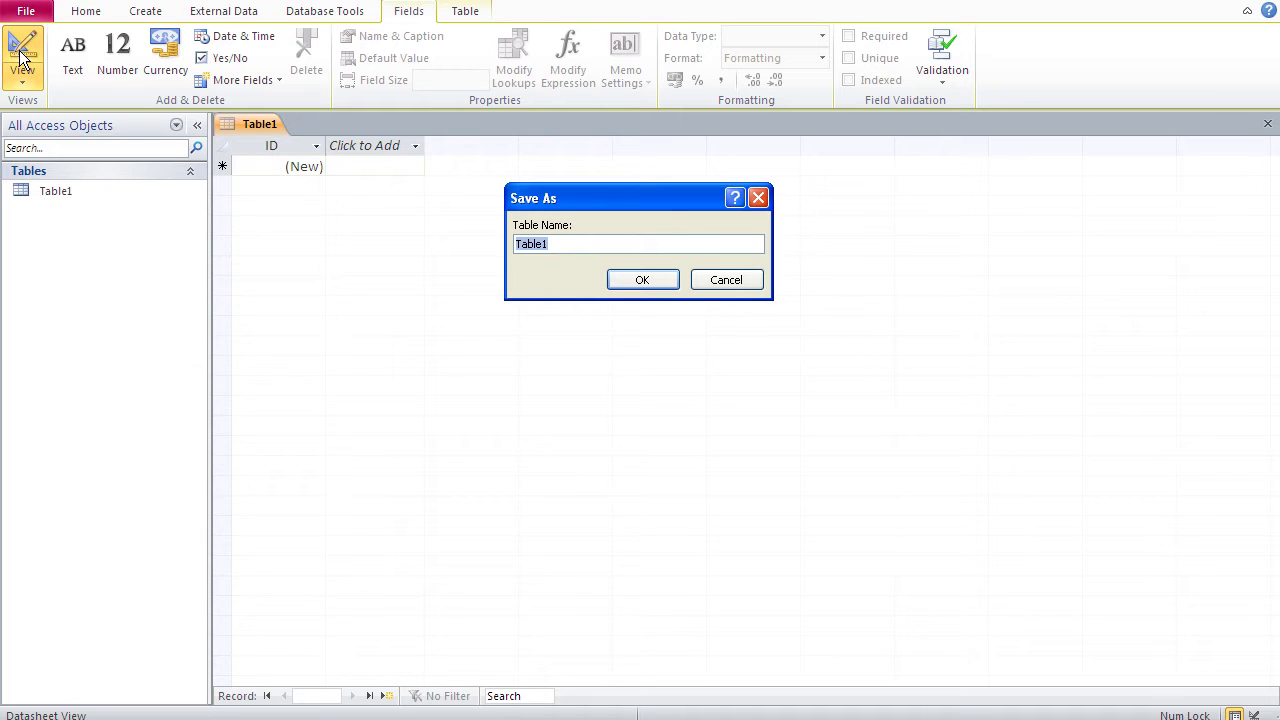
text(Contacts)
click(654, 280)
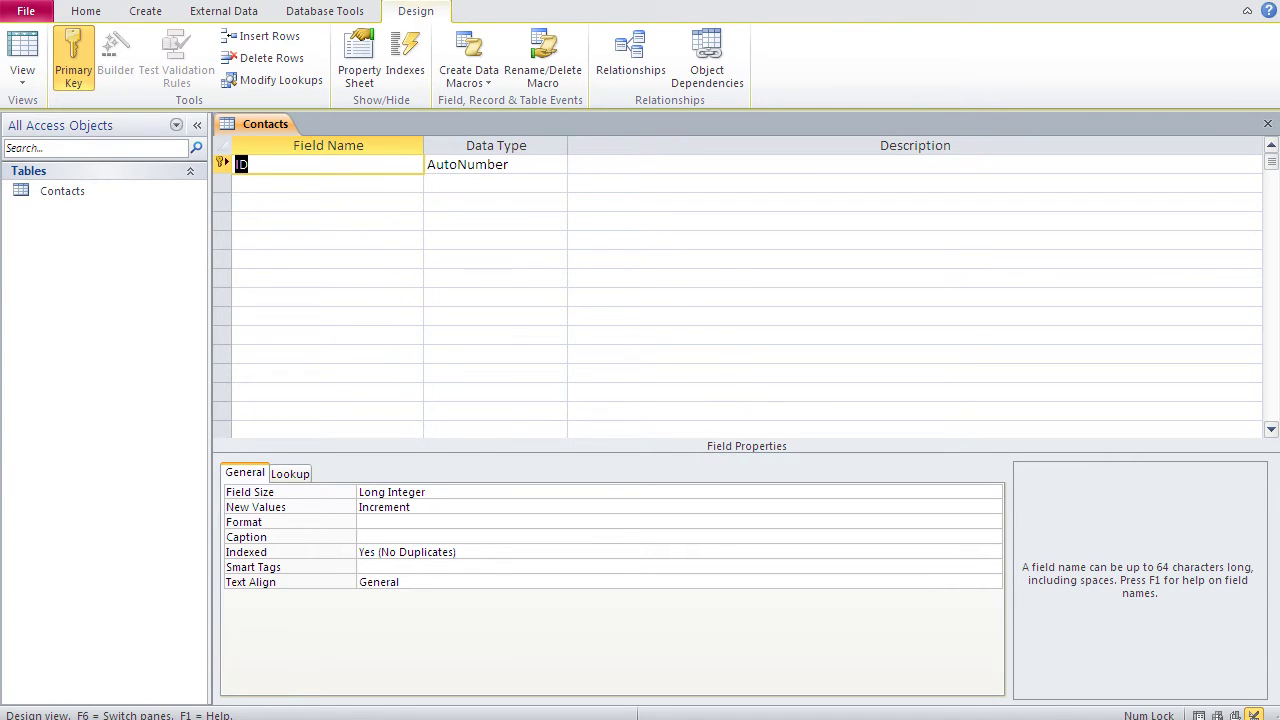
key(alt+Tab)
Delete the ID primary-key field from the Contacts table design, confirming the removal.
click(222, 163)
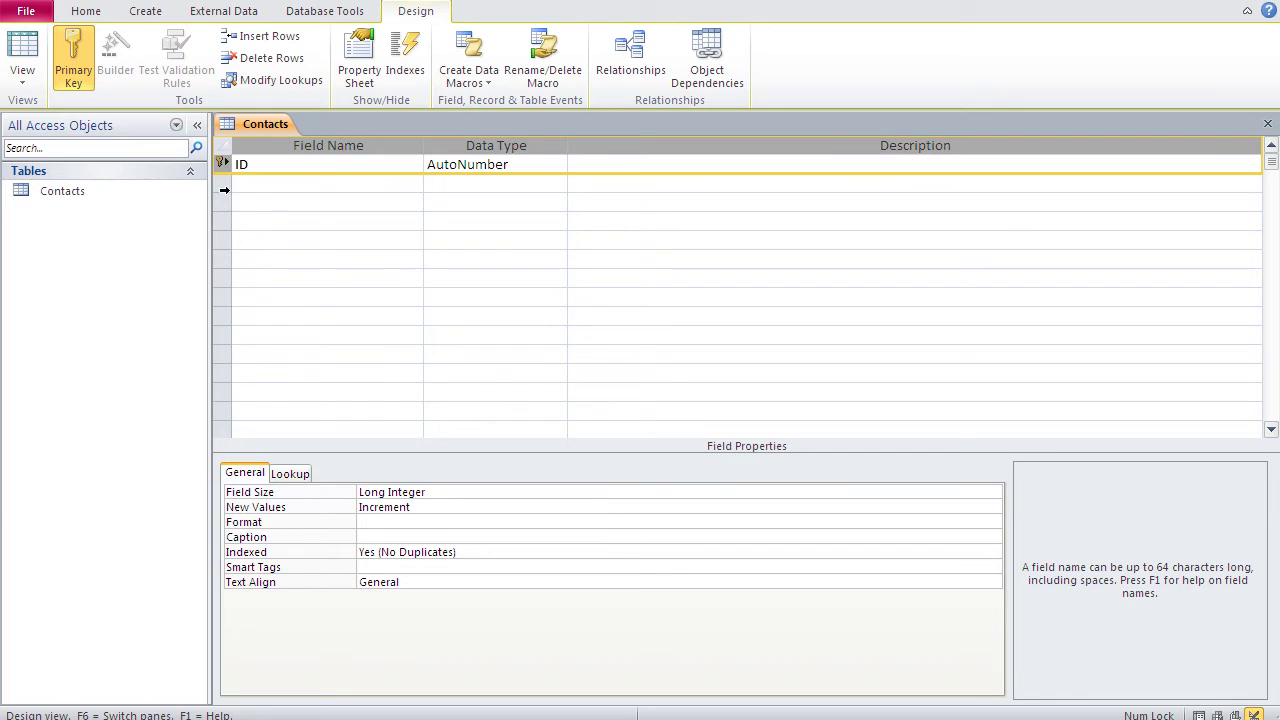
click(263, 57)
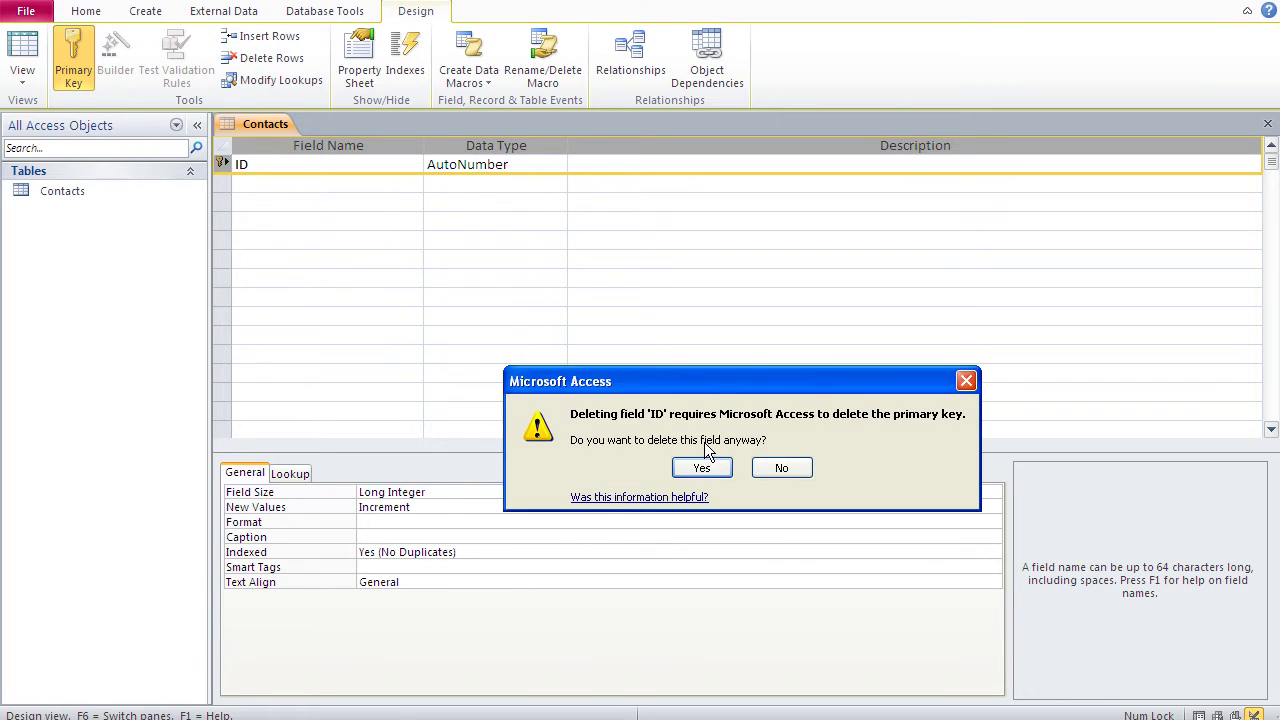
click(702, 470)
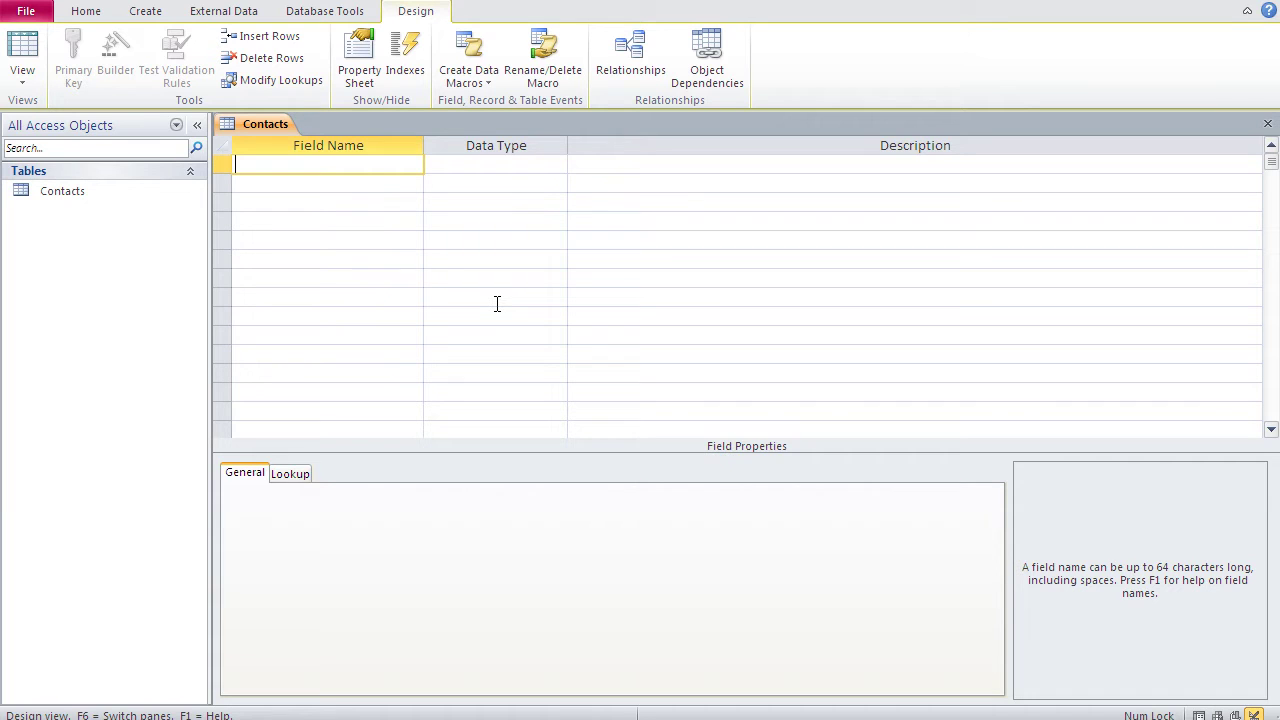
Add Text fields First_Name, Surname, Company, Position and Telephone to the Contacts design.
text(First_Name)
click(288, 185)
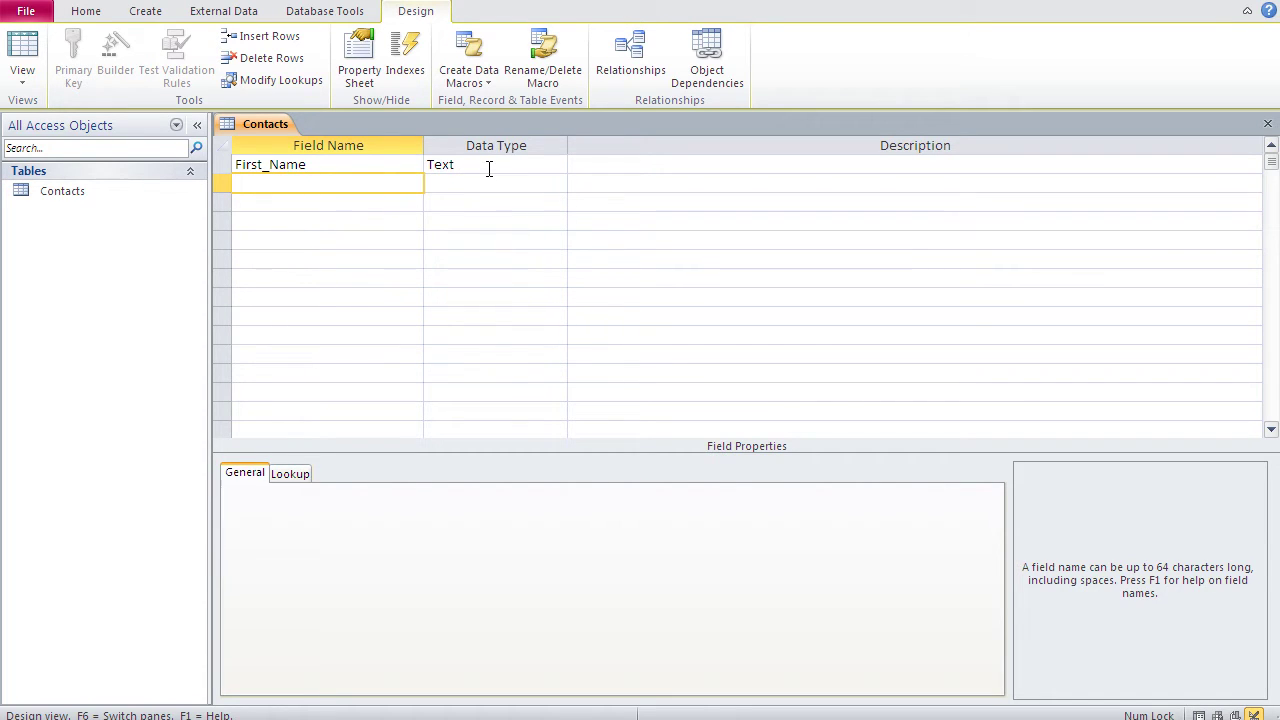
text(Surname)
key(Down)
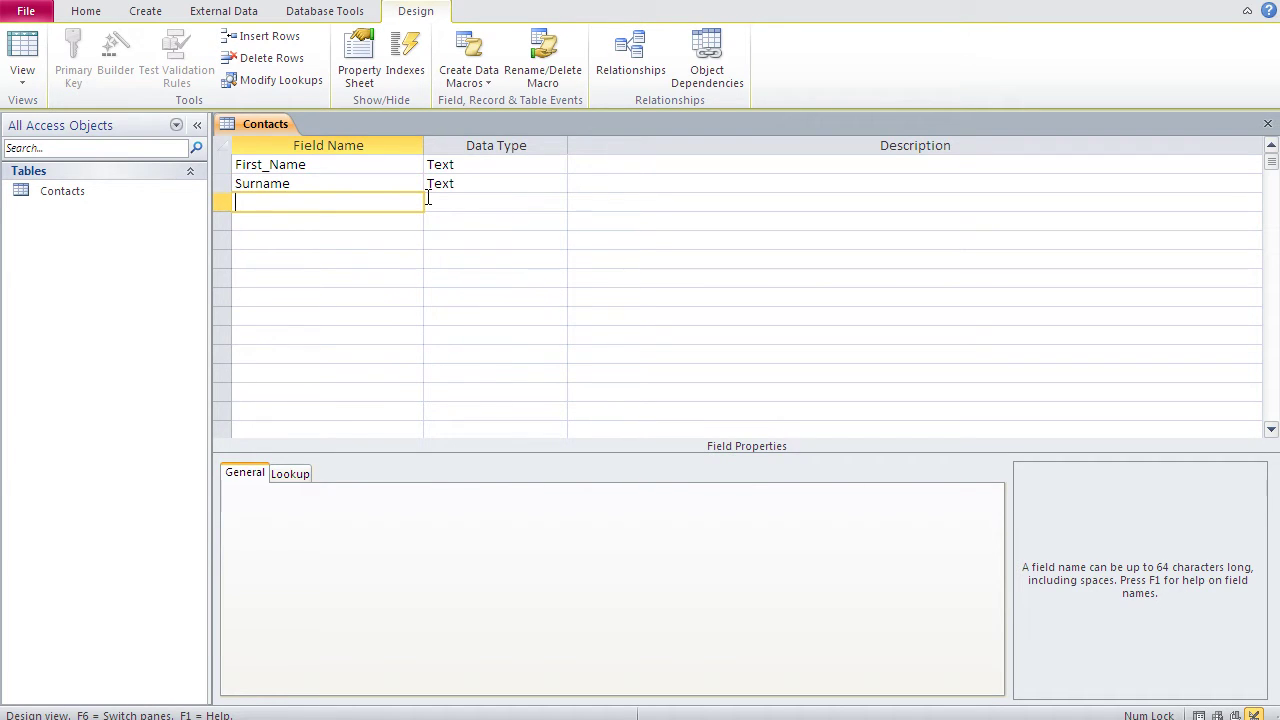
text(Company)
key(Down)
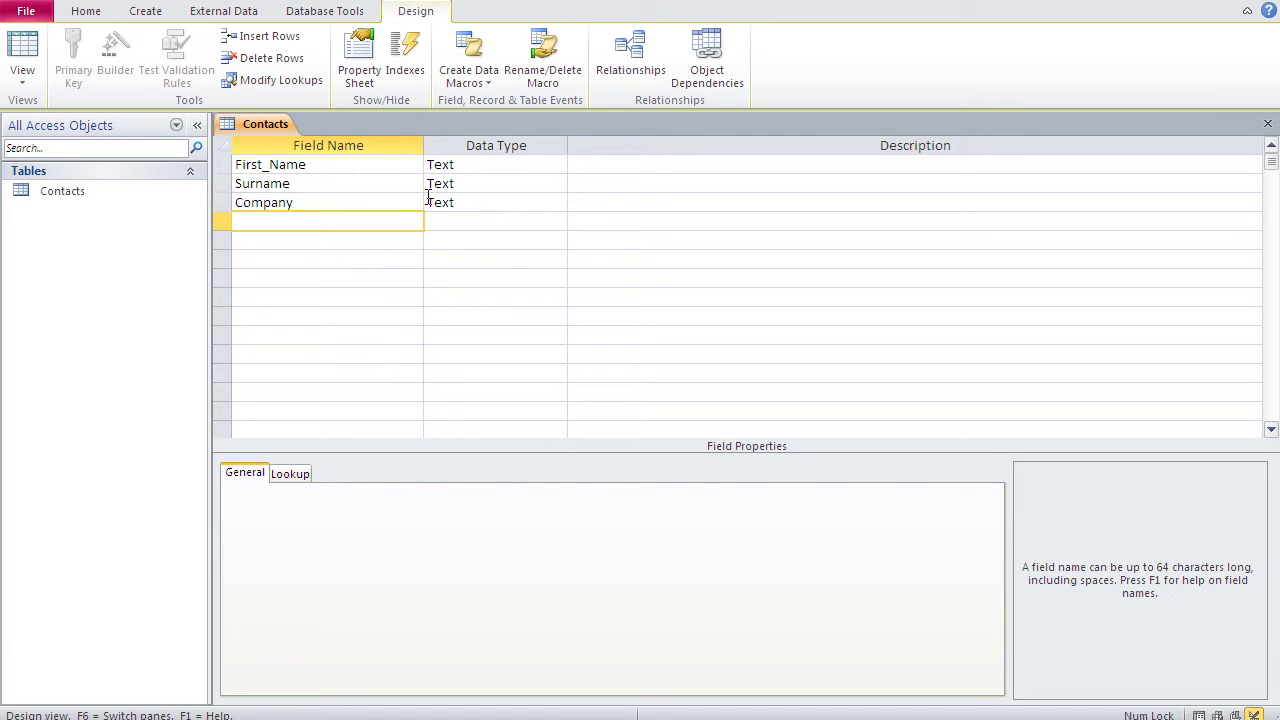
text(Position)
key(Down)
text(Tele)
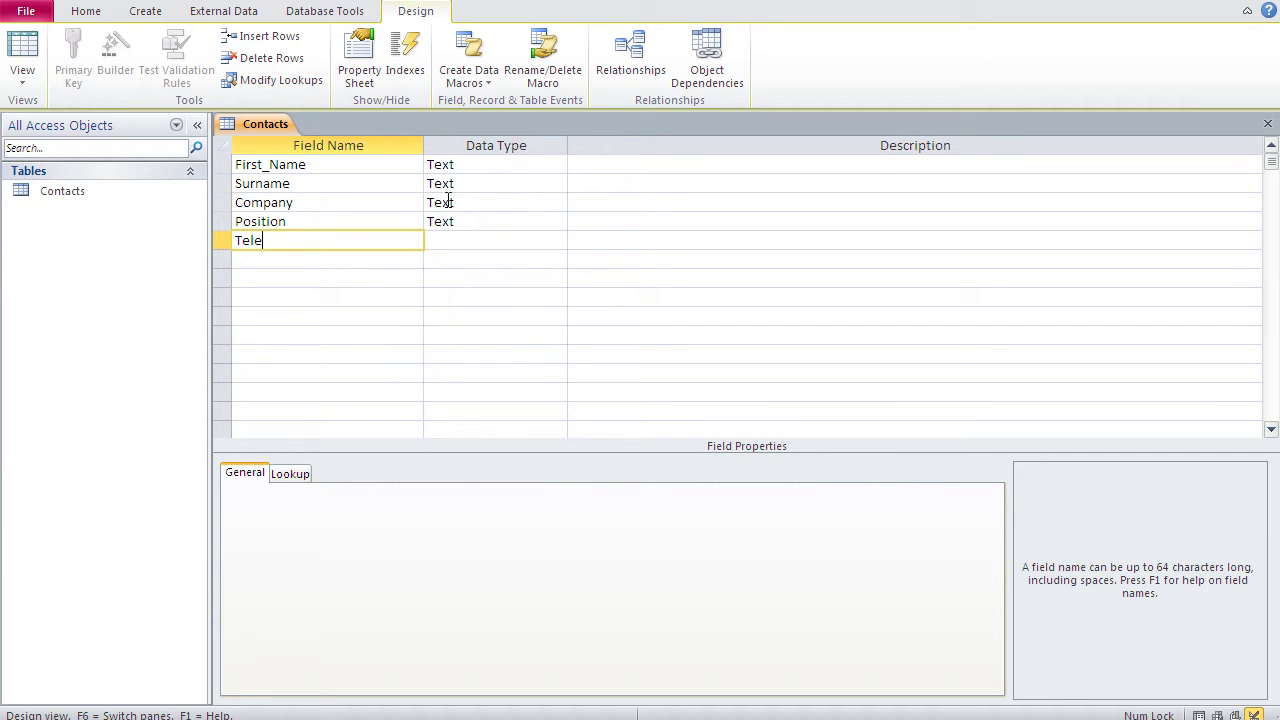
text(phone)
key(Return)
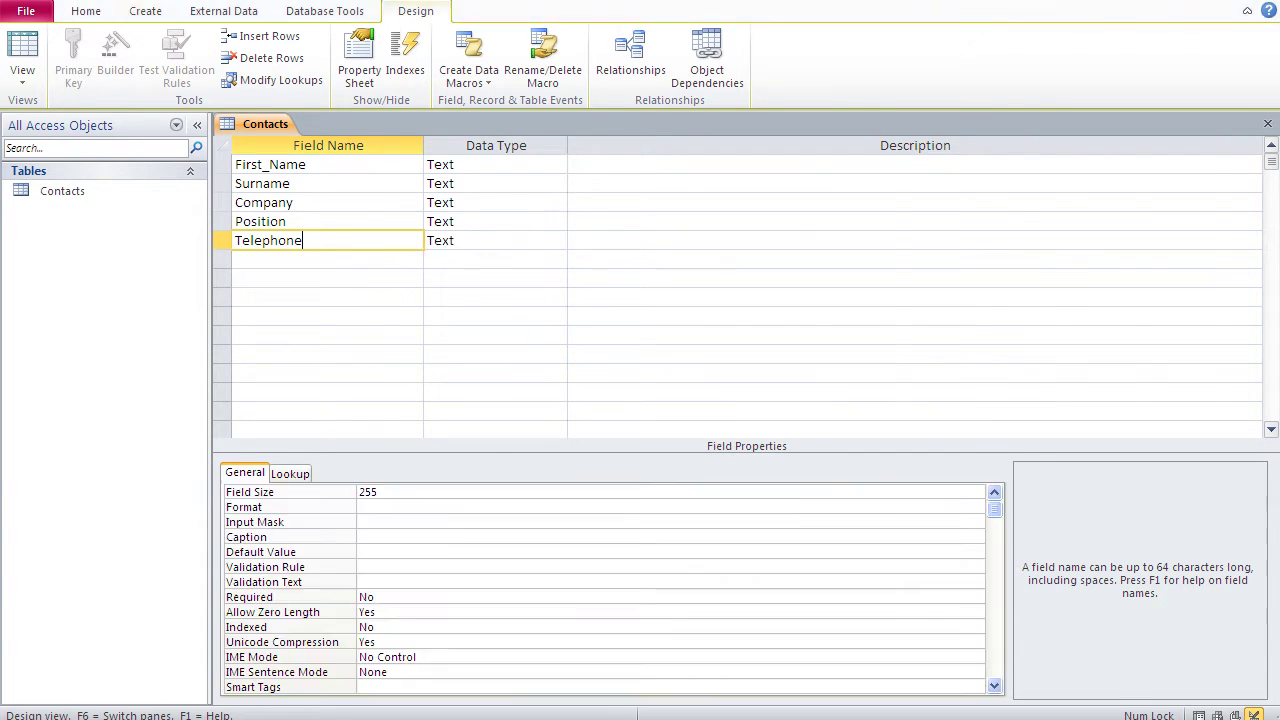
key(alt+Tab)
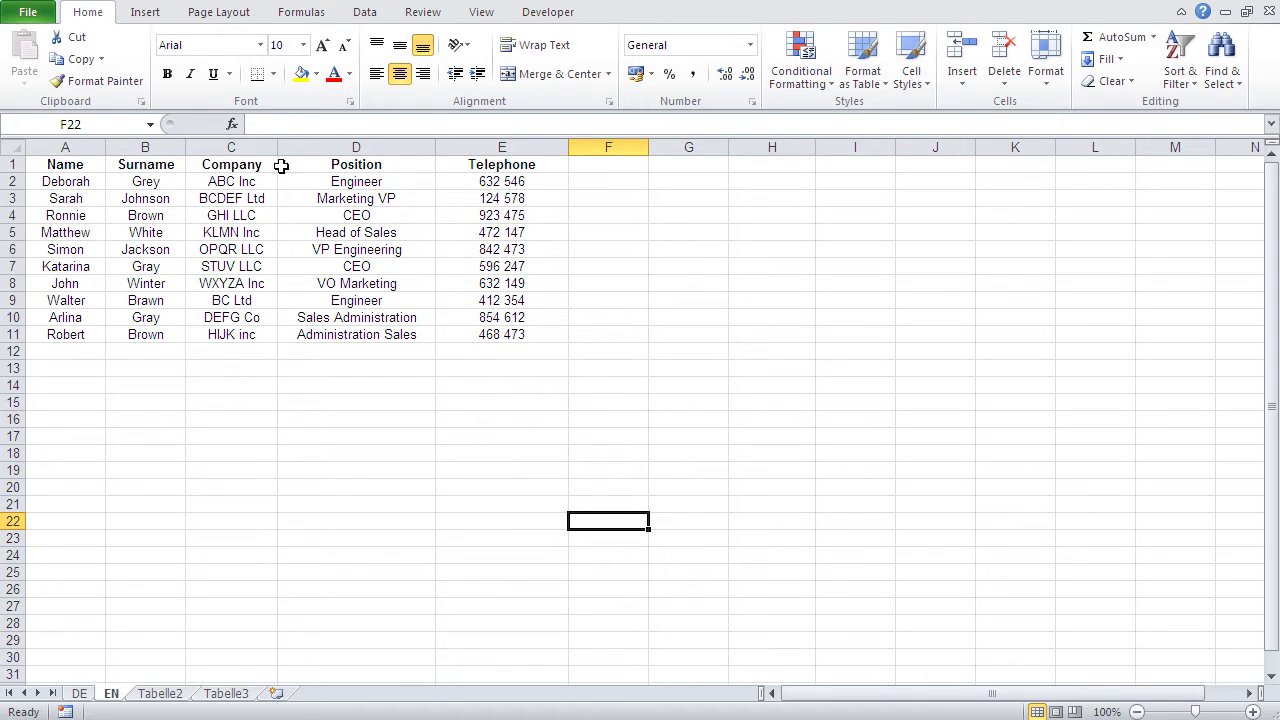
Select the Name heading in cell A1 of the Excel contact sheet and bold it.
click(60, 164)
key(ctrl+b)
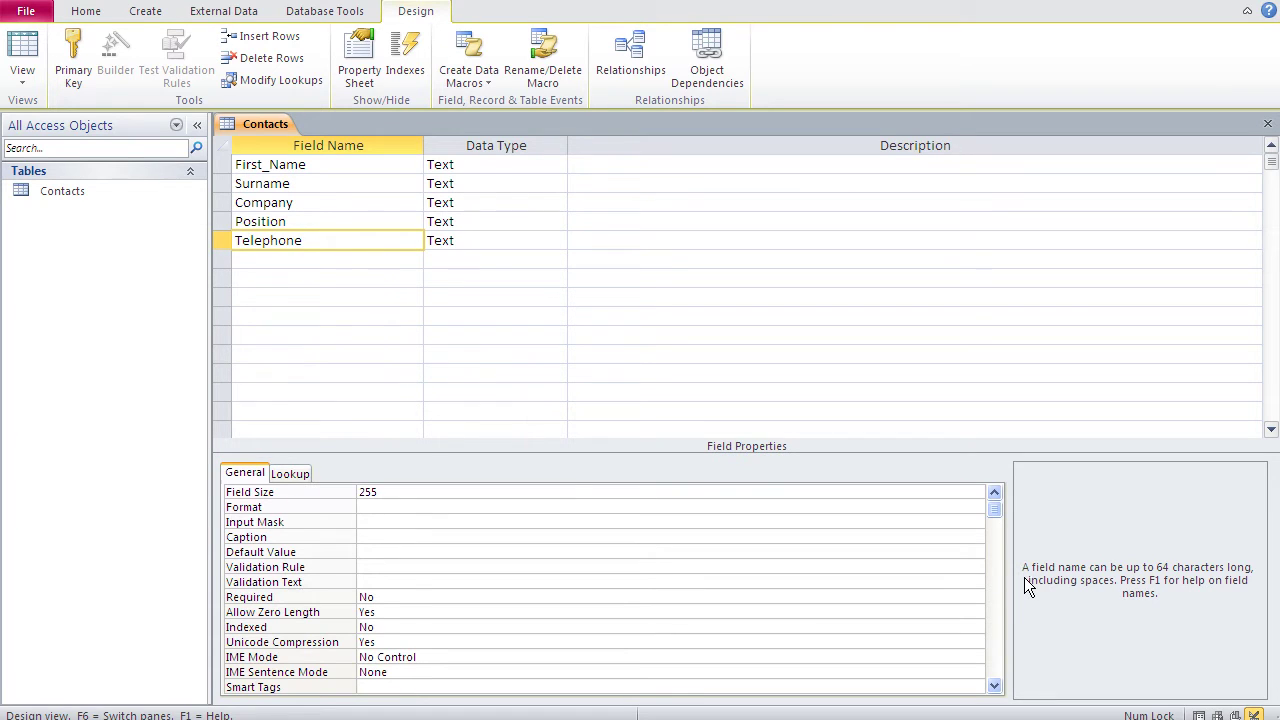
click(490, 242)
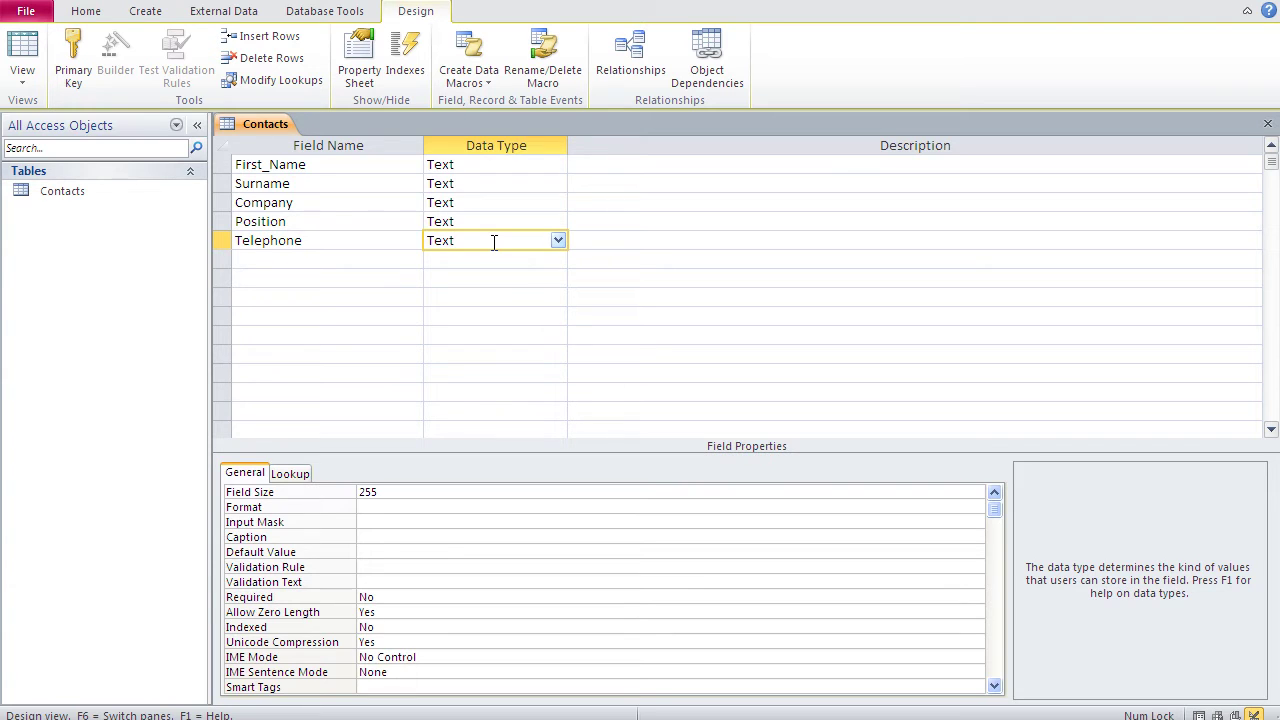
key(alt+Tab)
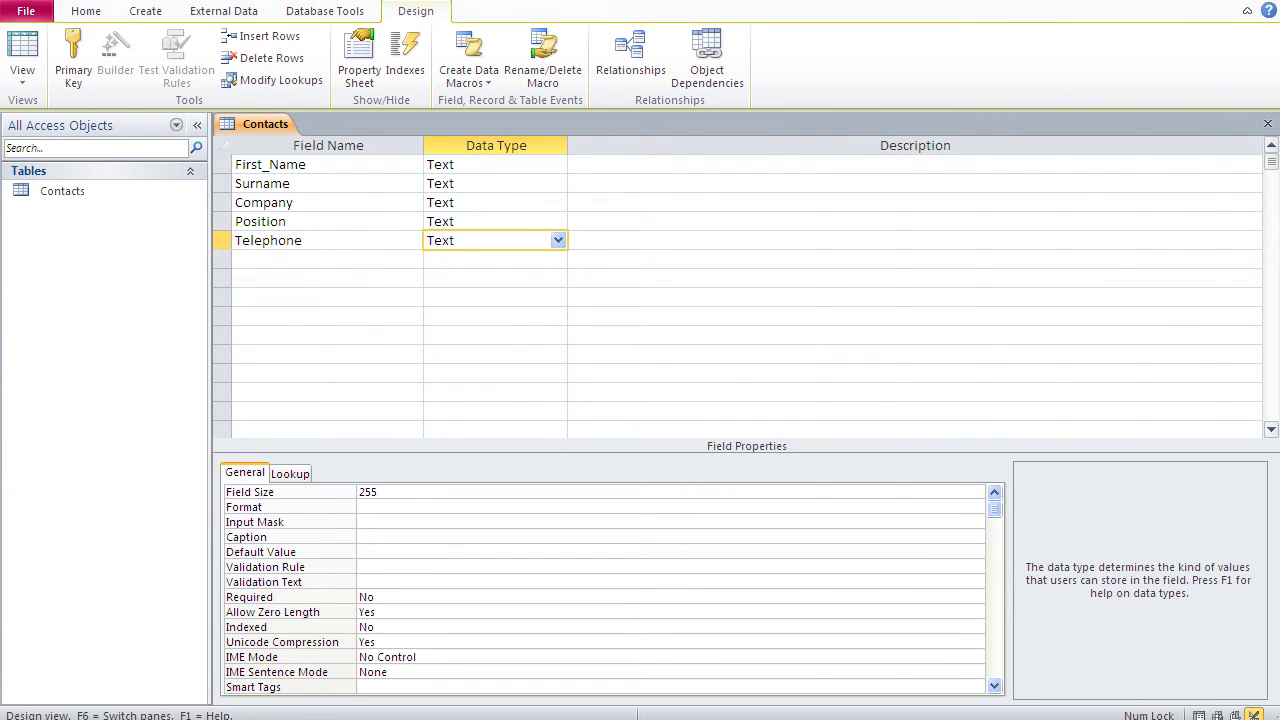
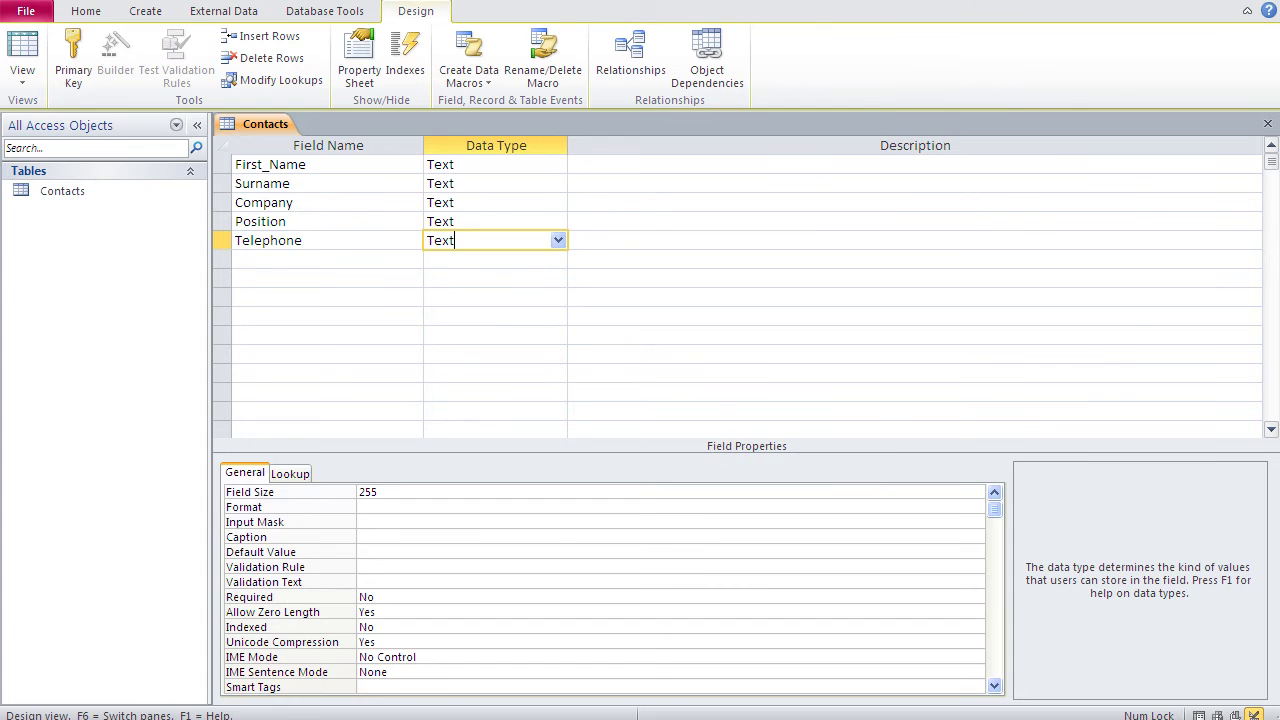
Switch to the Excel contacts spreadsheet to compare field sizes.
key(alt+Tab)
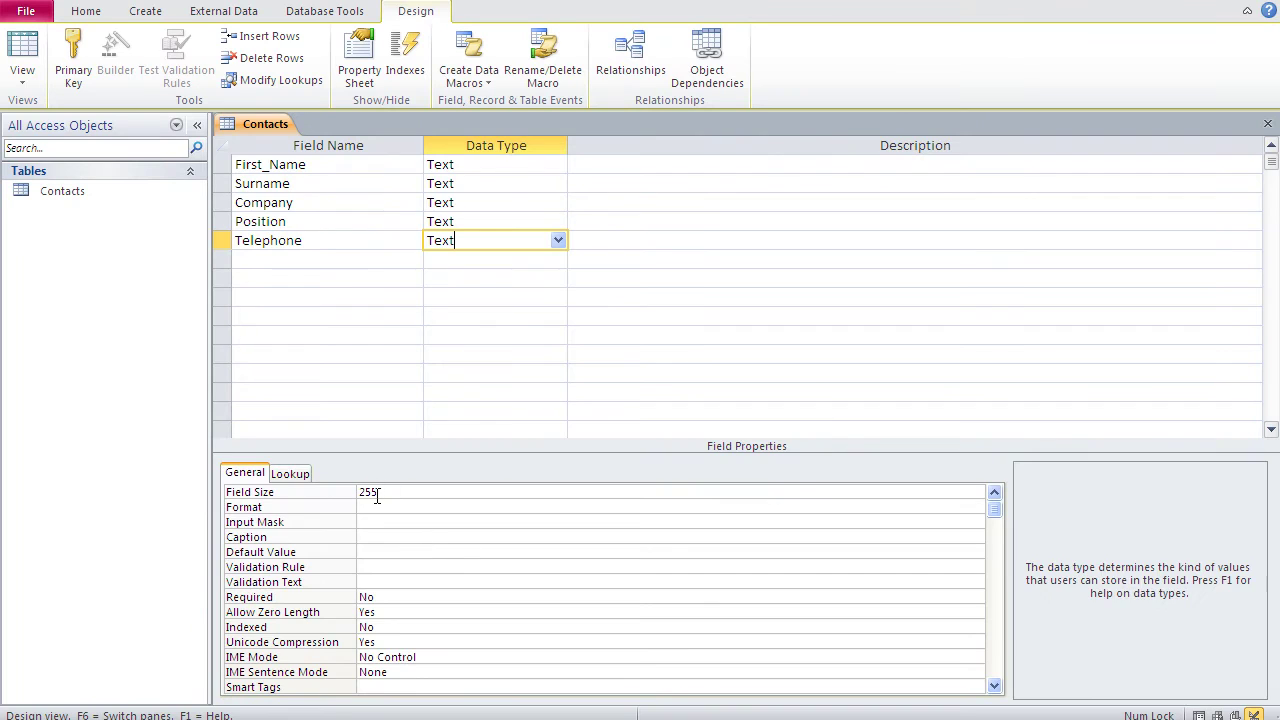
Back in Access, select the Telephone field's Field Size value of 255.
drag(380, 492, 350, 495)
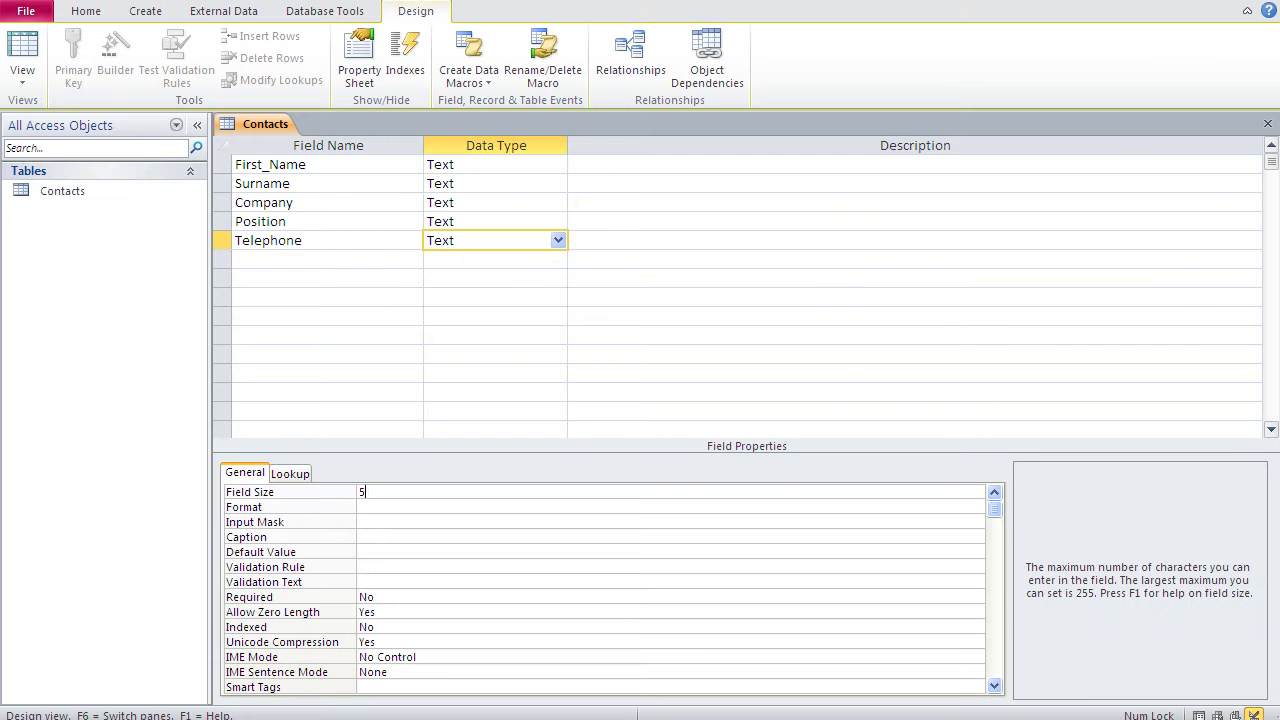
Check phone number lengths in the spreadsheet, then set Telephone's Field Size to 15.
key(F6)
key(alt+Tab)
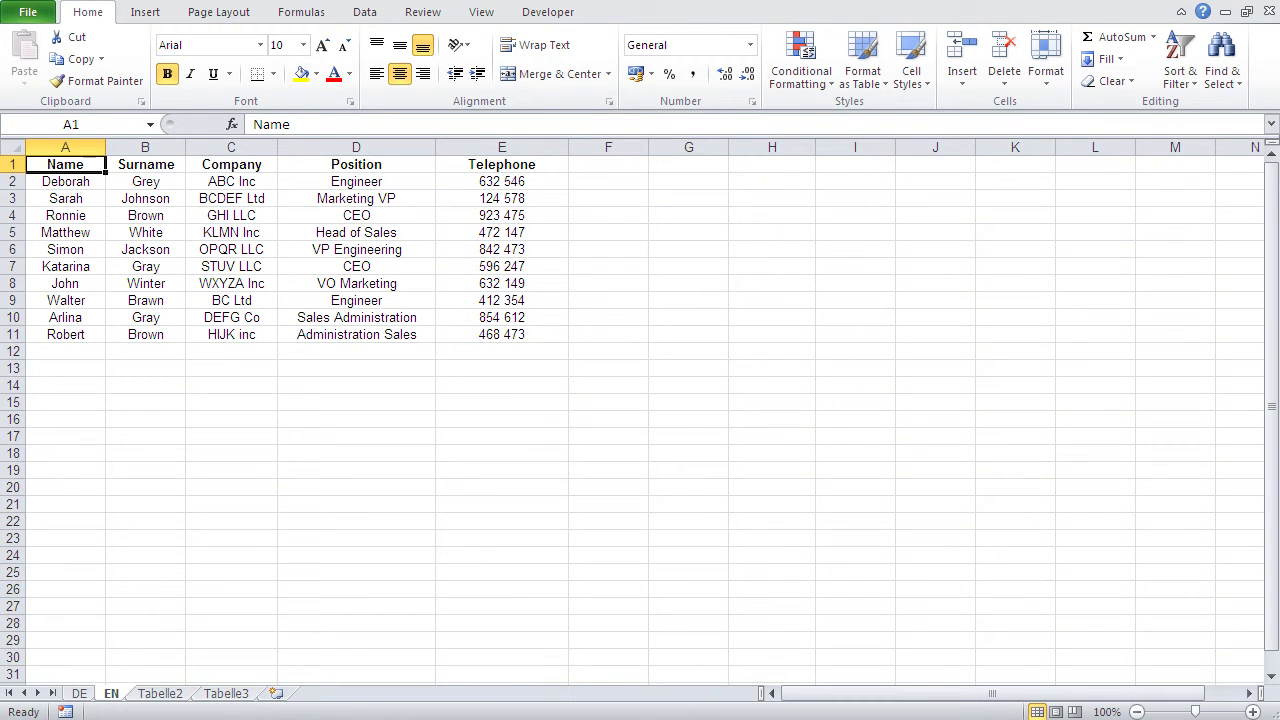
key(alt+Tab)
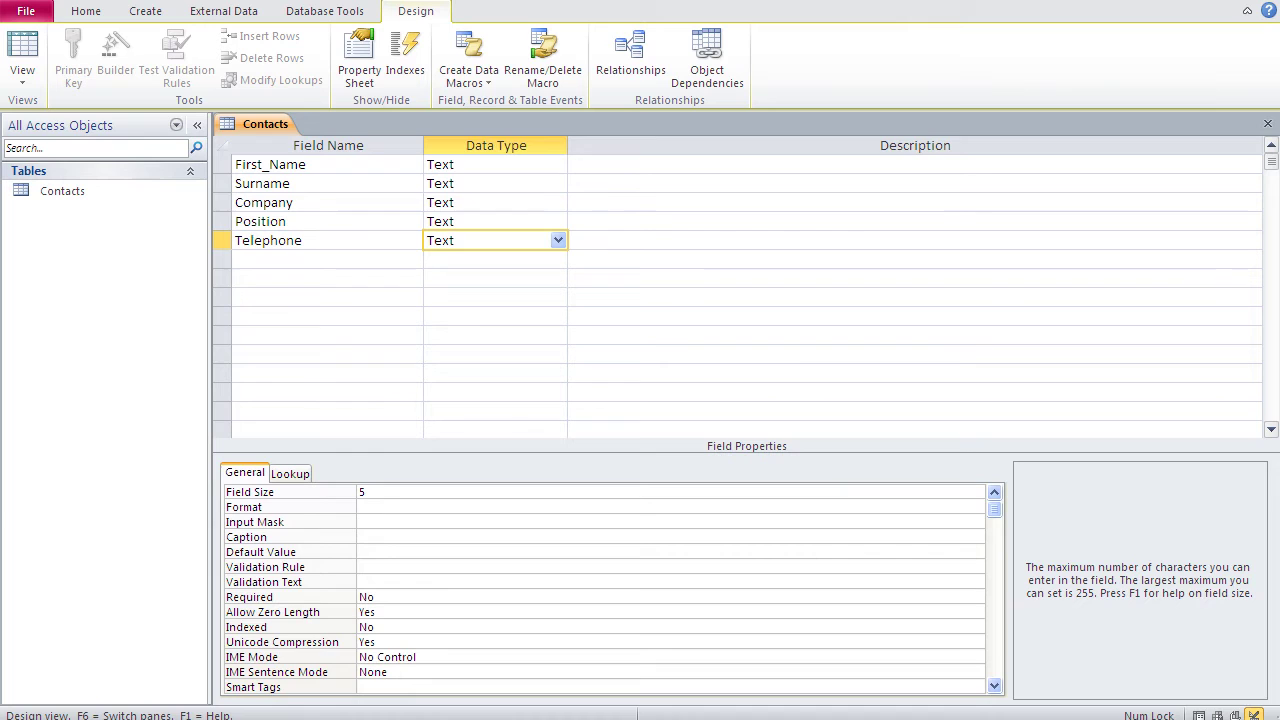
key(BackSpace)
text(15)
click(371, 492)
Set Position's Field Size to 25 after checking position lengths in the spreadsheet.
click(470, 222)
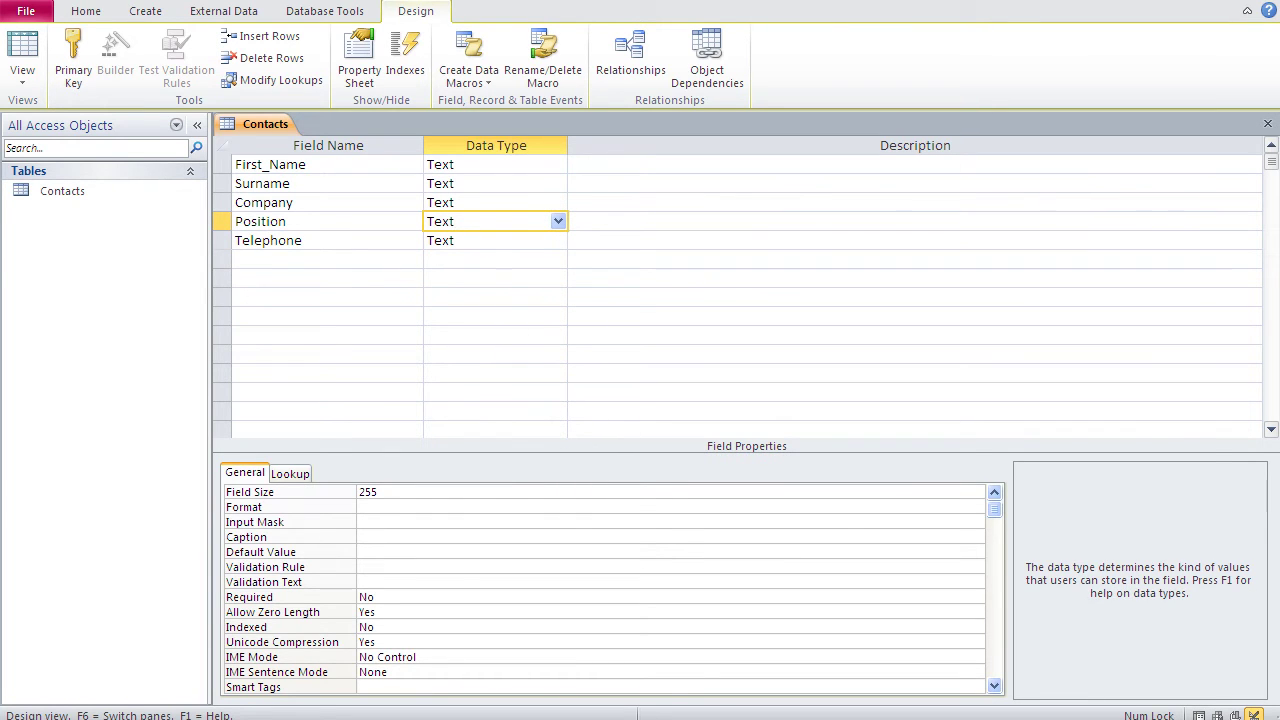
key(alt+Tab)
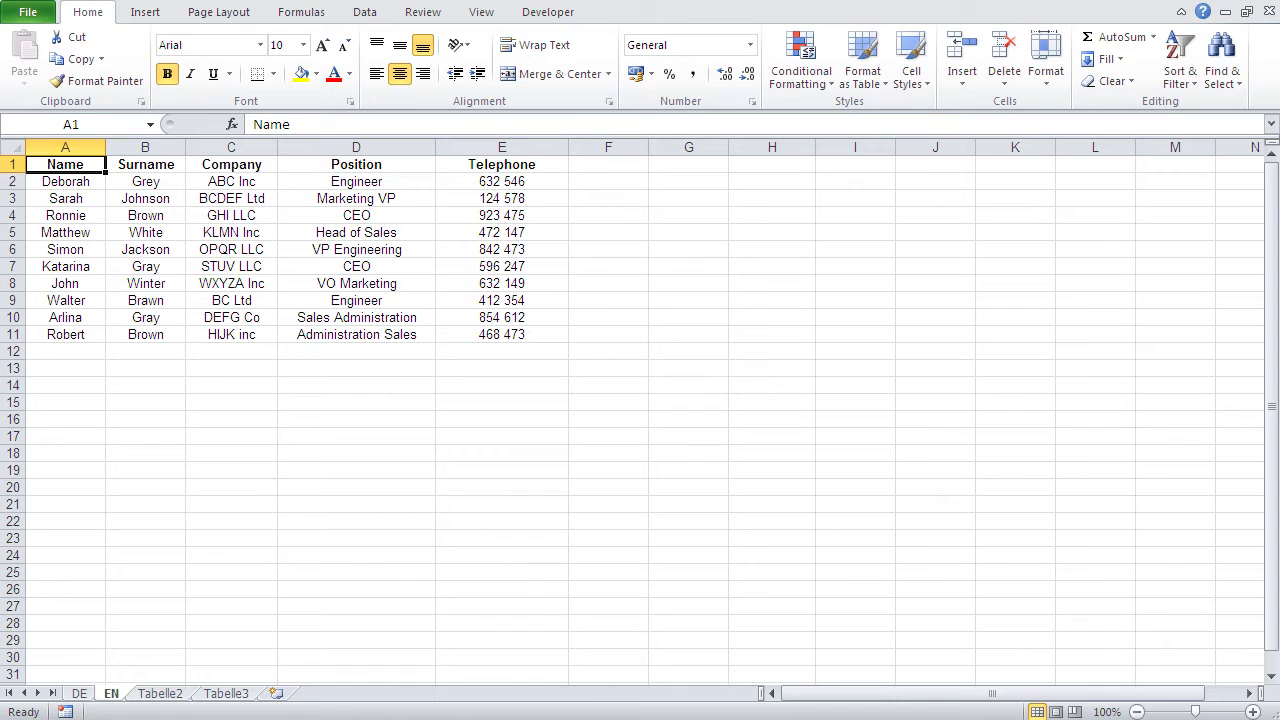
key(alt+Tab)
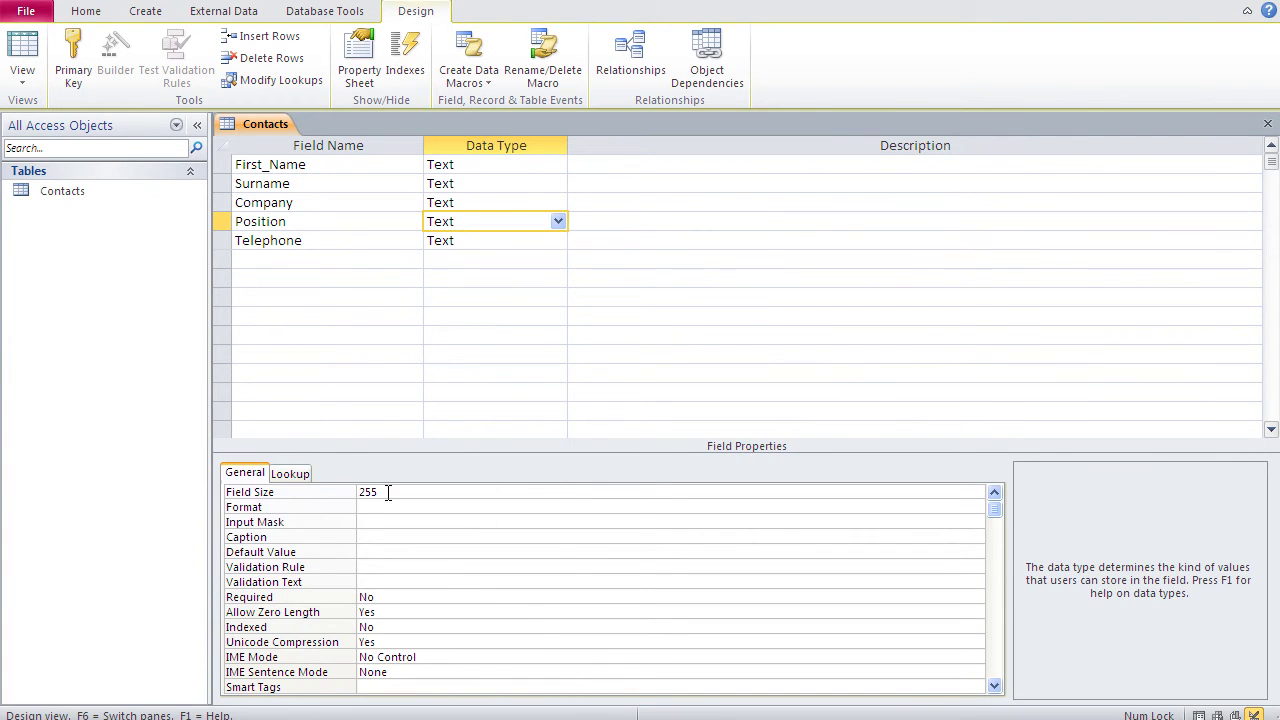
drag(388, 492, 351, 492)
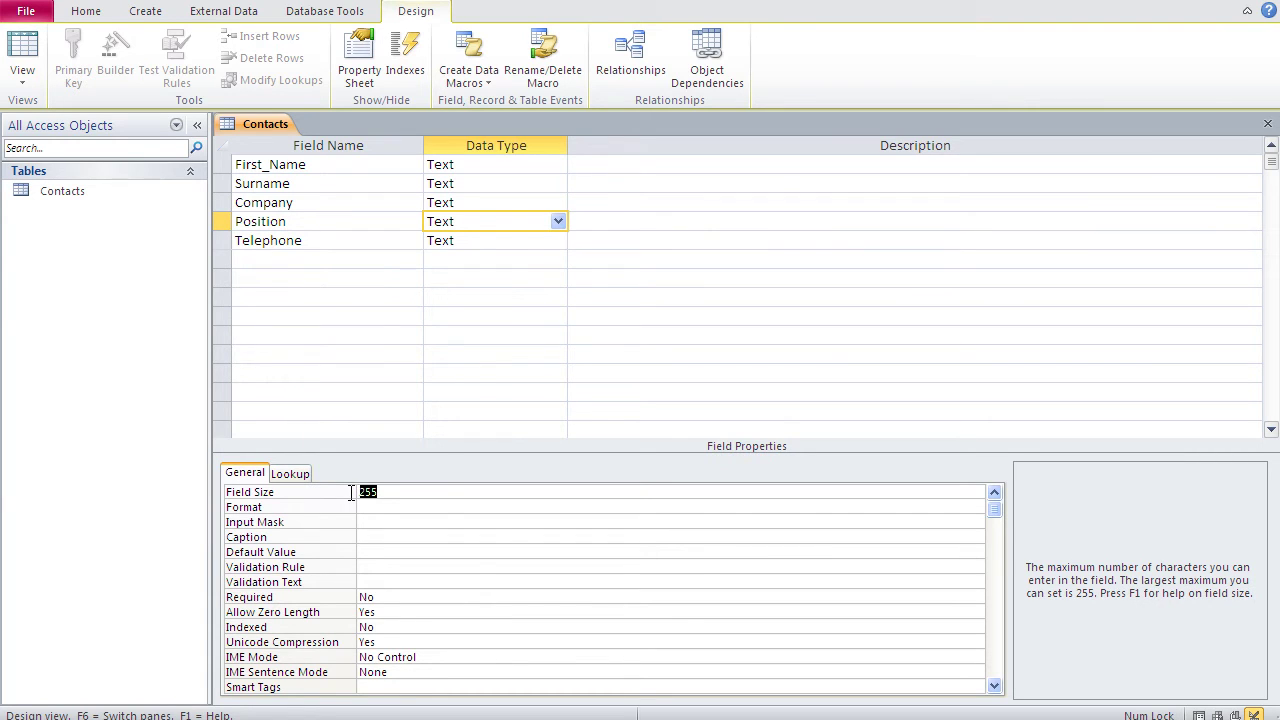
text(25)
Set Field Sizes to 30 for Company, 35 for Surname and 25 for First_Name.
click(461, 203)
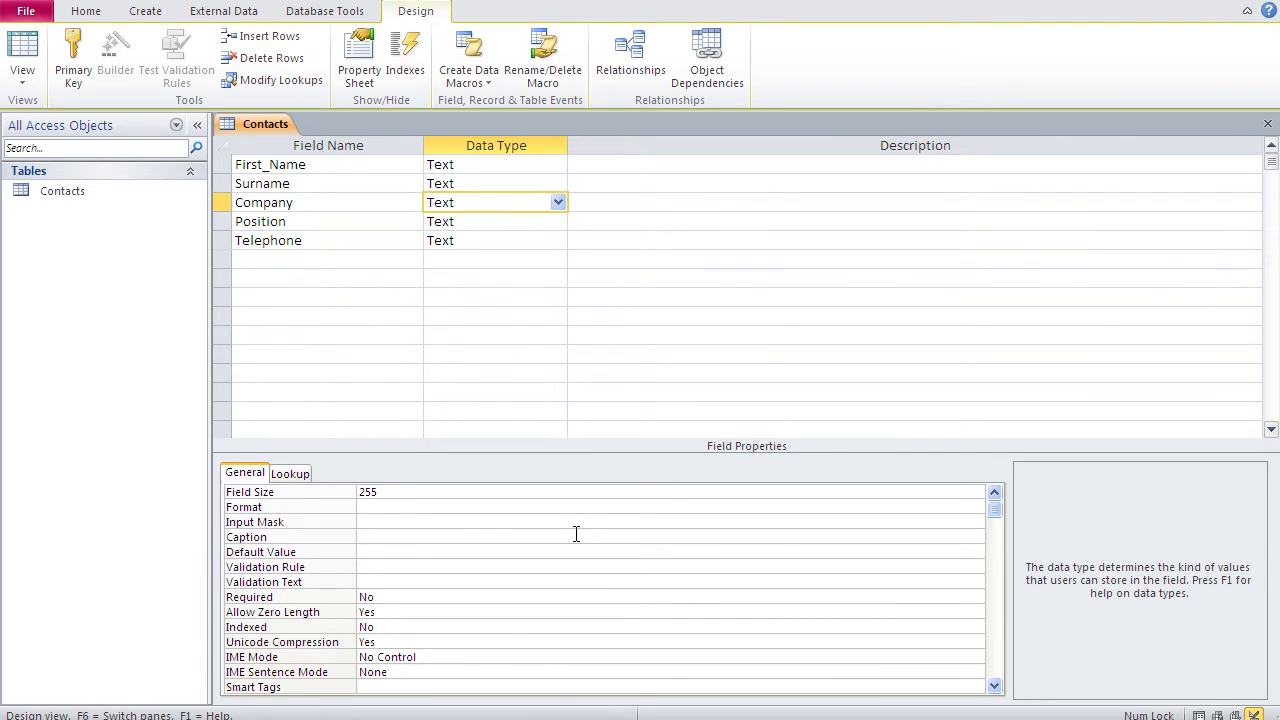
click(349, 491)
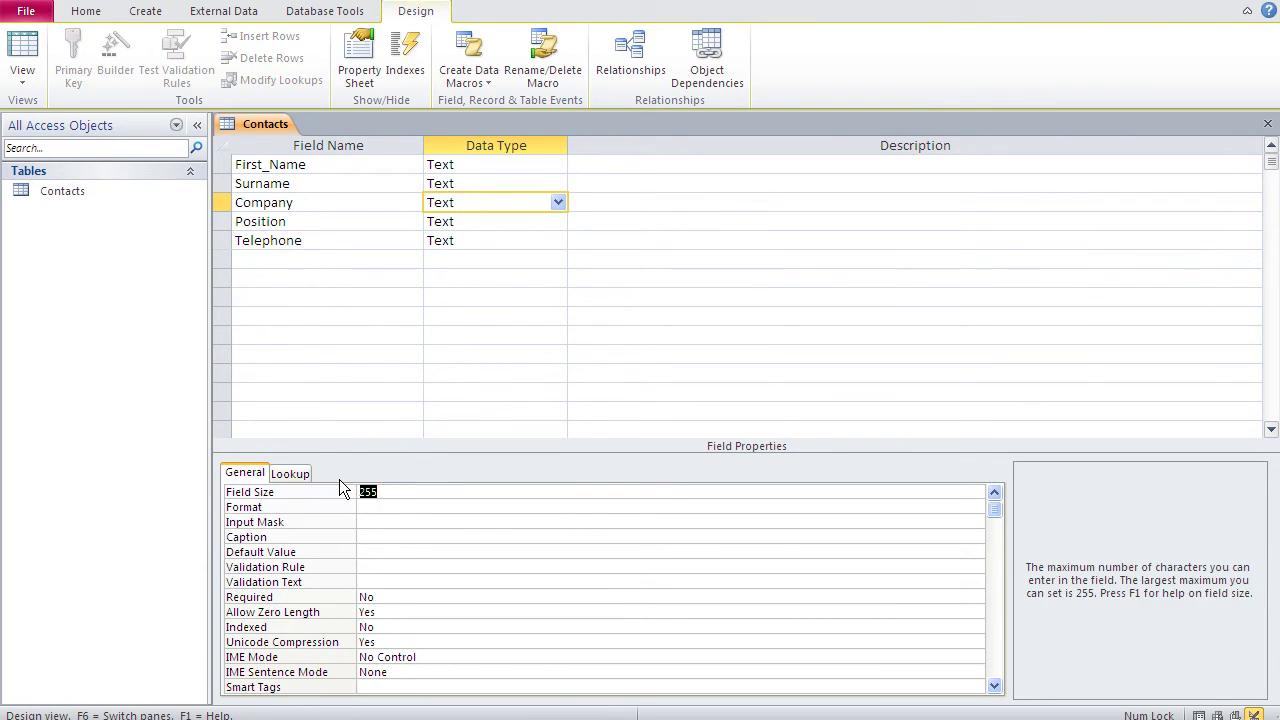
text(30)
click(470, 184)
click(330, 499)
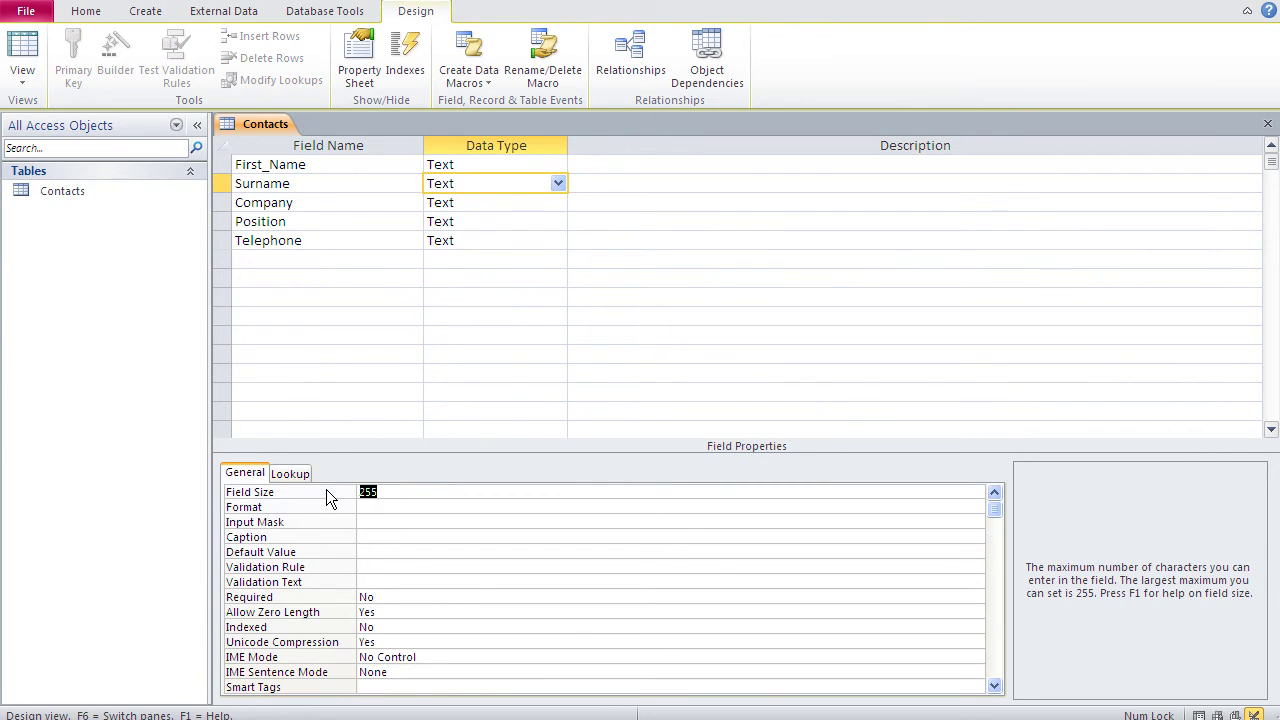
text(35)
click(475, 164)
click(331, 492)
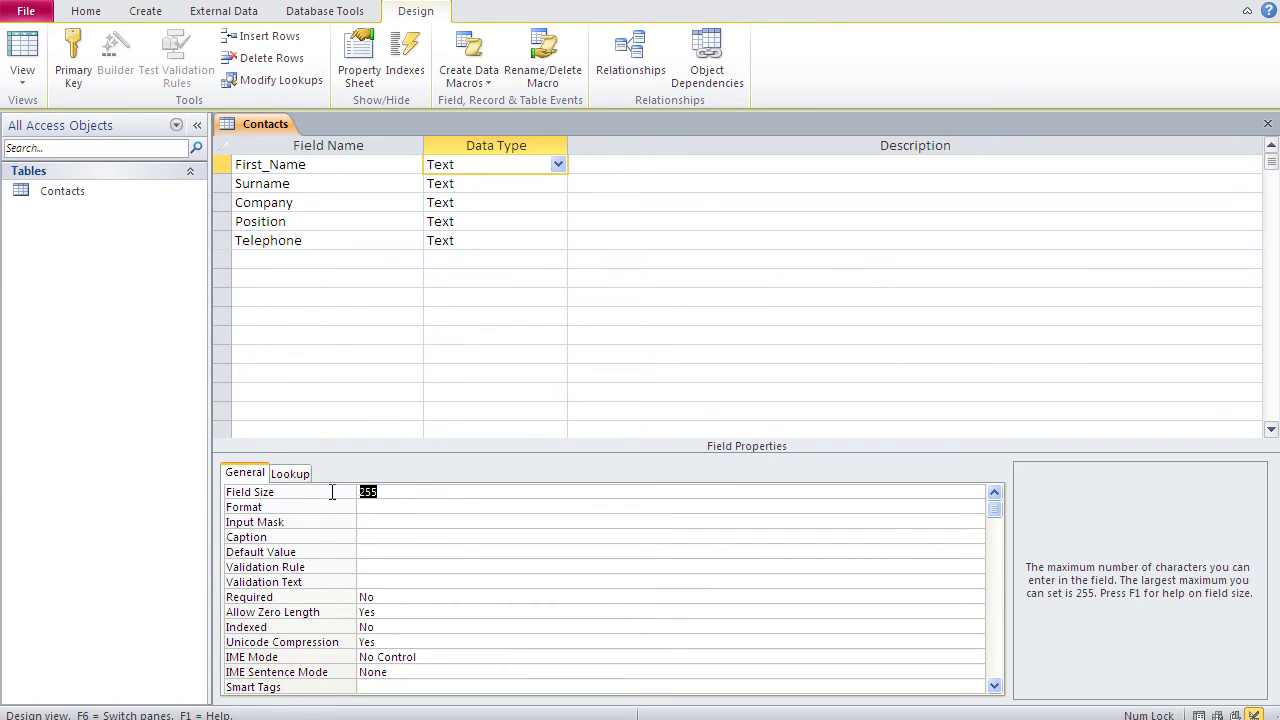
text(25)
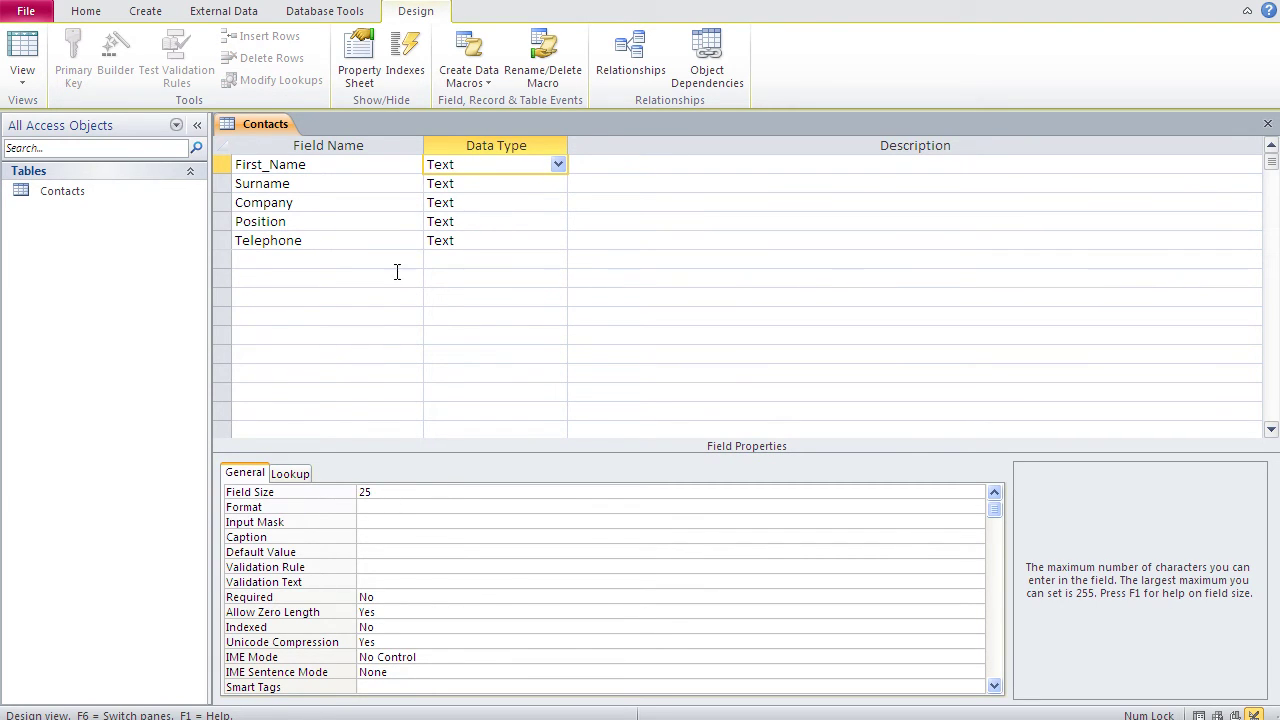
Verify the sizes of Surname (35), Company (30), Position and Telephone (15).
click(480, 183)
click(475, 202)
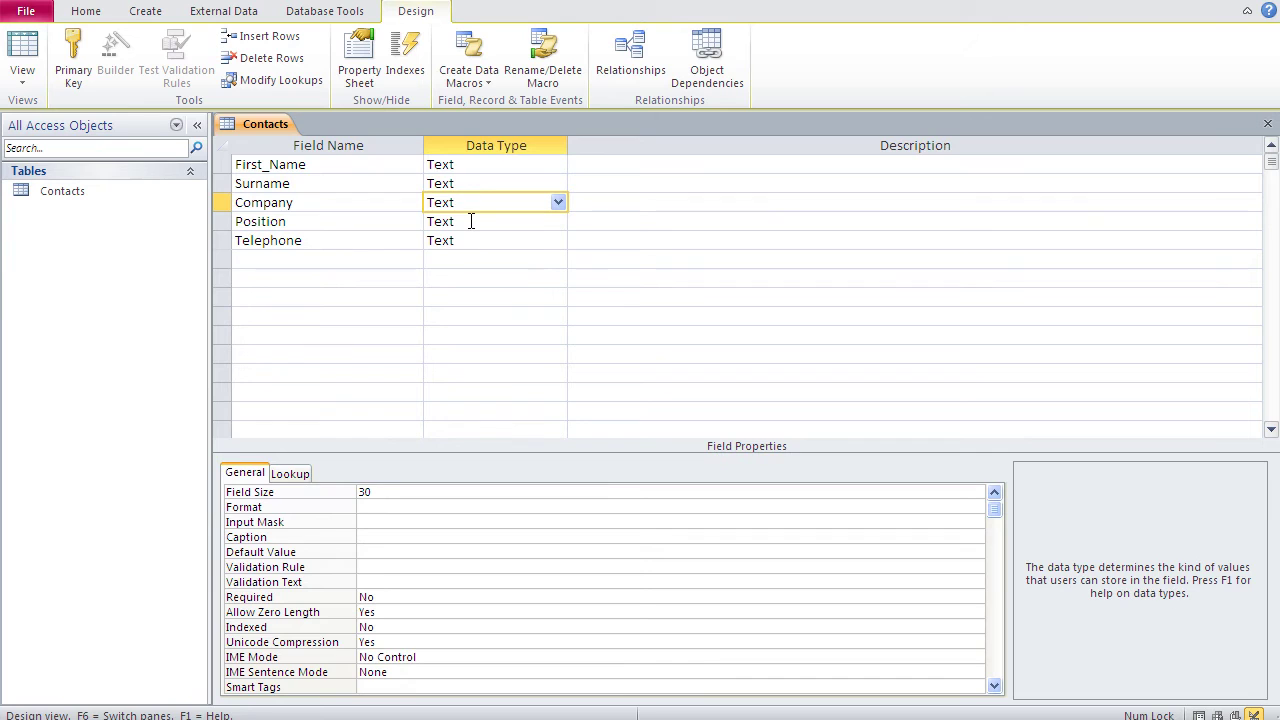
click(471, 221)
click(468, 240)
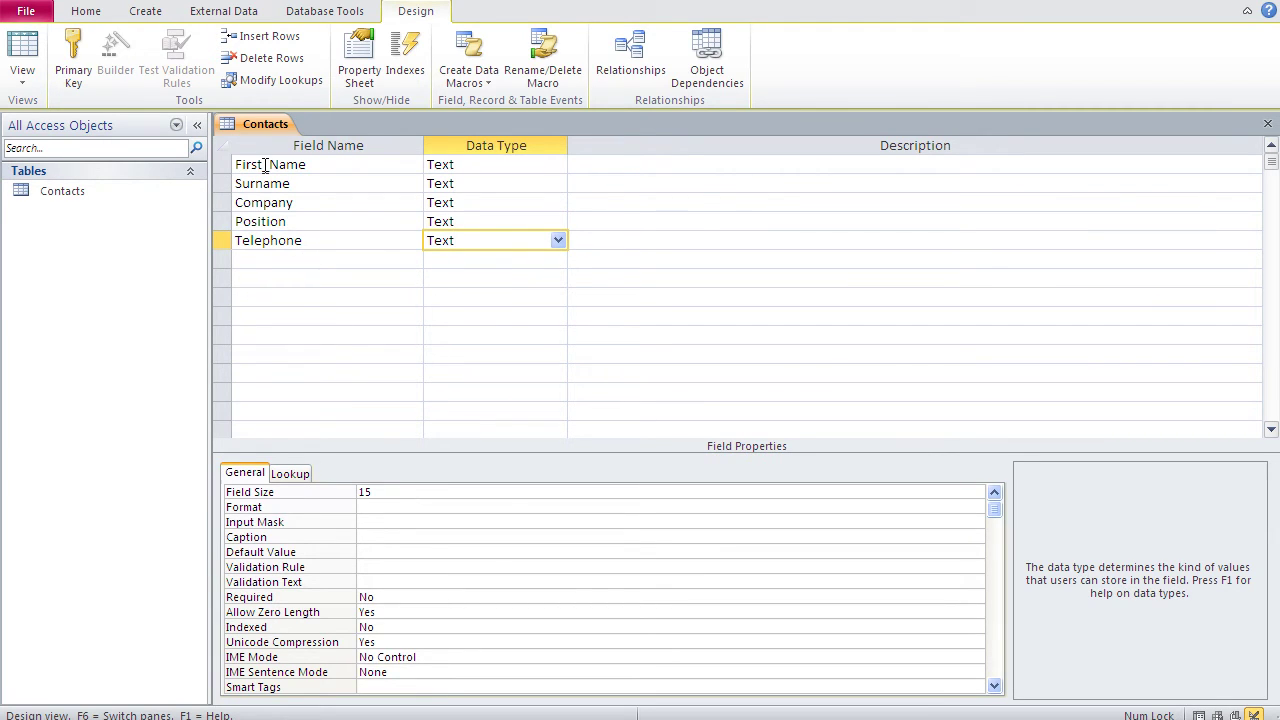
Review First_Name 25, Surname 35 and Position 25 sizes, then switch to Datasheet view.
click(265, 165)
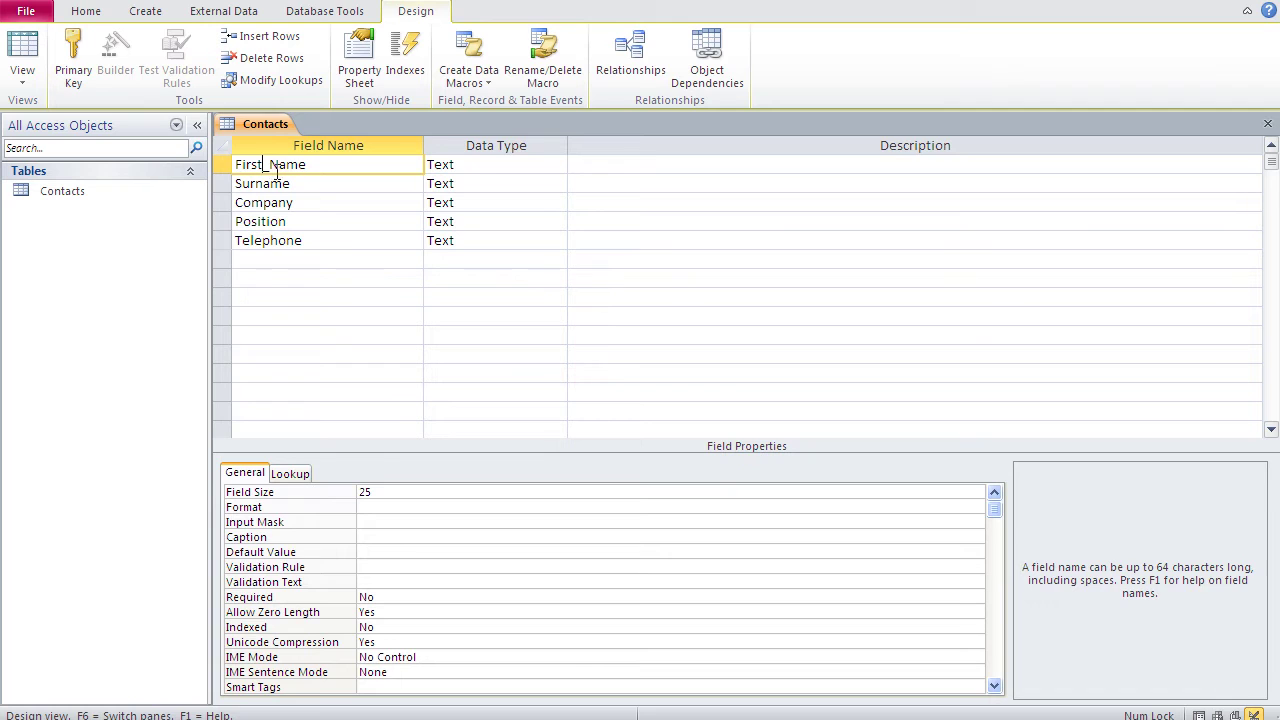
click(474, 165)
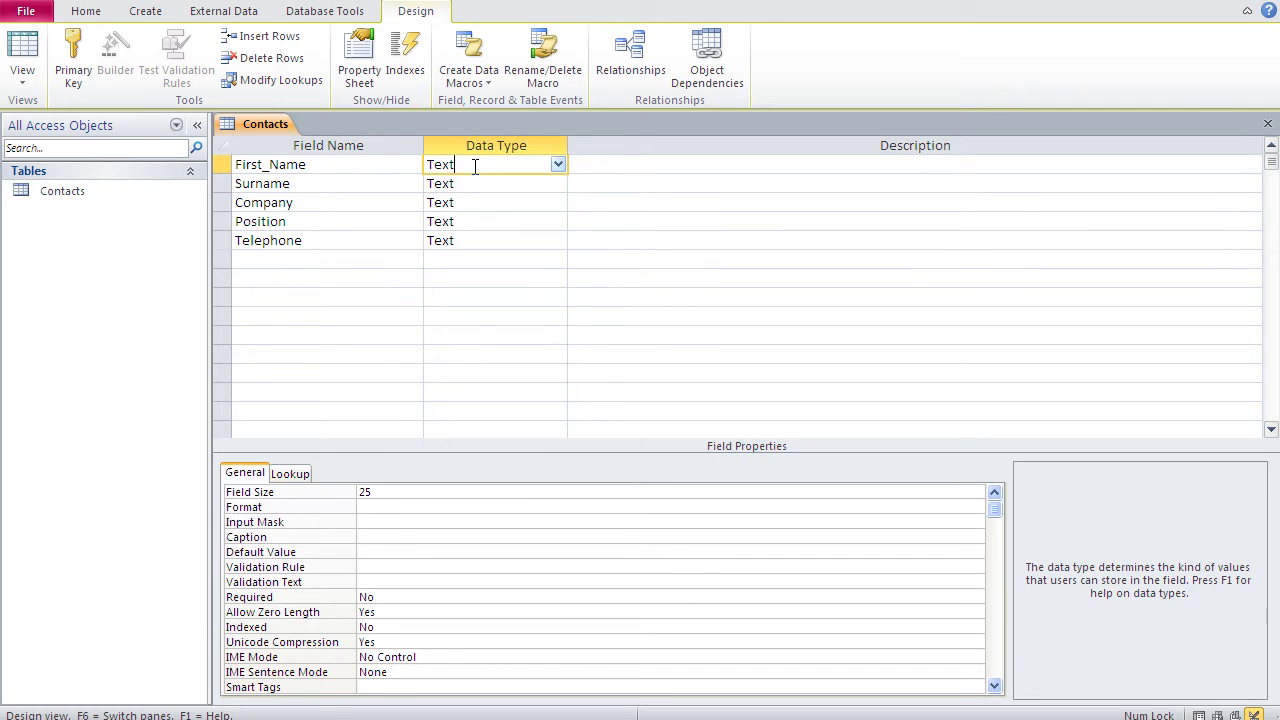
click(386, 492)
click(343, 184)
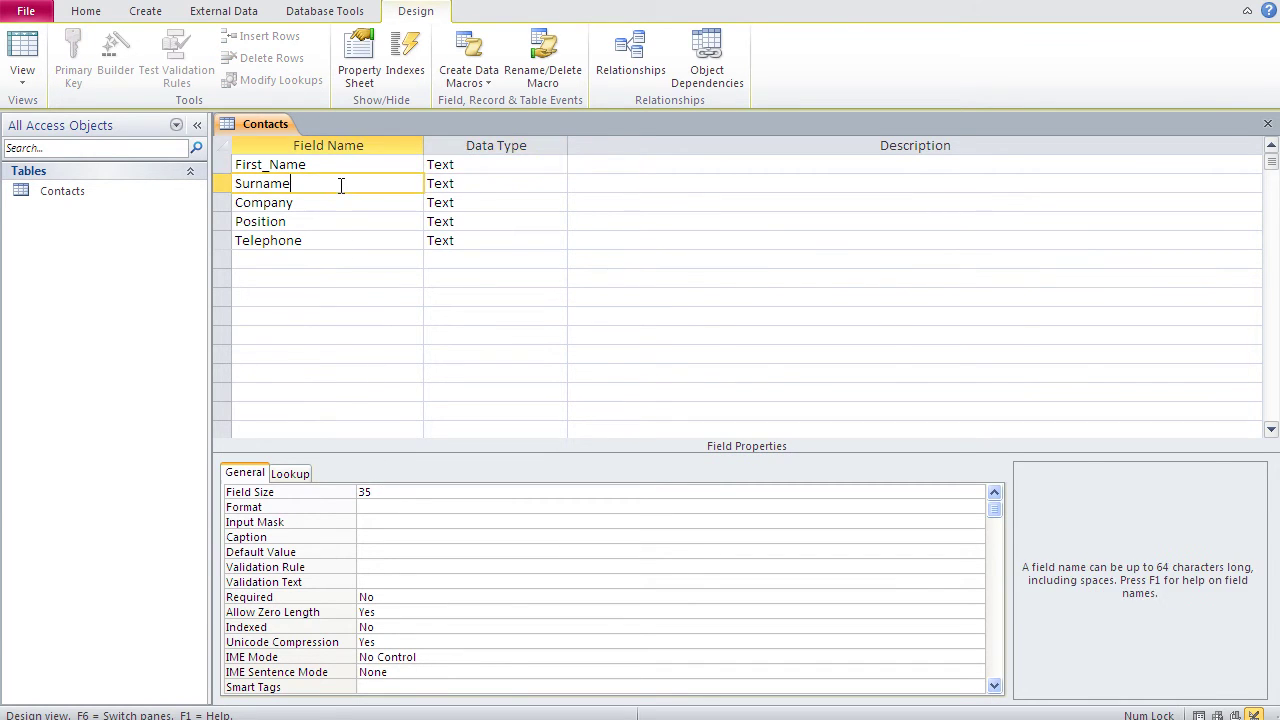
click(314, 221)
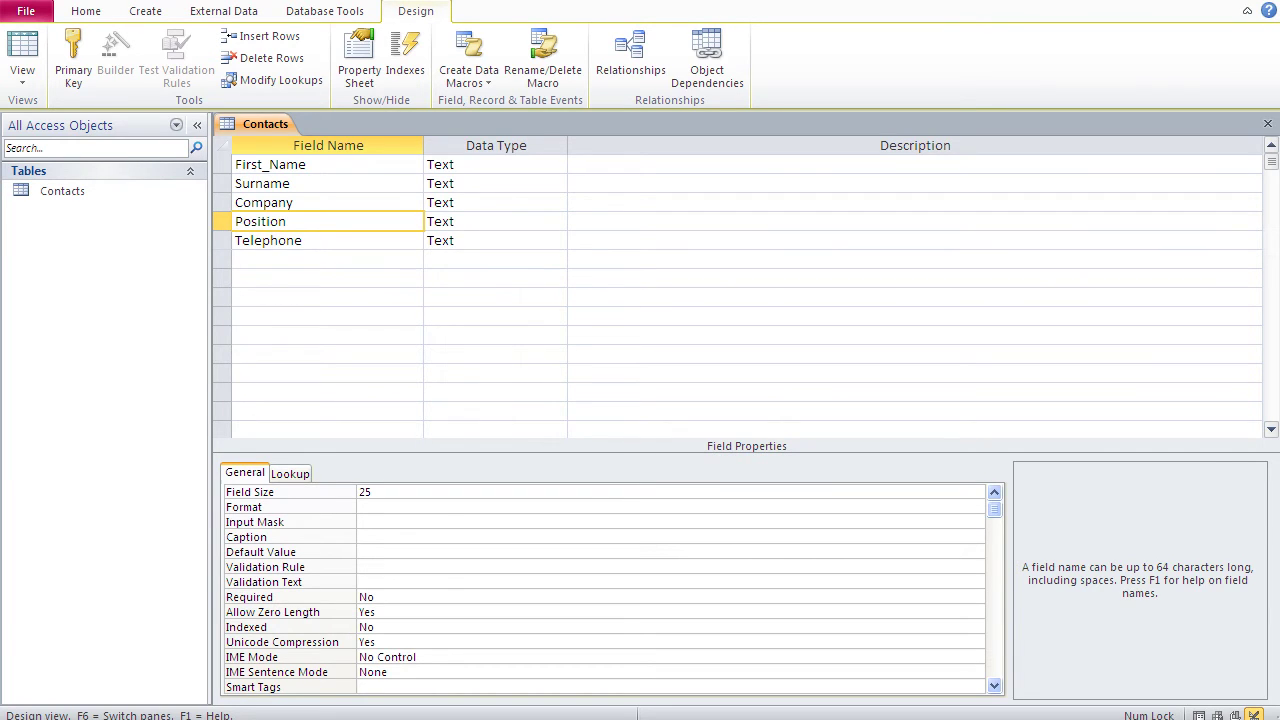
click(20, 55)
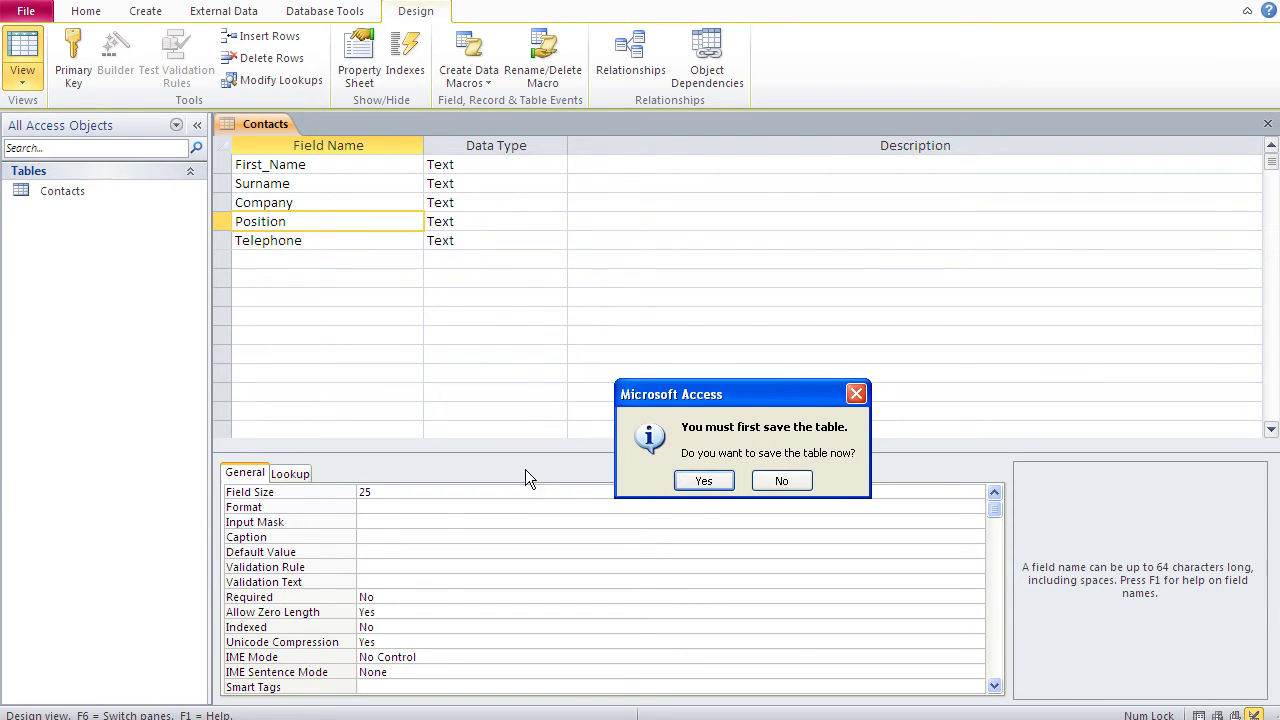
Save the table design and enter the first contact's first name and surname.
click(704, 481)
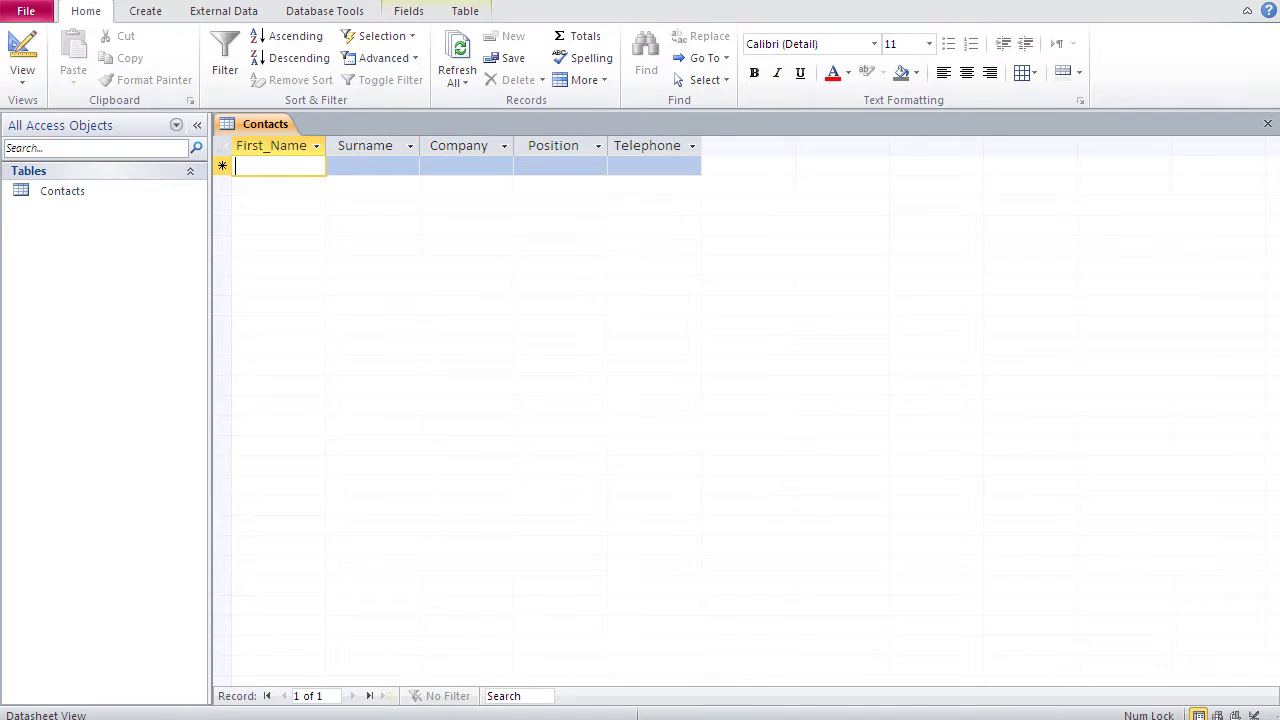
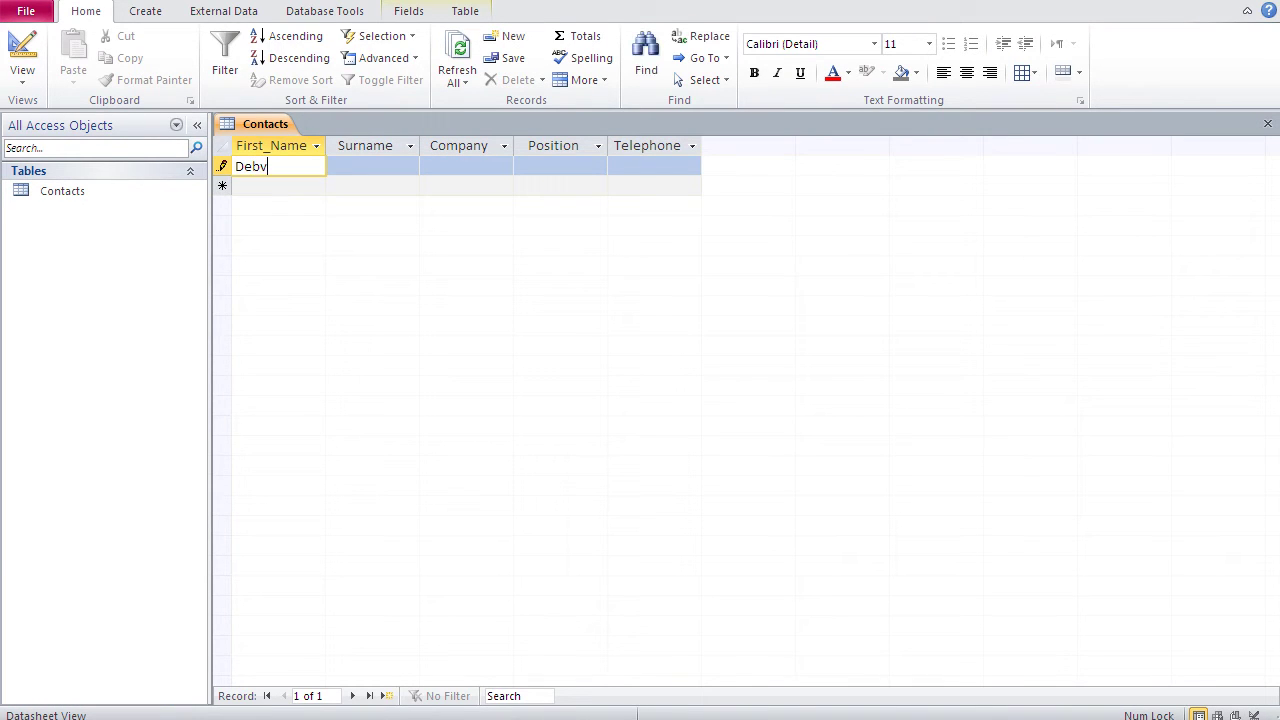
key(Tab)
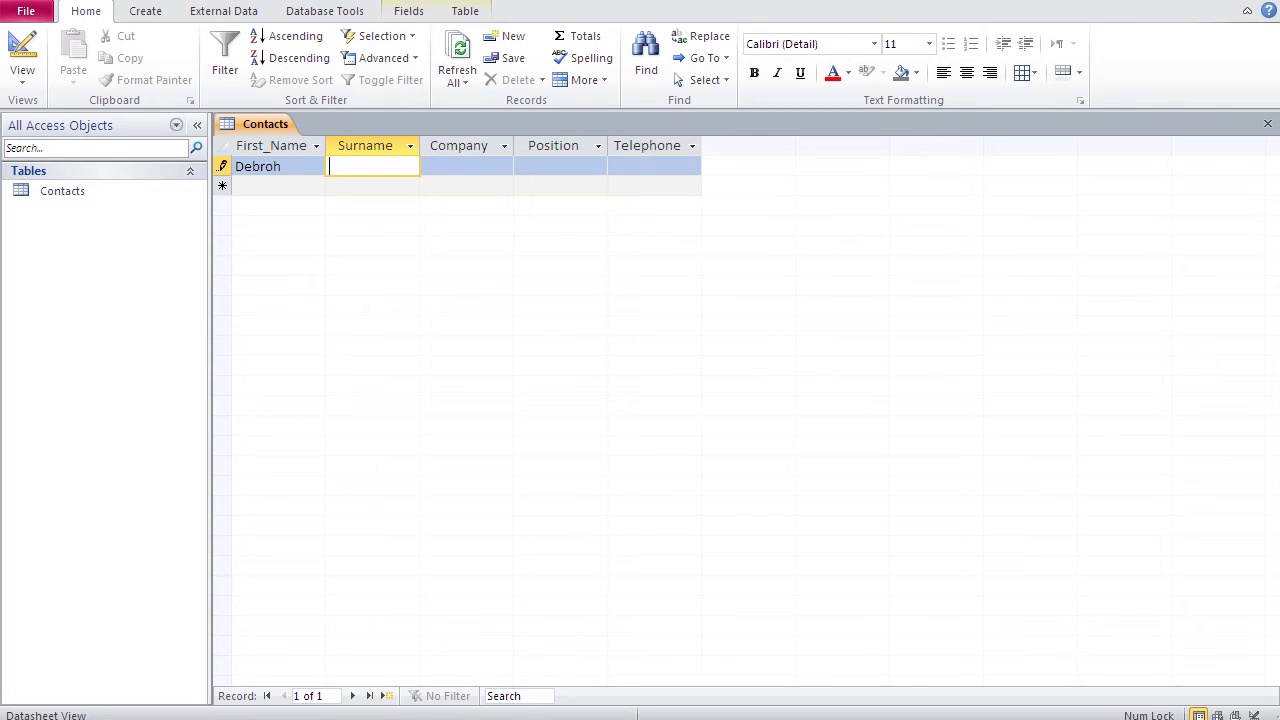
key(Tab)
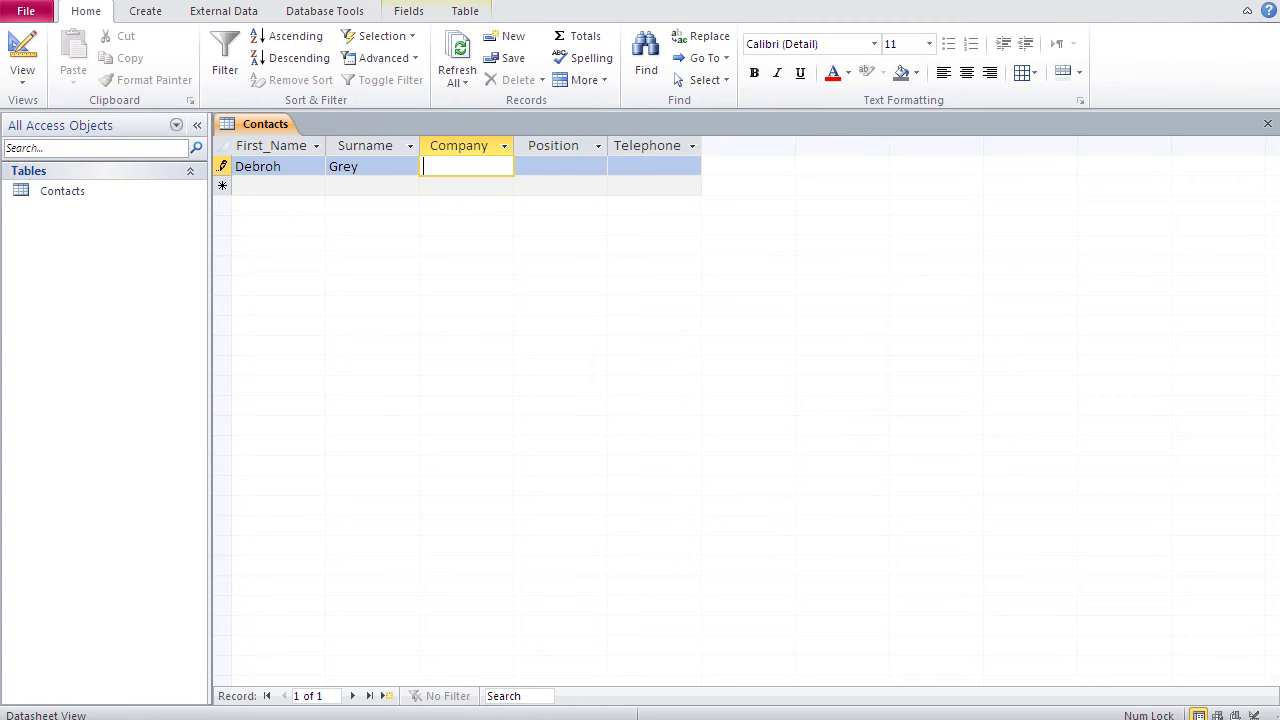
Enter company ABC Inc, position Engineer and the contact's telephone number, saving the record.
text(ABC Inc)
key(Tab)
text(Engineer)
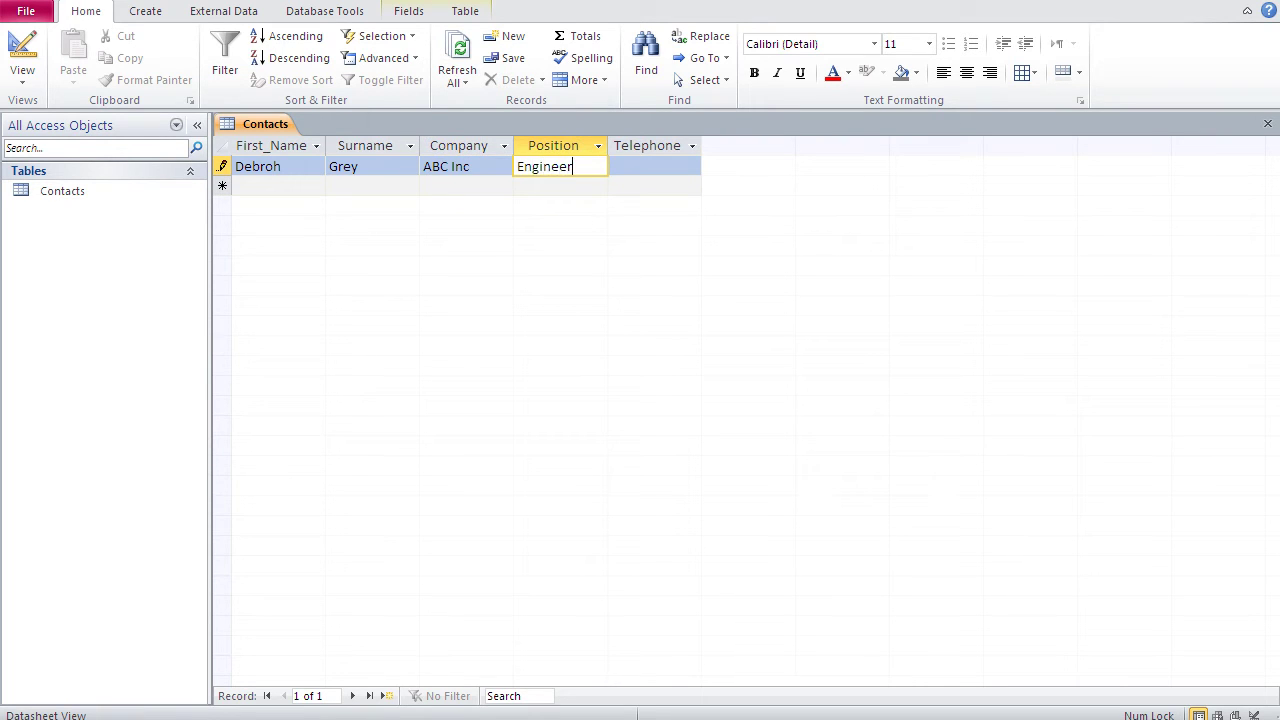
key(Tab)
key(alt+Tab)
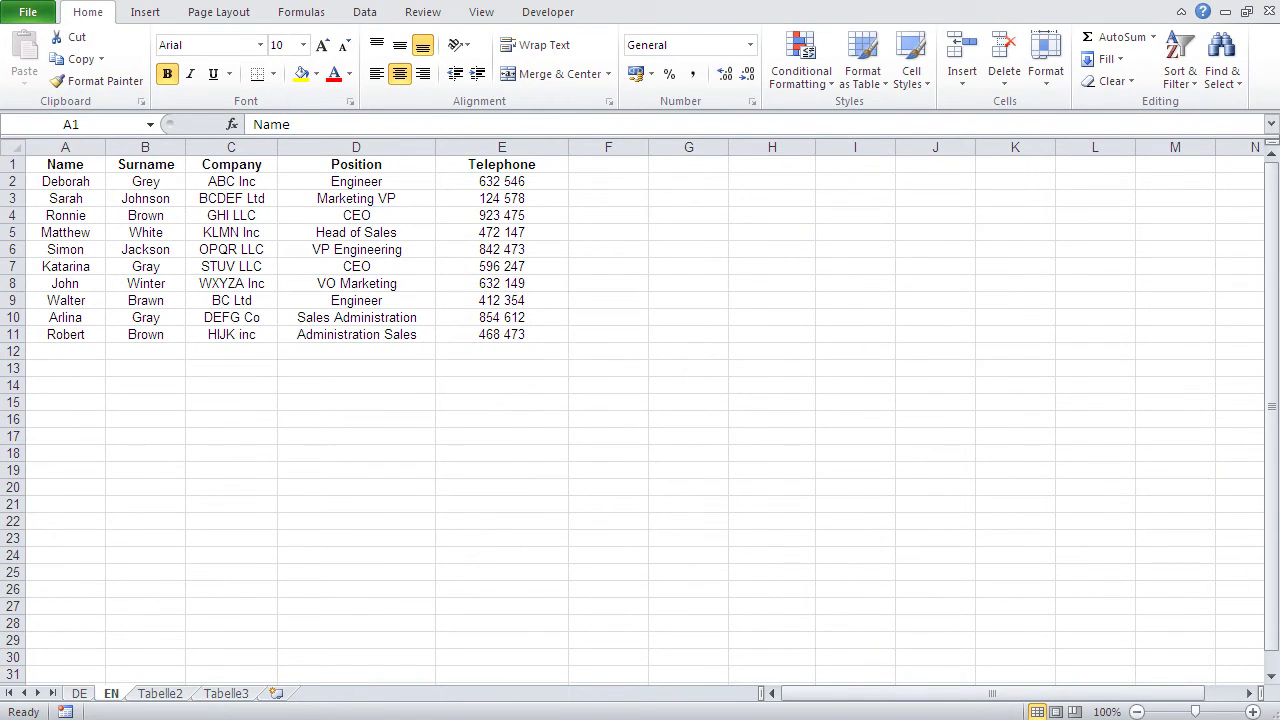
key(alt+Tab)
text(632)
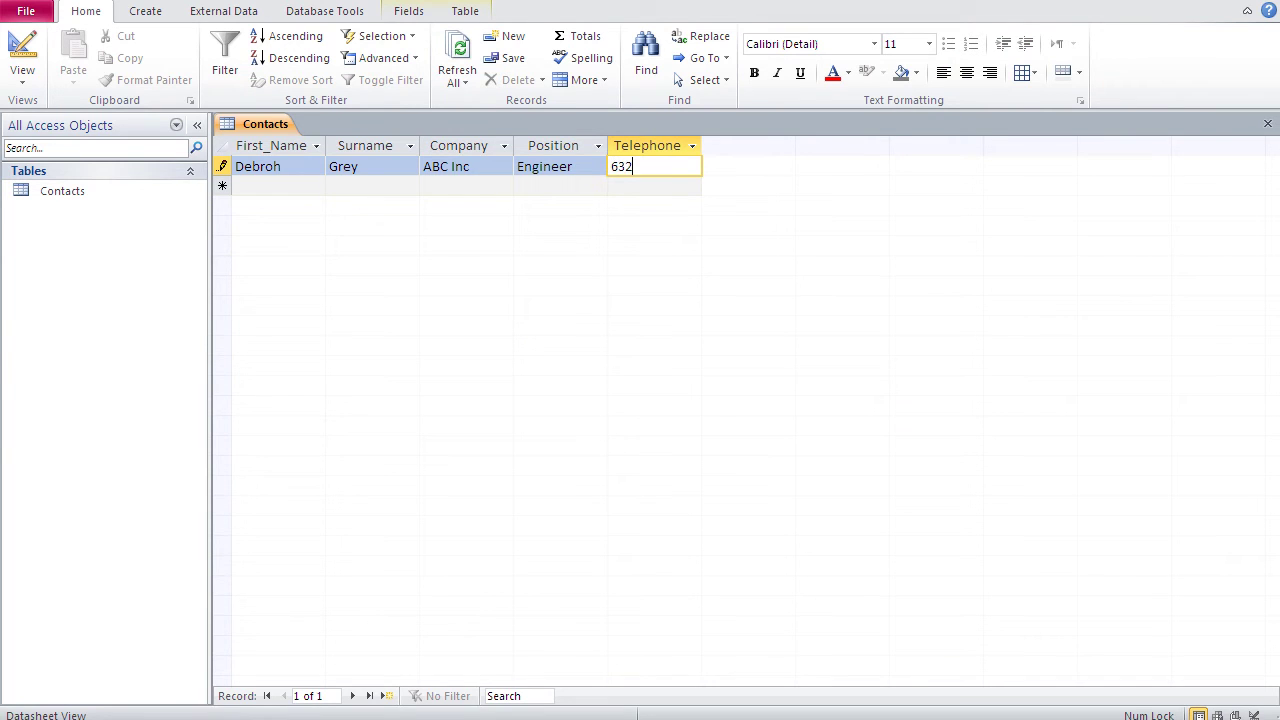
text(546)
key(Tab)
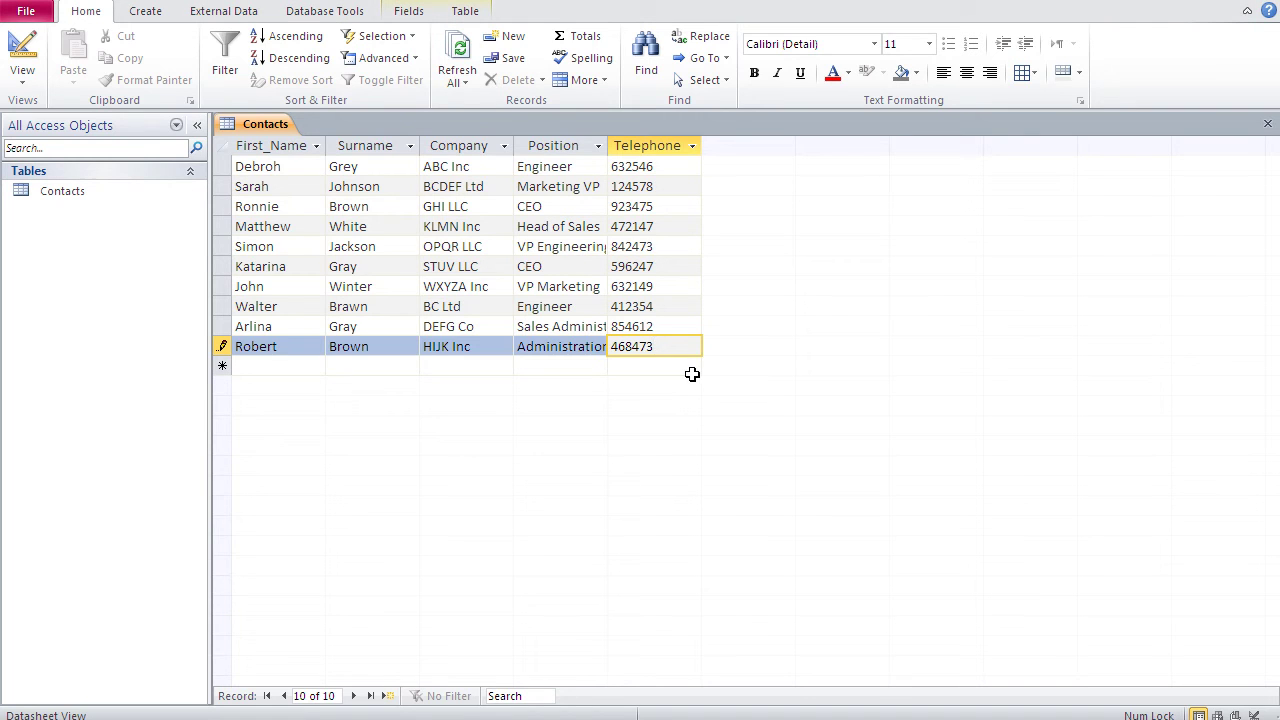
Save the last record and widen the Company and Position columns to show full titles.
key(Tab)
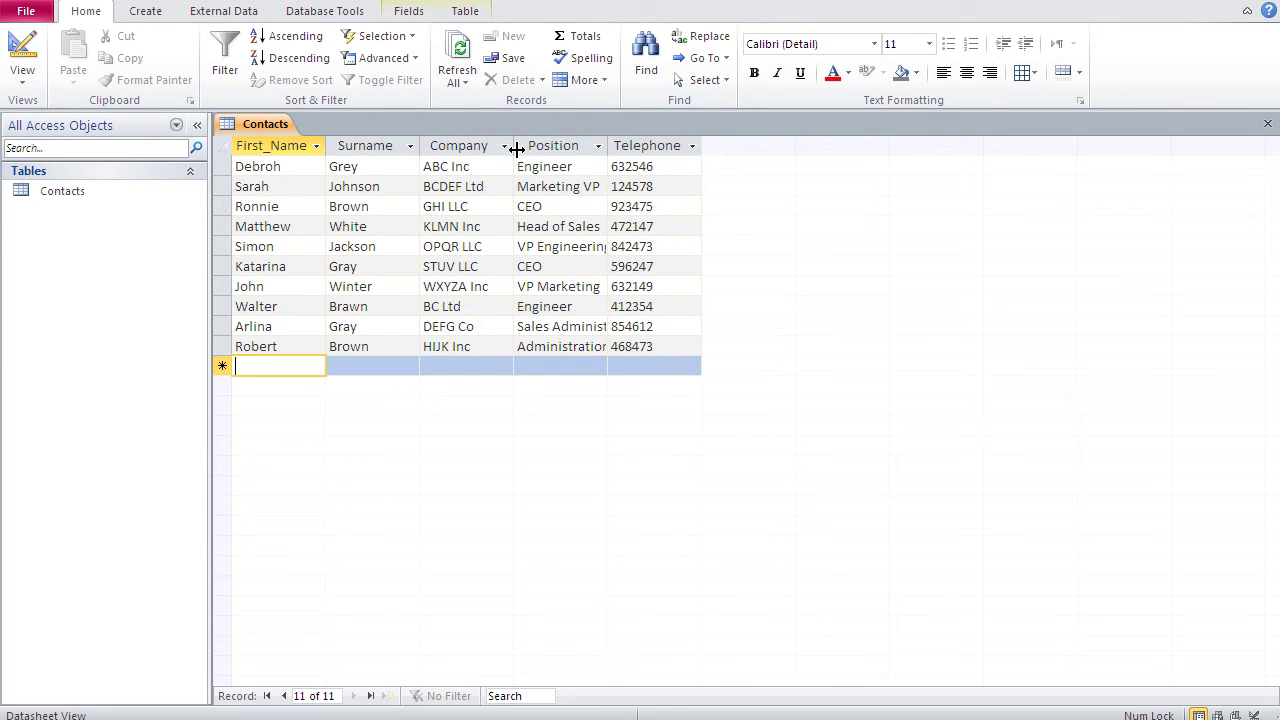
mouse_move(516, 149)
mouse_down()
mouse_move(560, 149)
mouse_move(534, 149)
mouse_up()
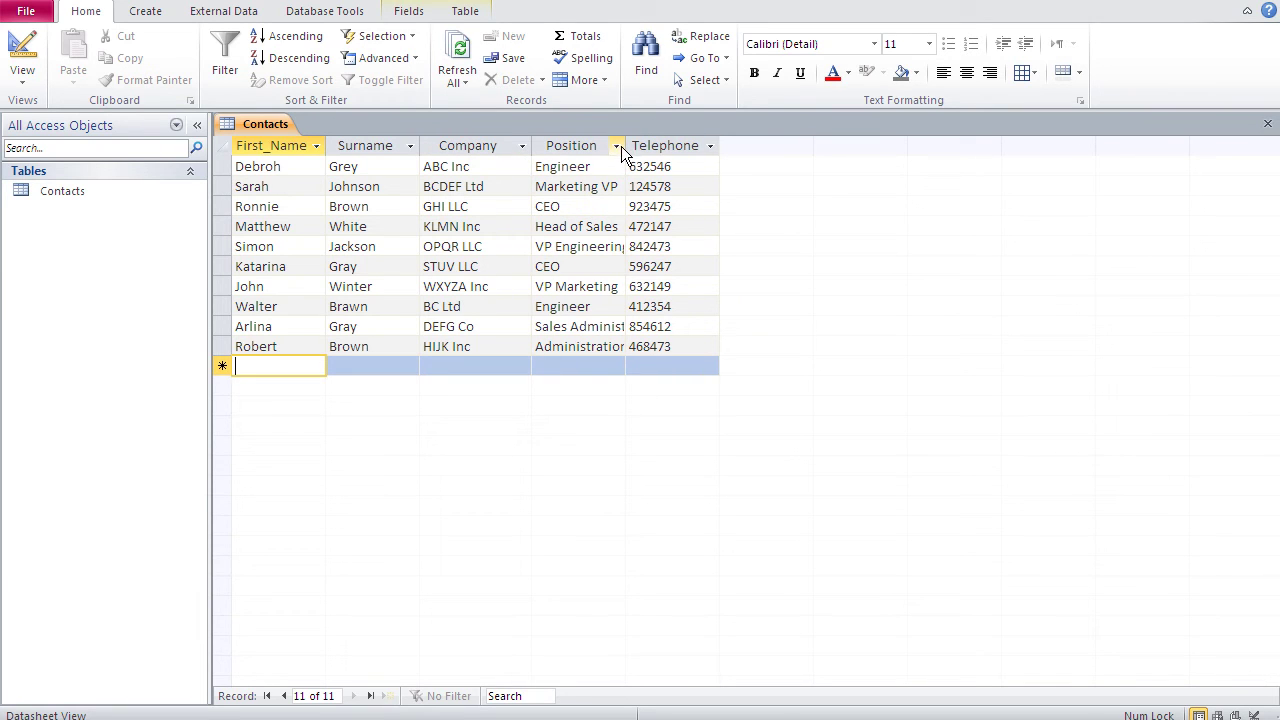
drag(625, 146, 687, 146)
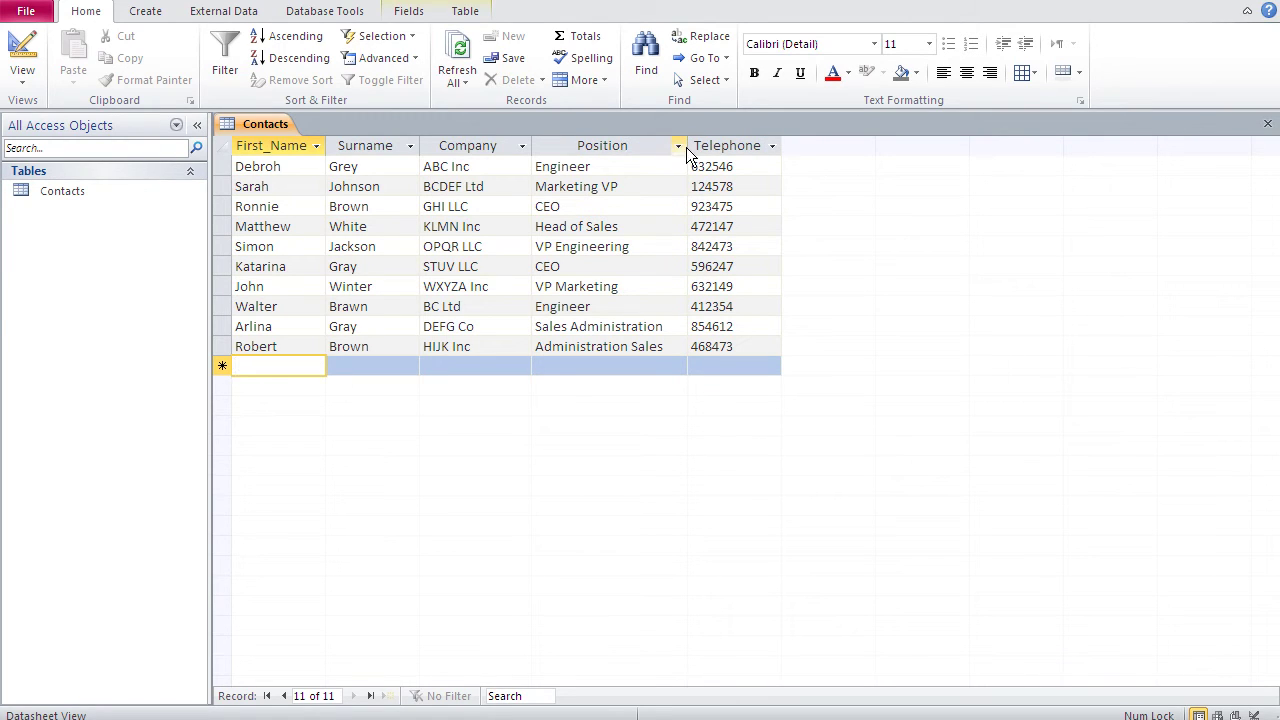
mouse_move(690, 146)
mouse_down()
mouse_move(654, 146)
mouse_move(690, 147)
mouse_up()
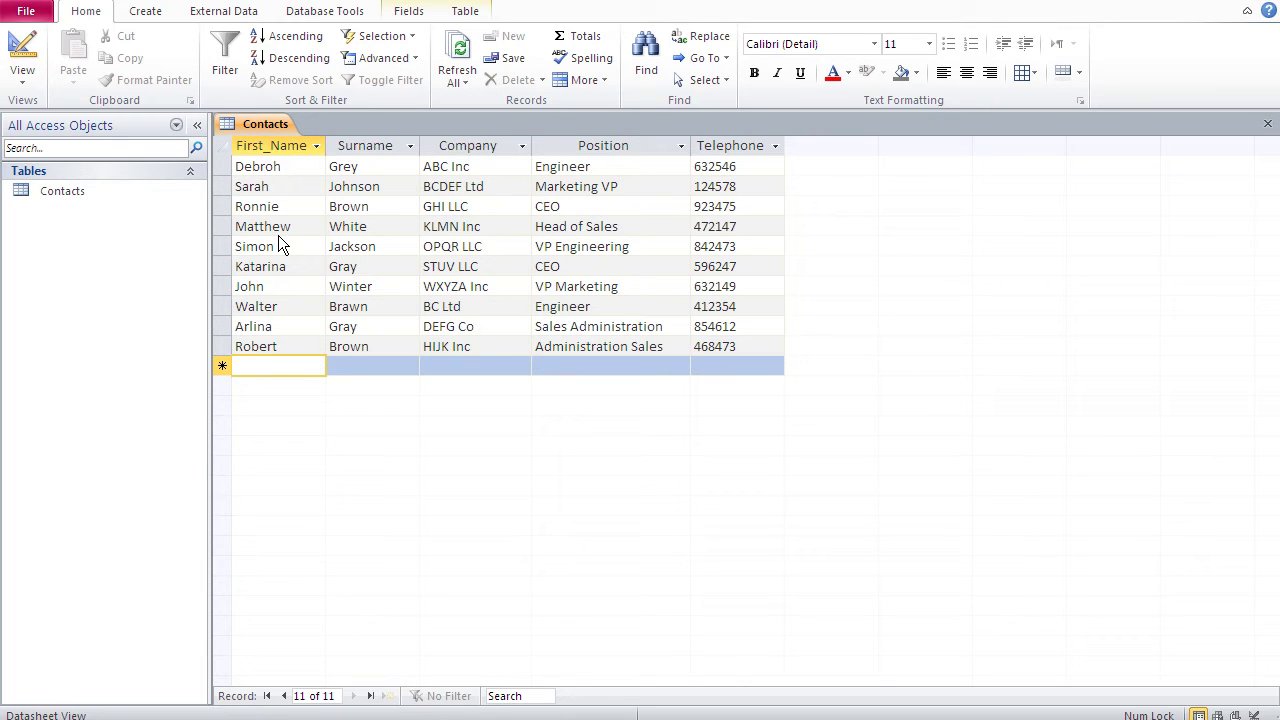
Save the database as 'Lesson 1', closing open objects and keeping the Contacts layout.
click(28, 14)
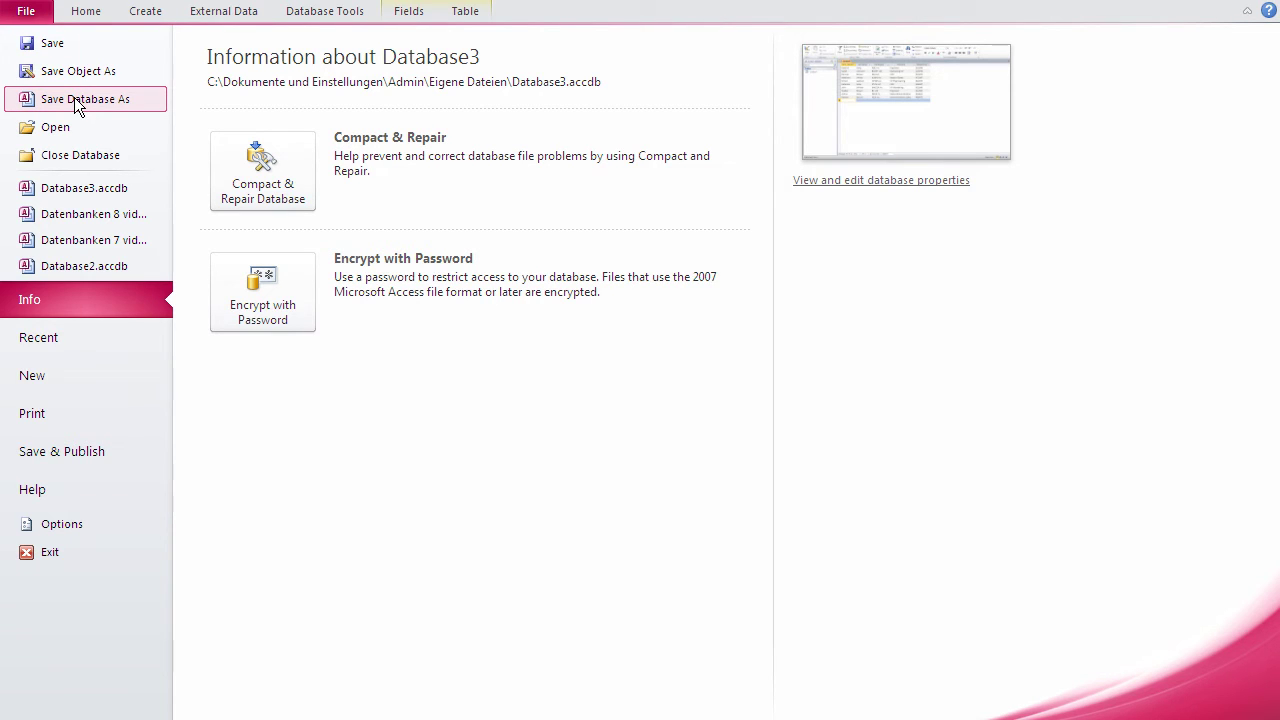
click(74, 97)
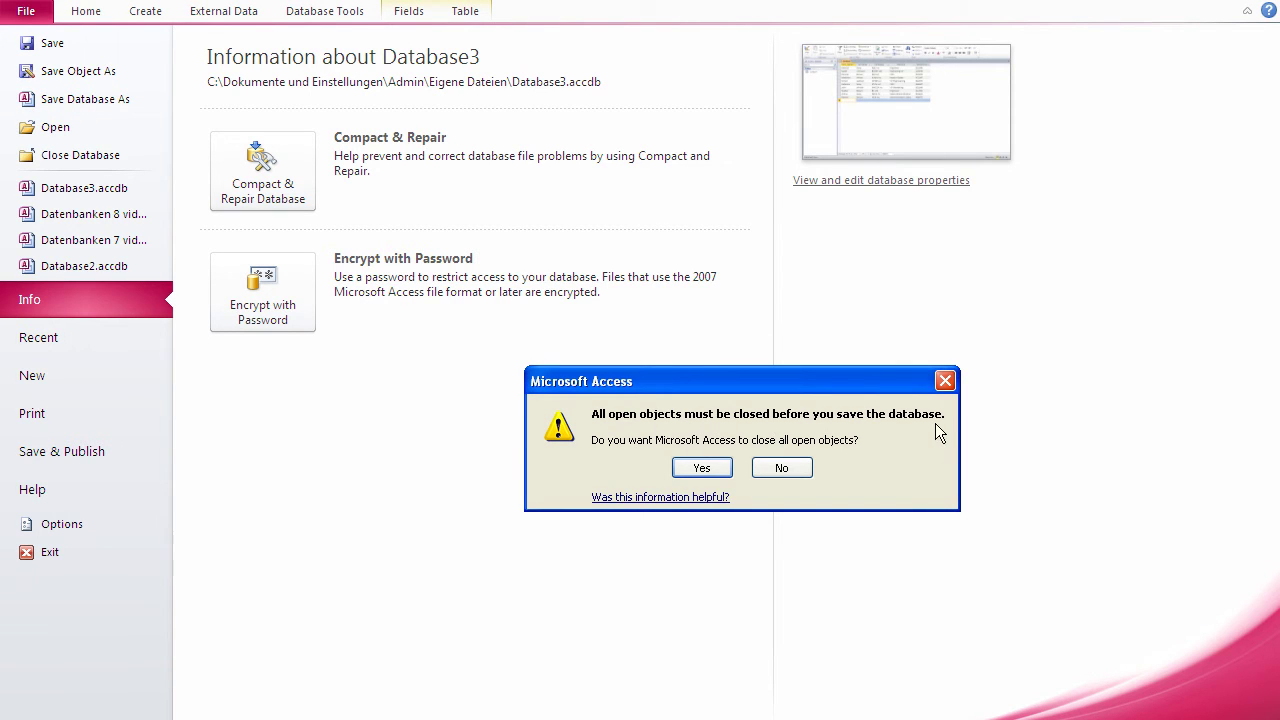
click(702, 468)
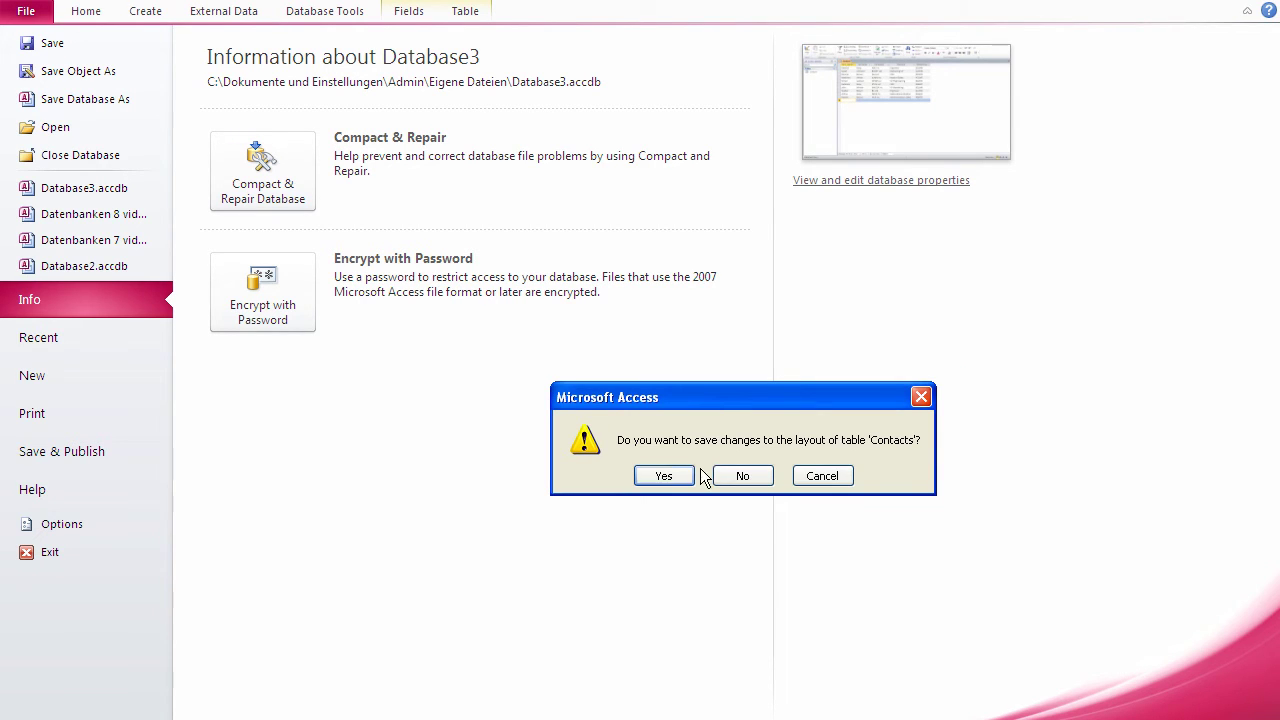
click(666, 477)
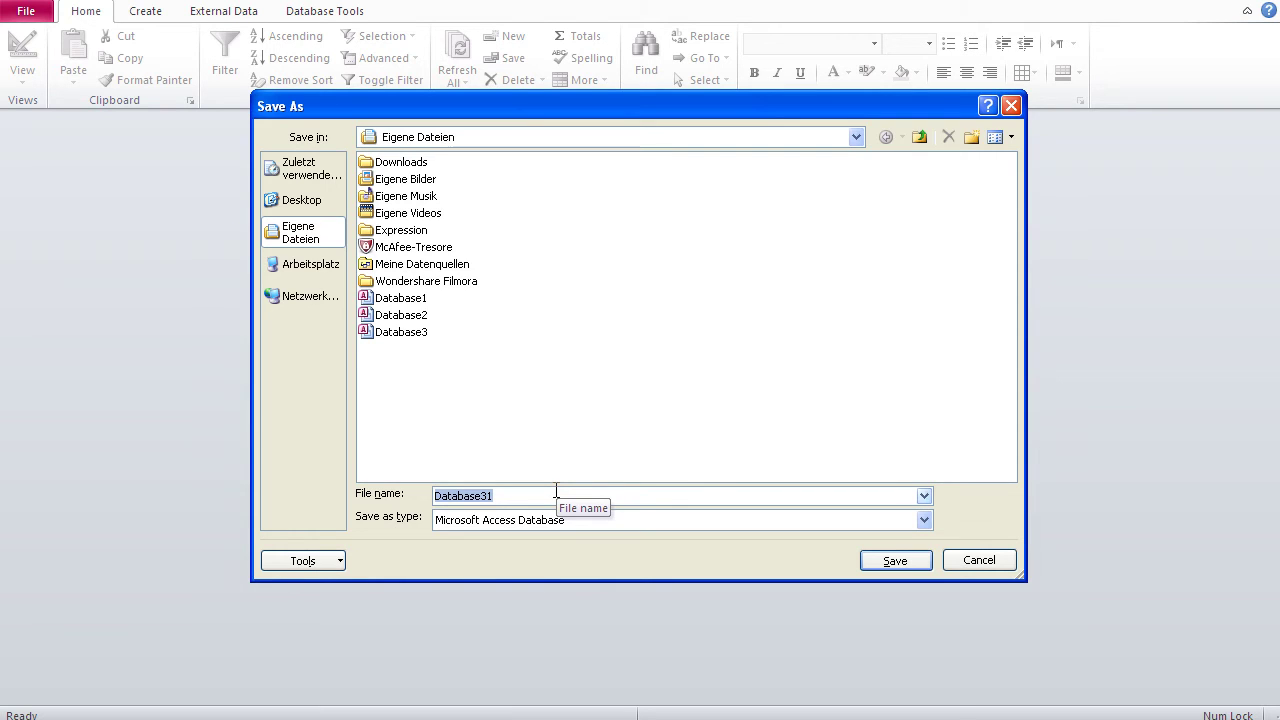
text(Less)
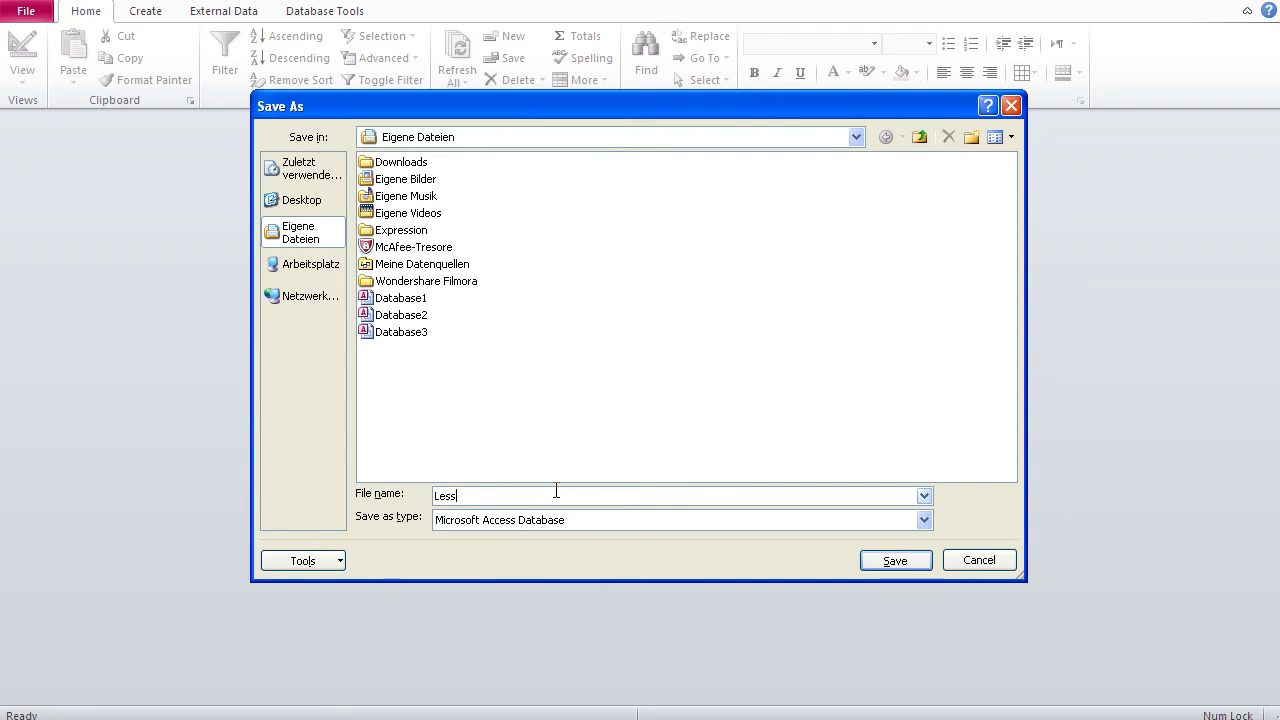
text(on 1)
click(889, 564)
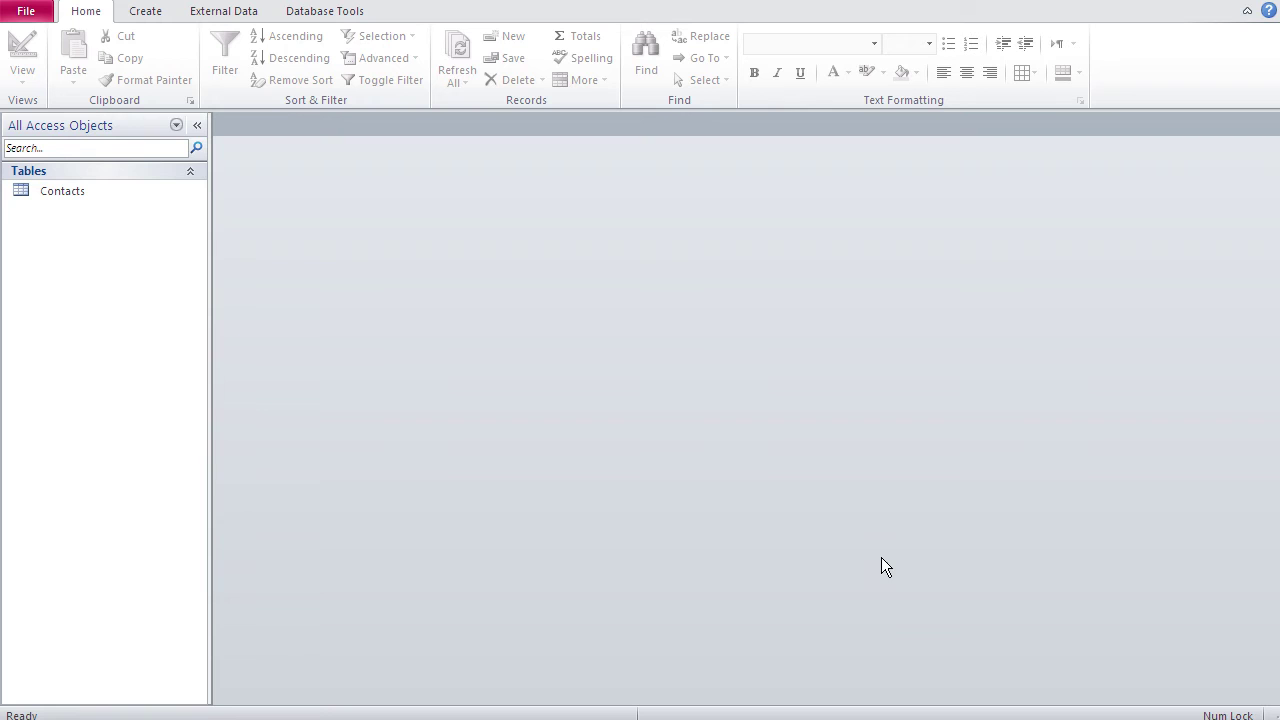
Open the Contacts table in Datasheet view from the navigation pane.
click(60, 189)
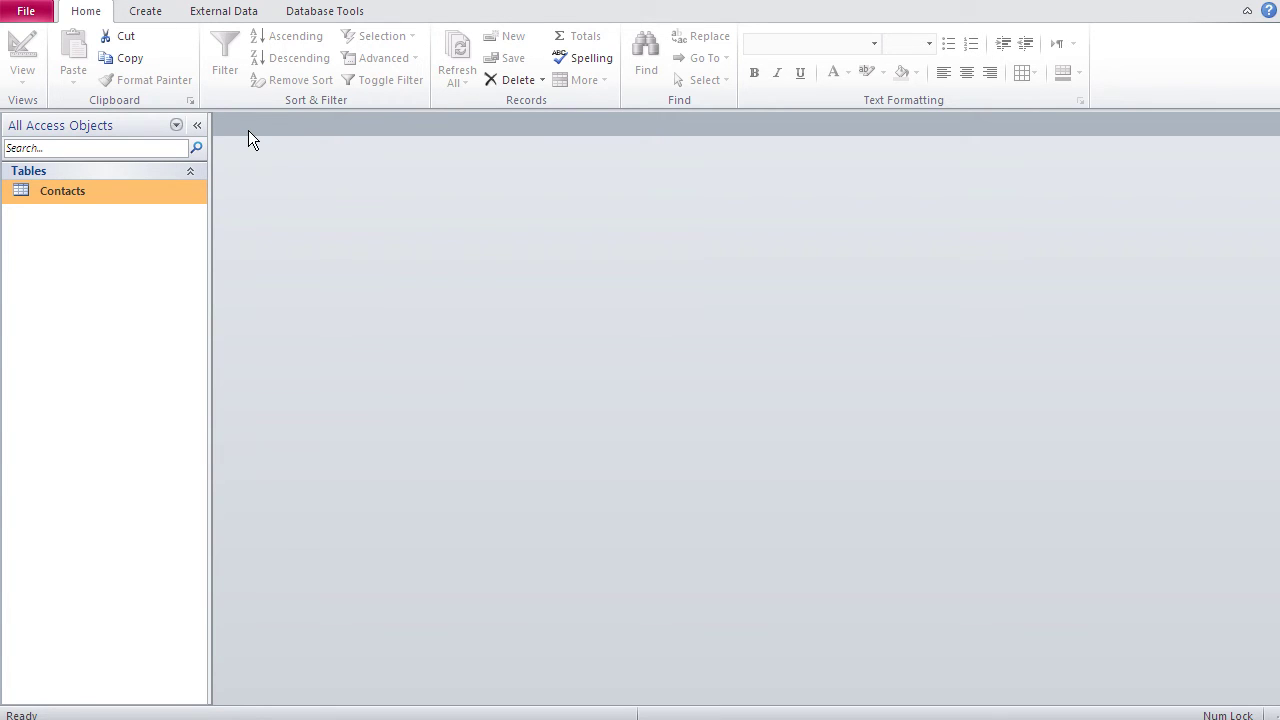
double_click(102, 192)
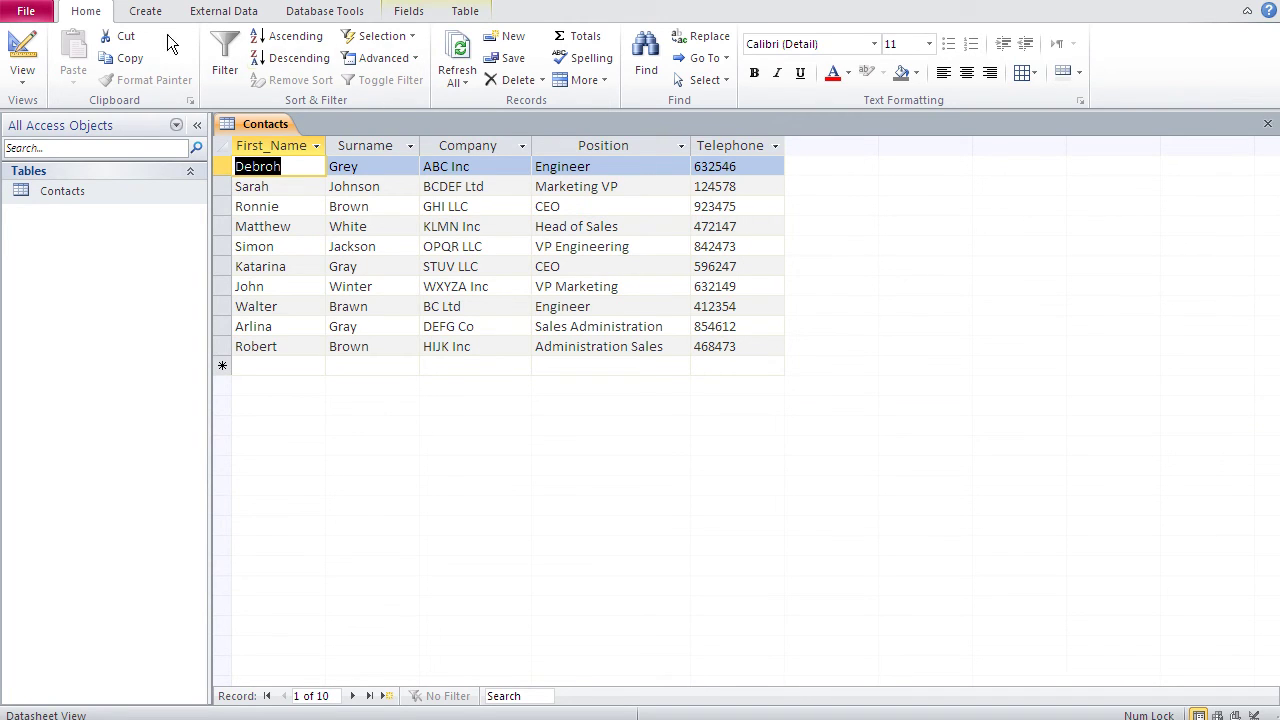
click(143, 14)
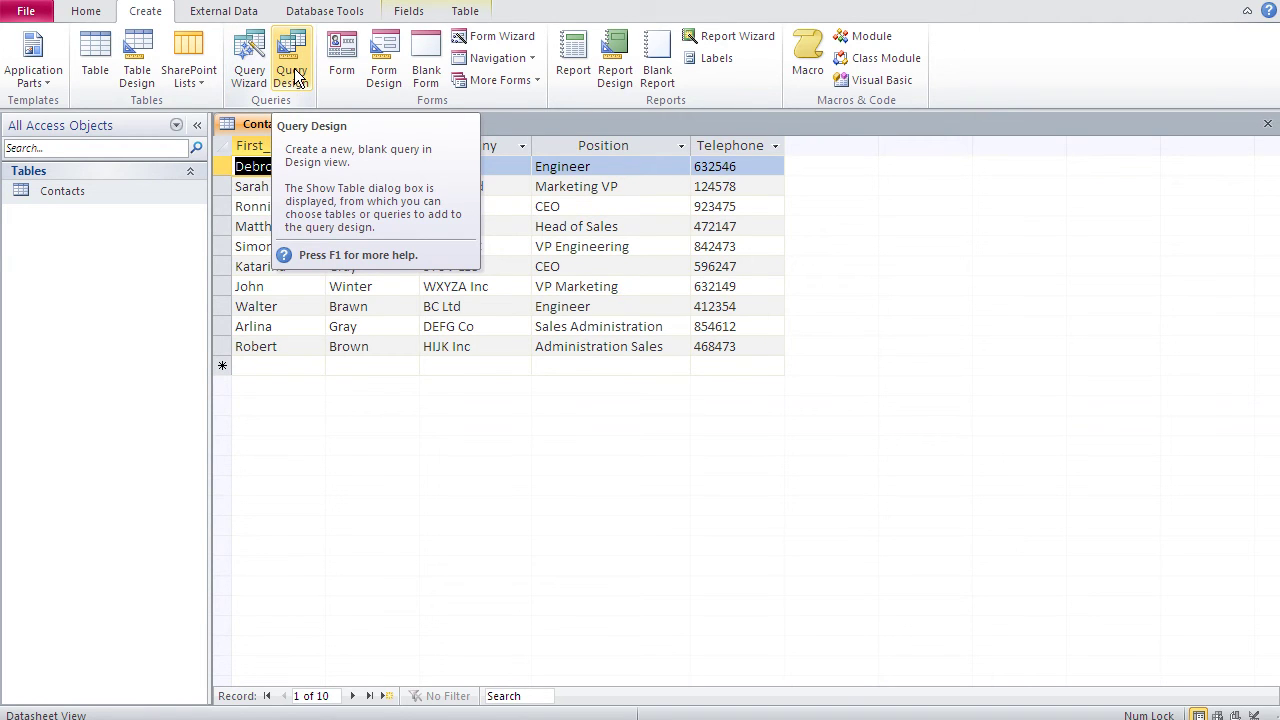
Create a new query design, add the Contacts table and position its field list.
click(292, 70)
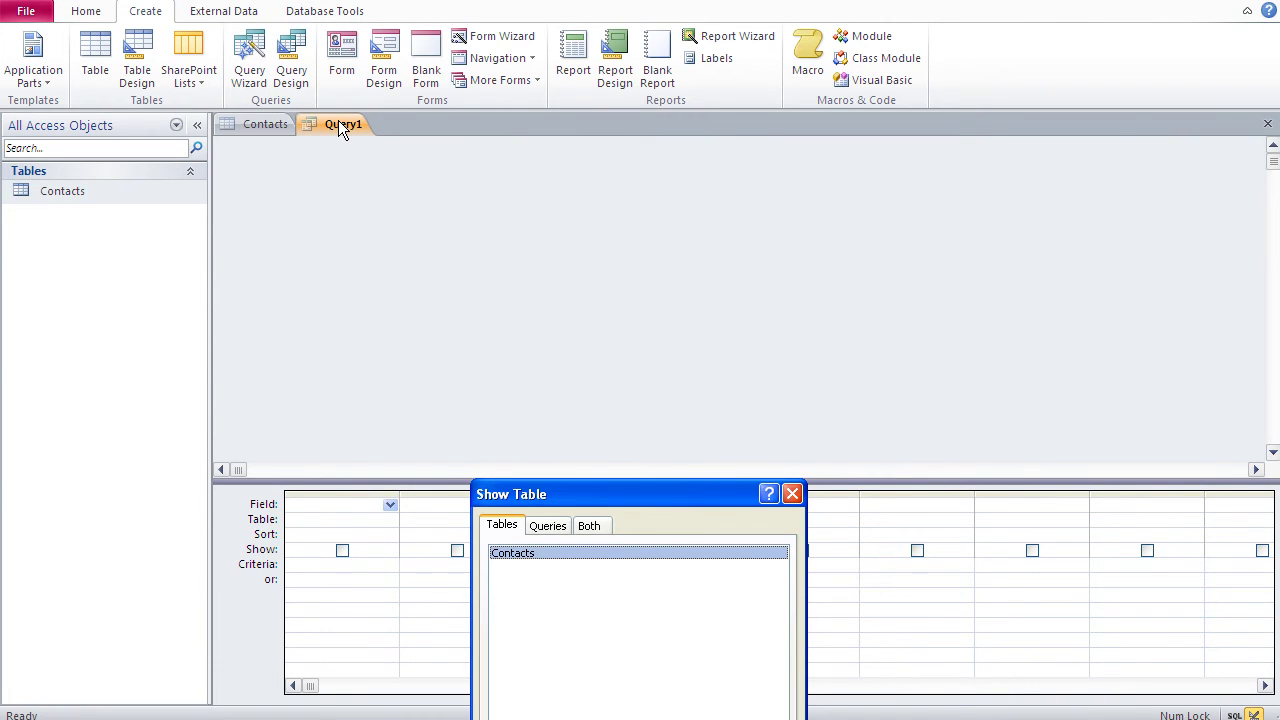
drag(572, 500, 582, 350)
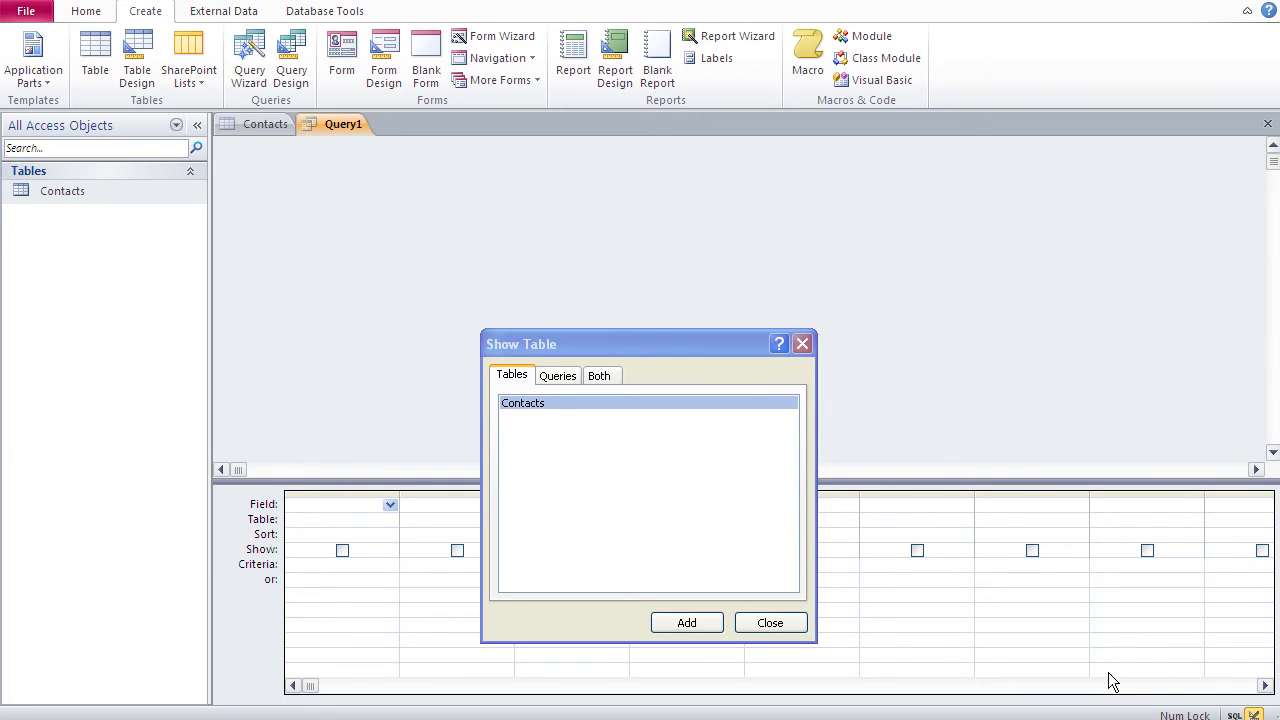
click(535, 403)
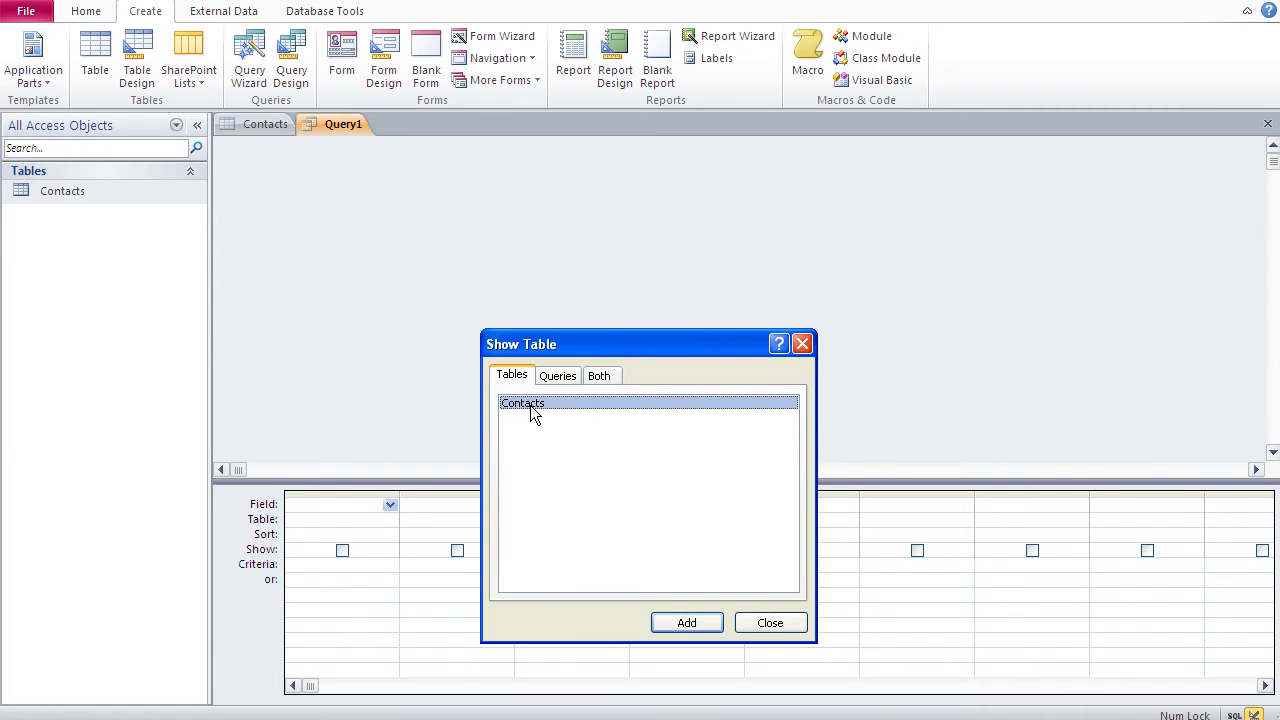
double_click(530, 405)
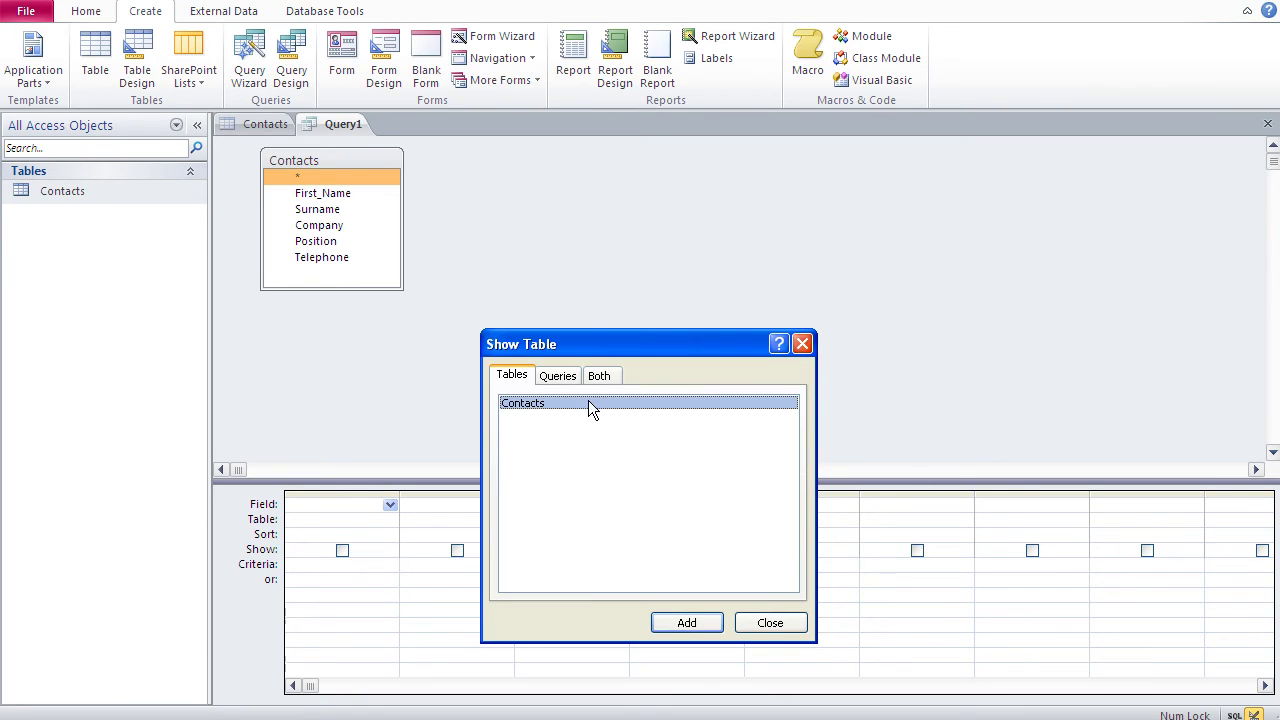
click(757, 623)
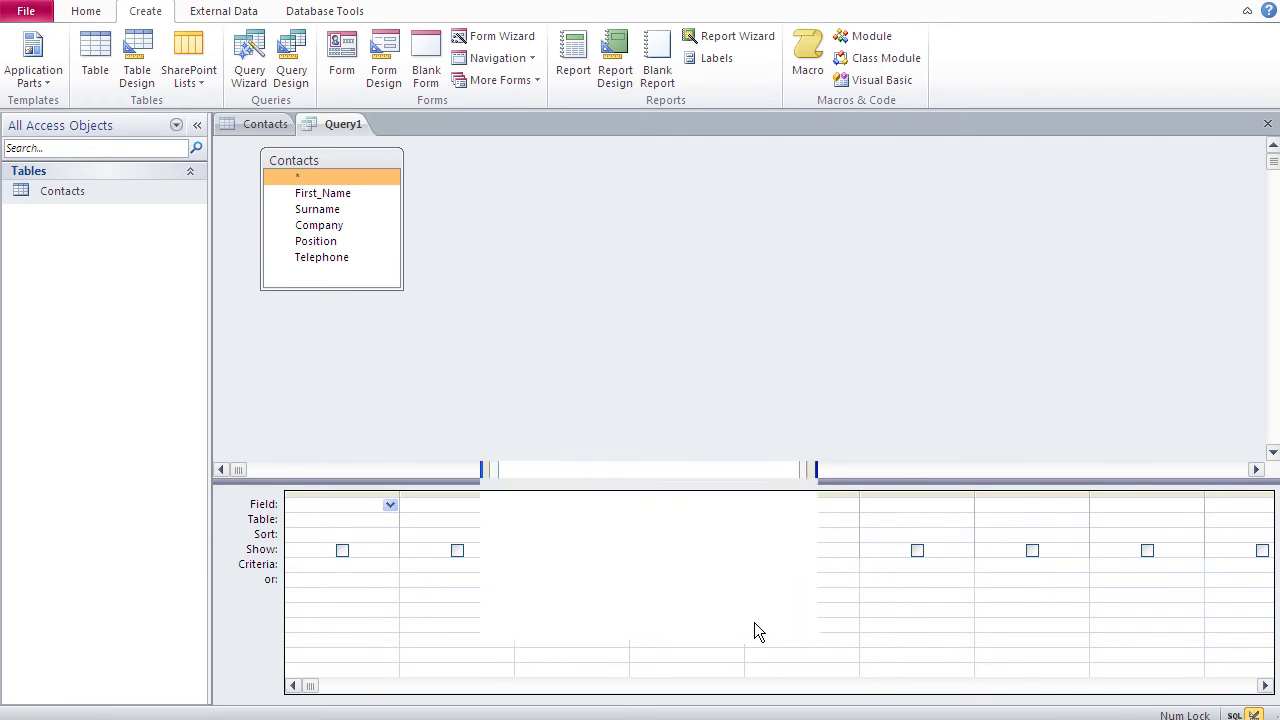
drag(362, 160, 375, 190)
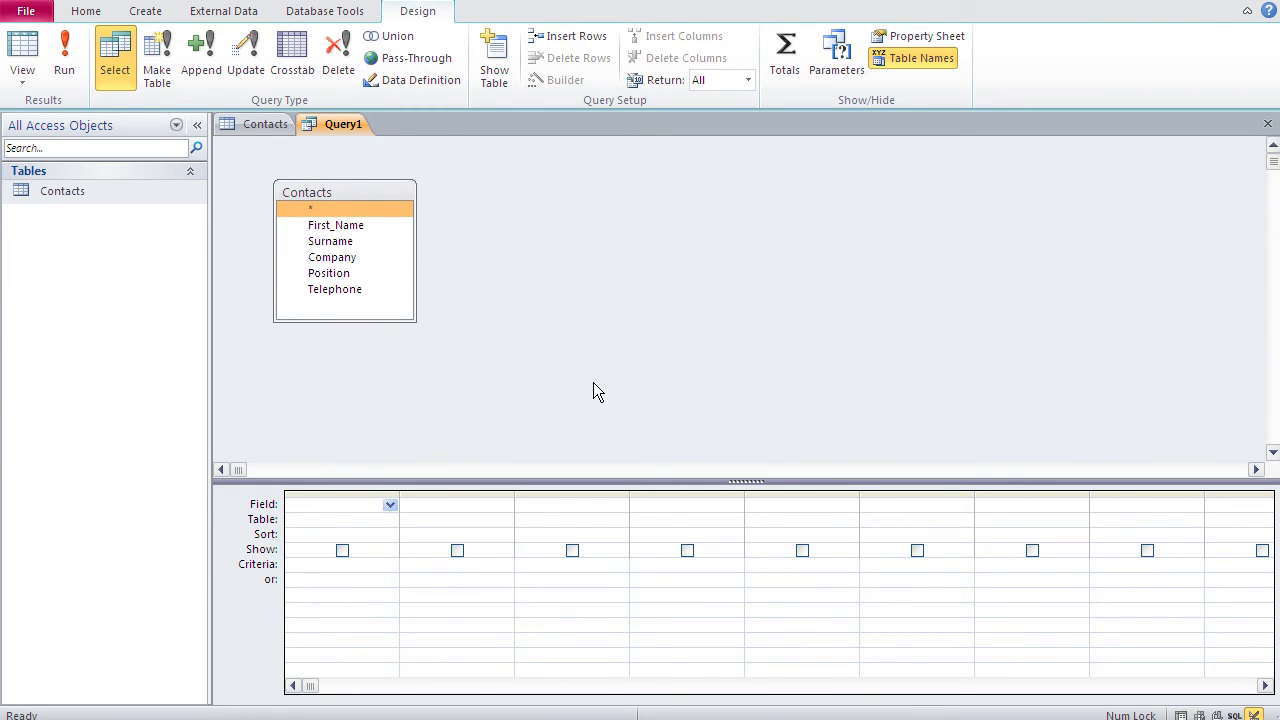
Add First_Name and Surname from the Contacts field list as the first two query columns.
drag(367, 192, 396, 192)
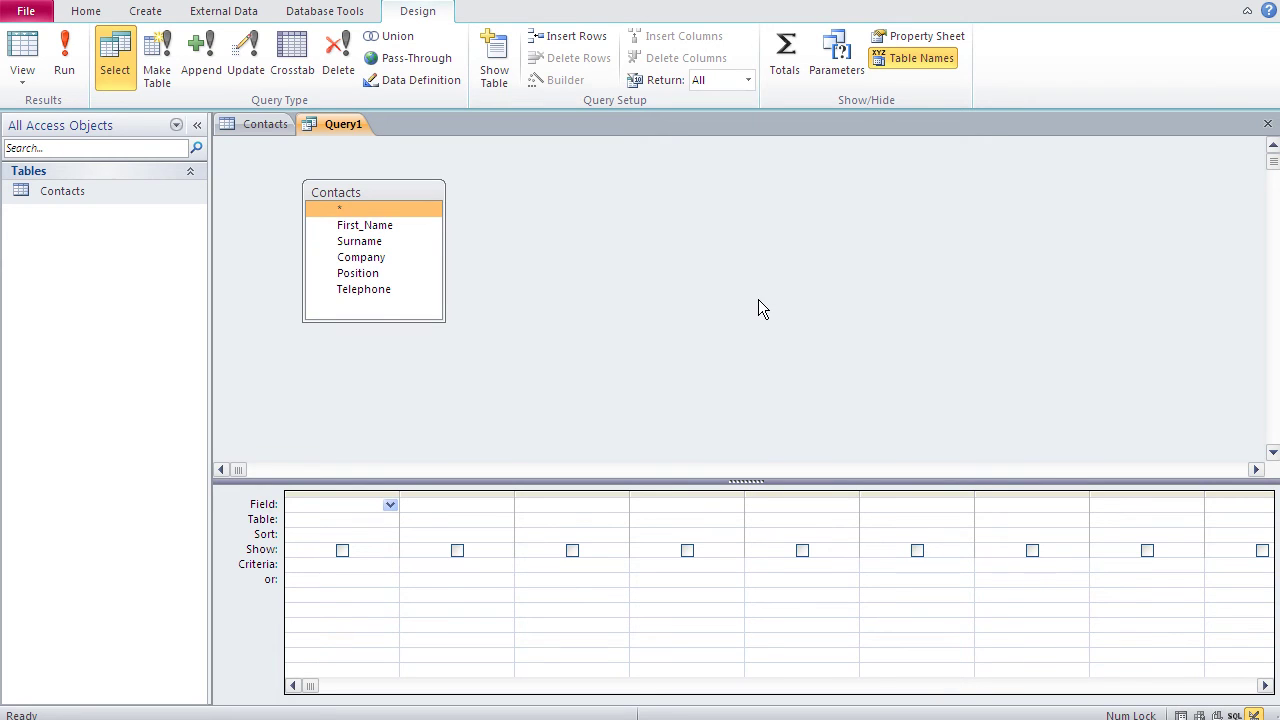
double_click(366, 226)
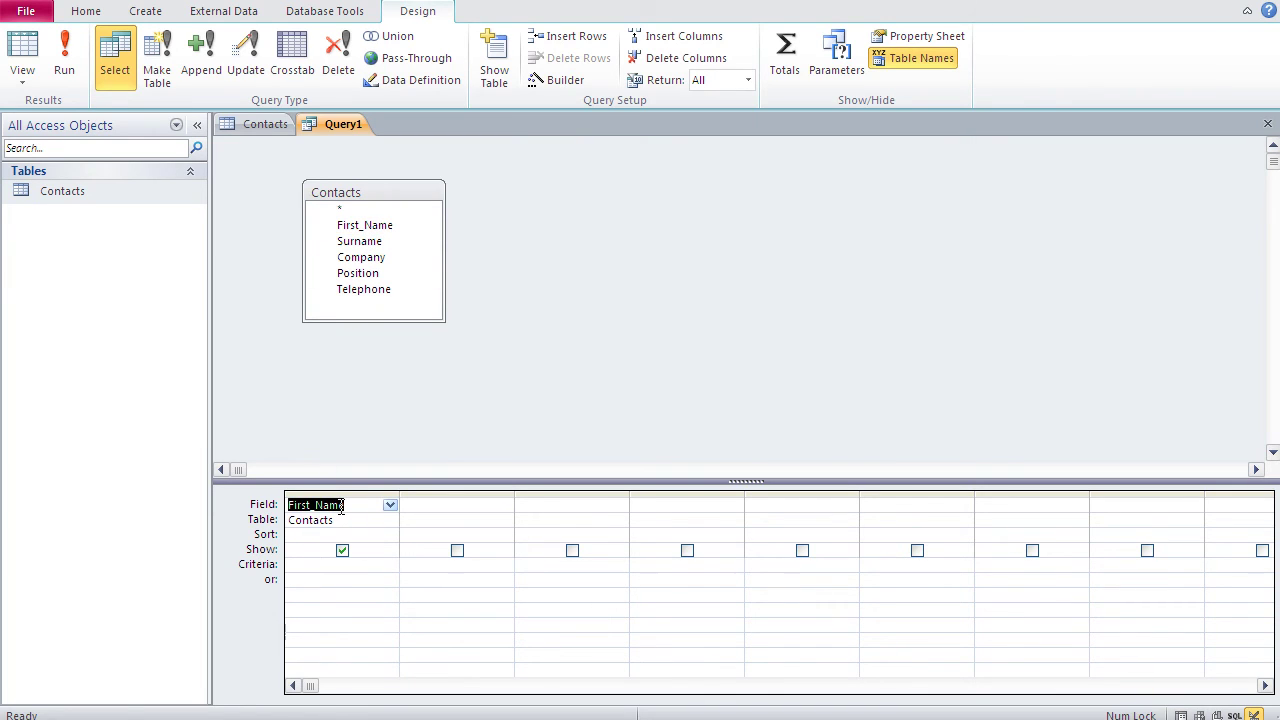
drag(352, 242, 436, 512)
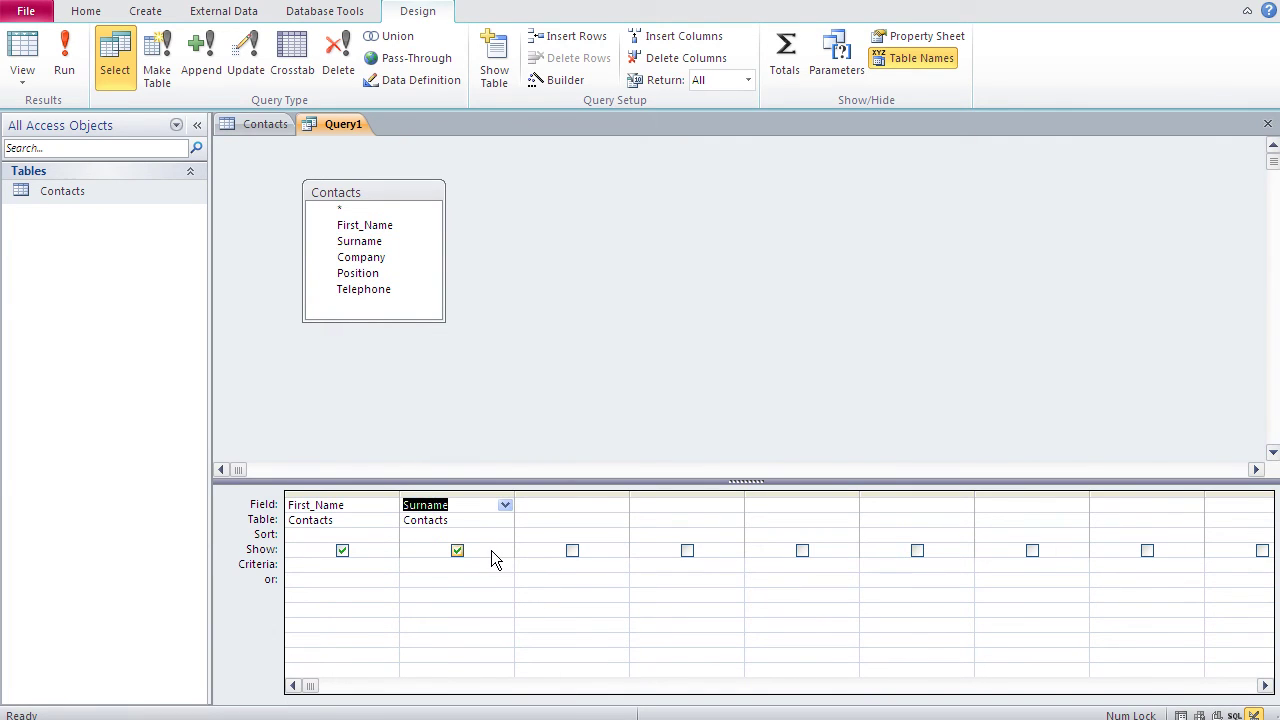
Add Company, Position and Telephone as the third, fourth and fifth query fields.
click(597, 506)
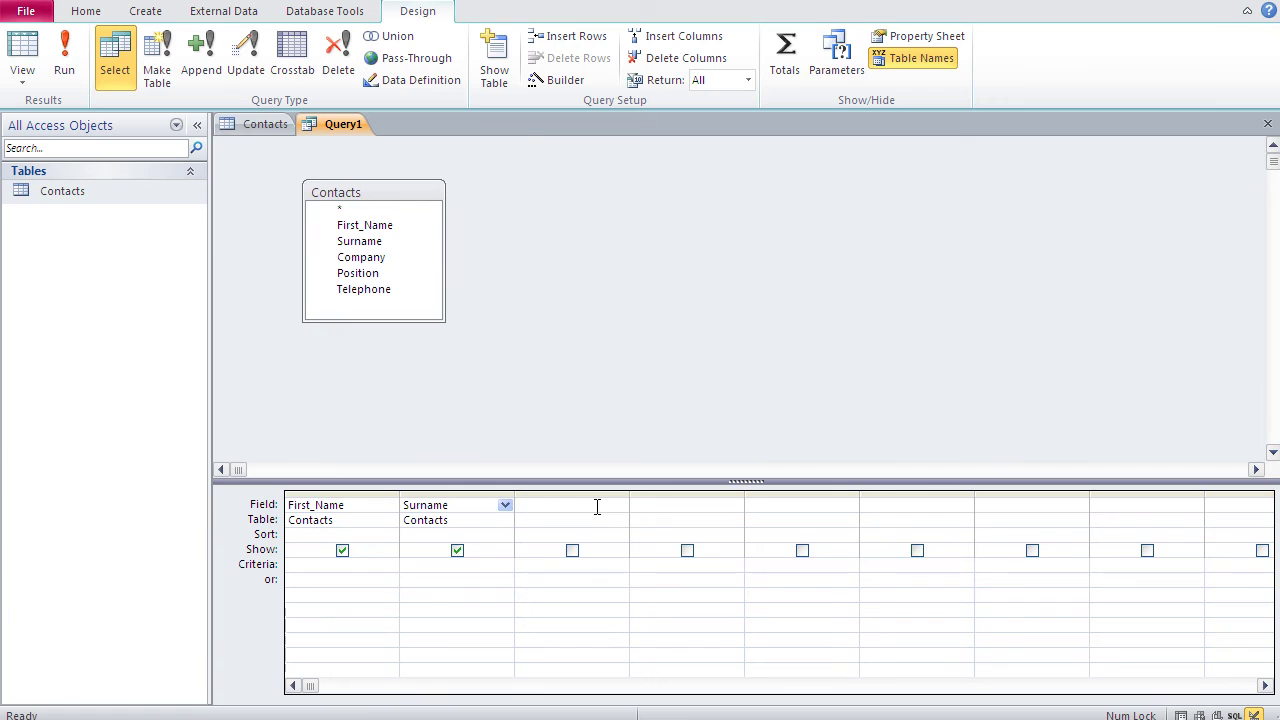
click(621, 505)
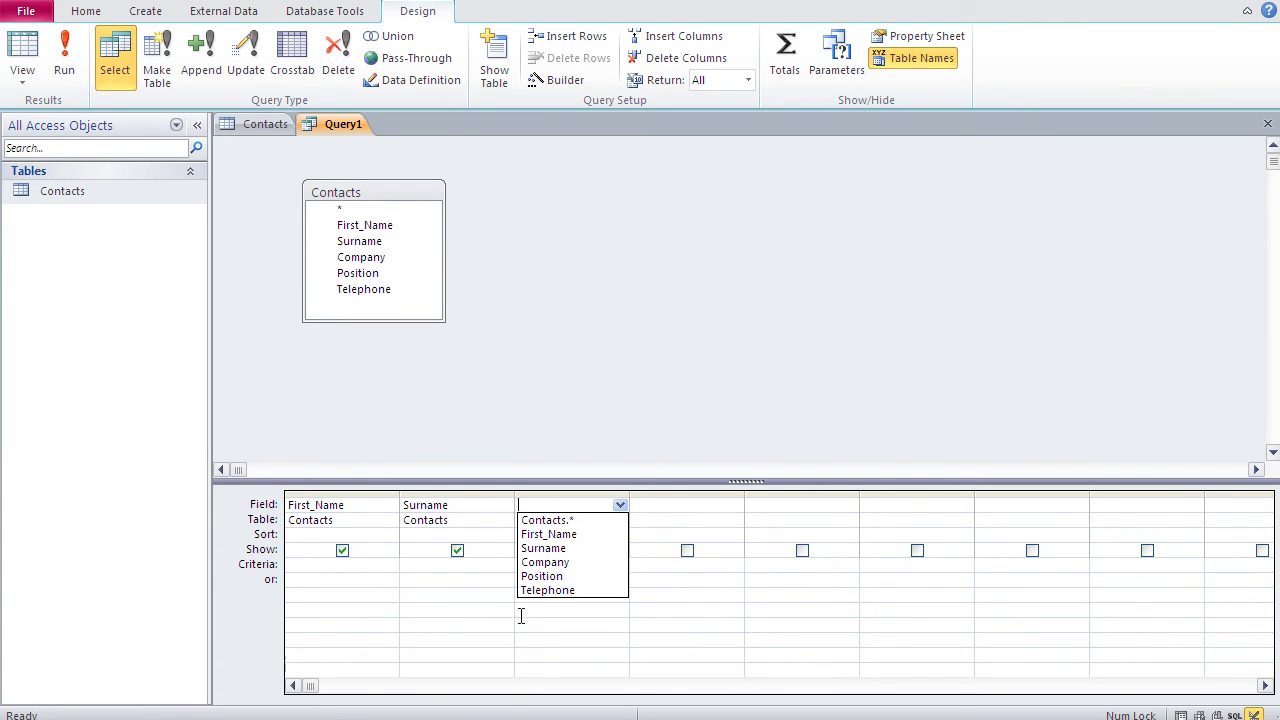
click(539, 562)
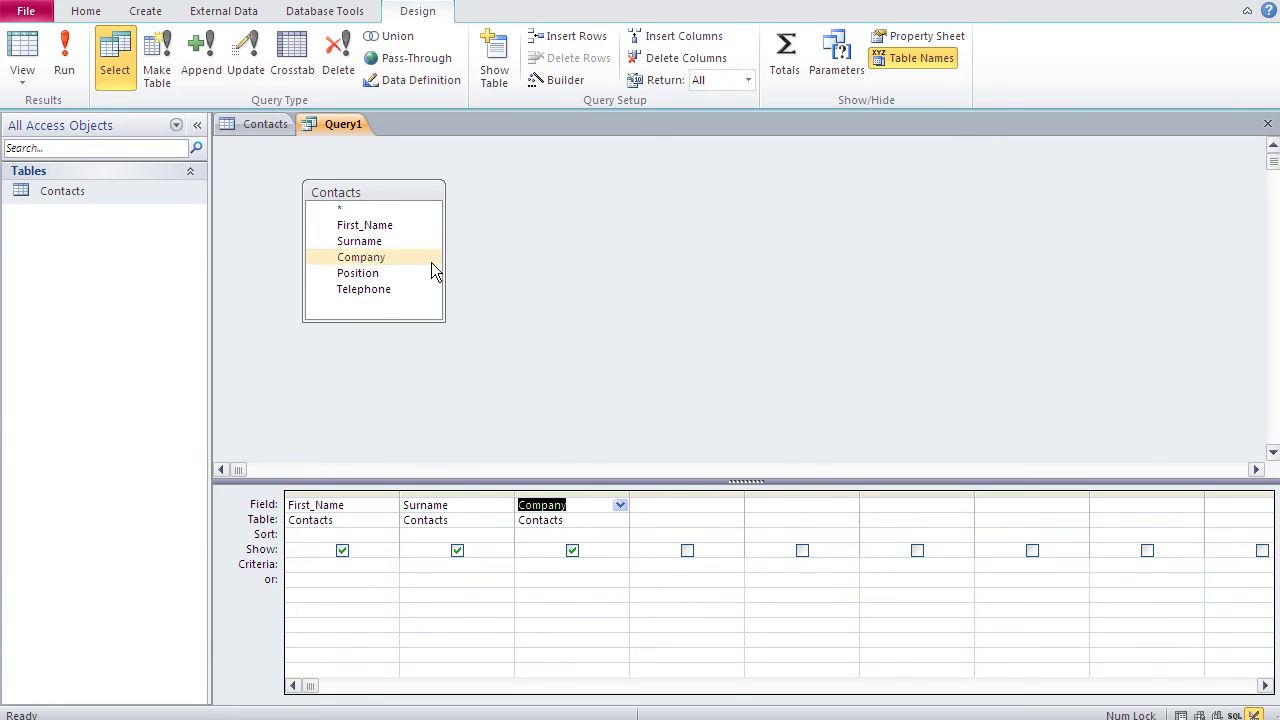
click(654, 504)
click(360, 274)
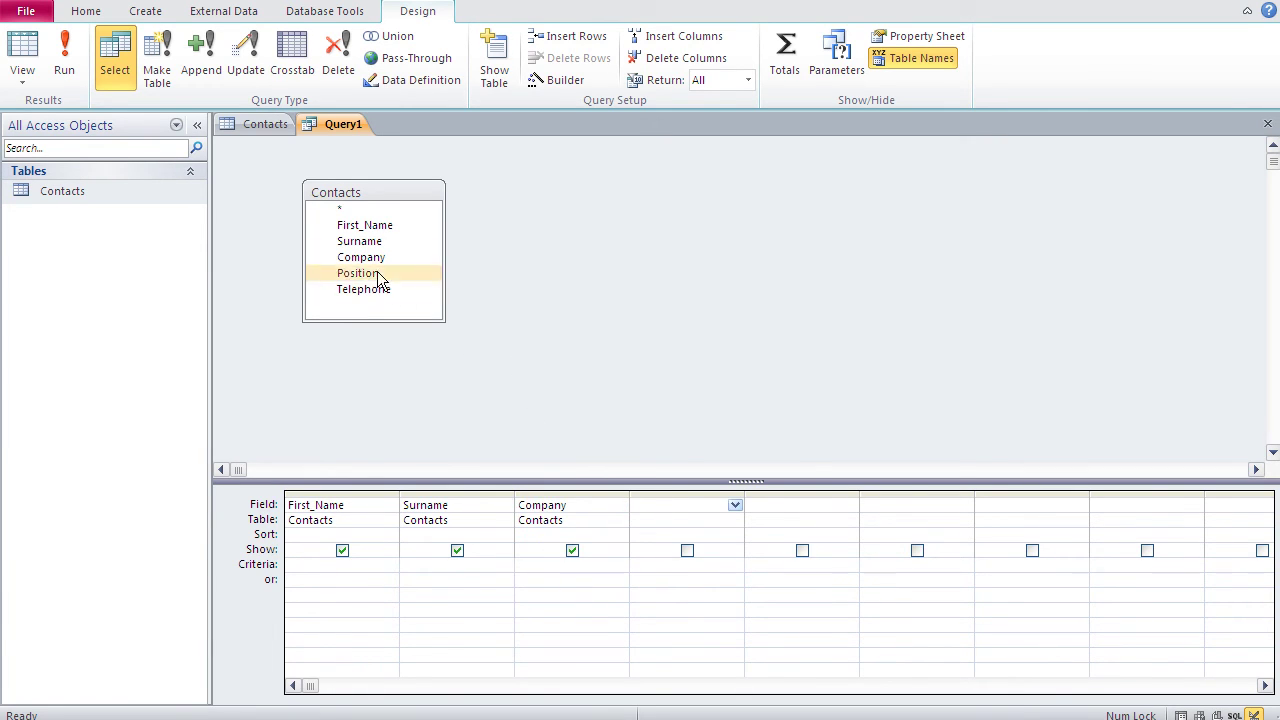
double_click(360, 274)
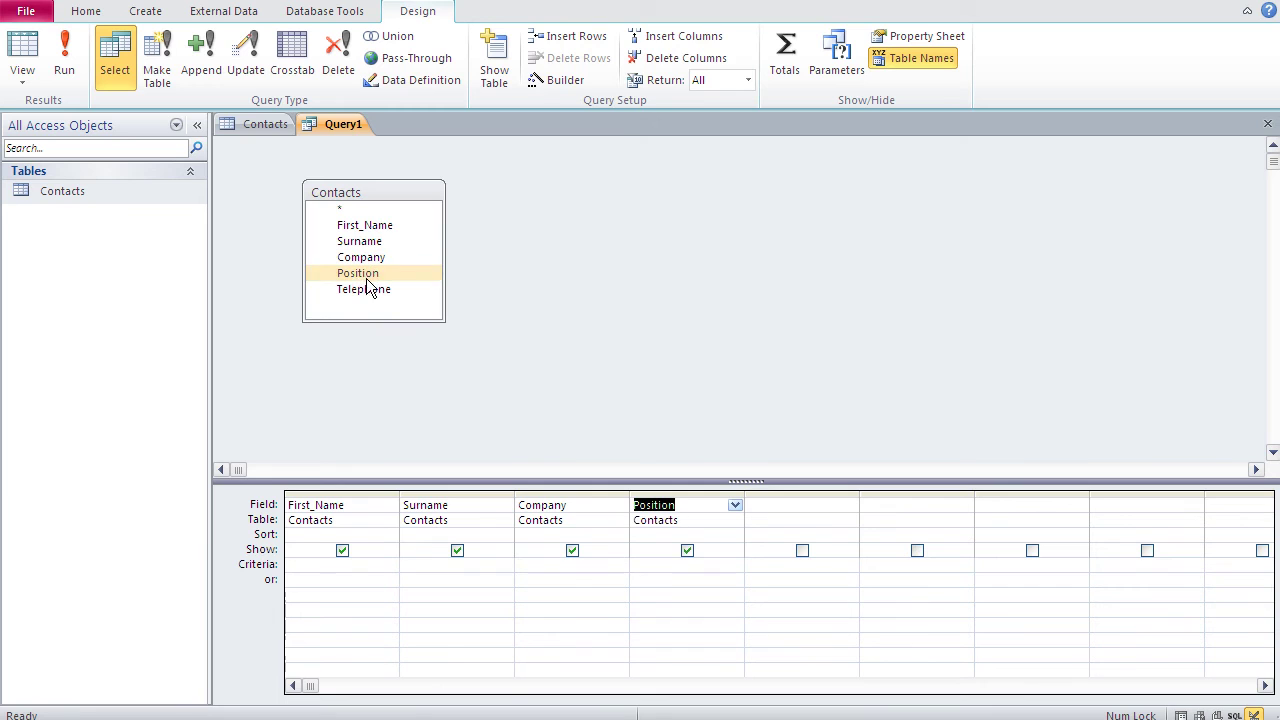
click(801, 505)
click(848, 504)
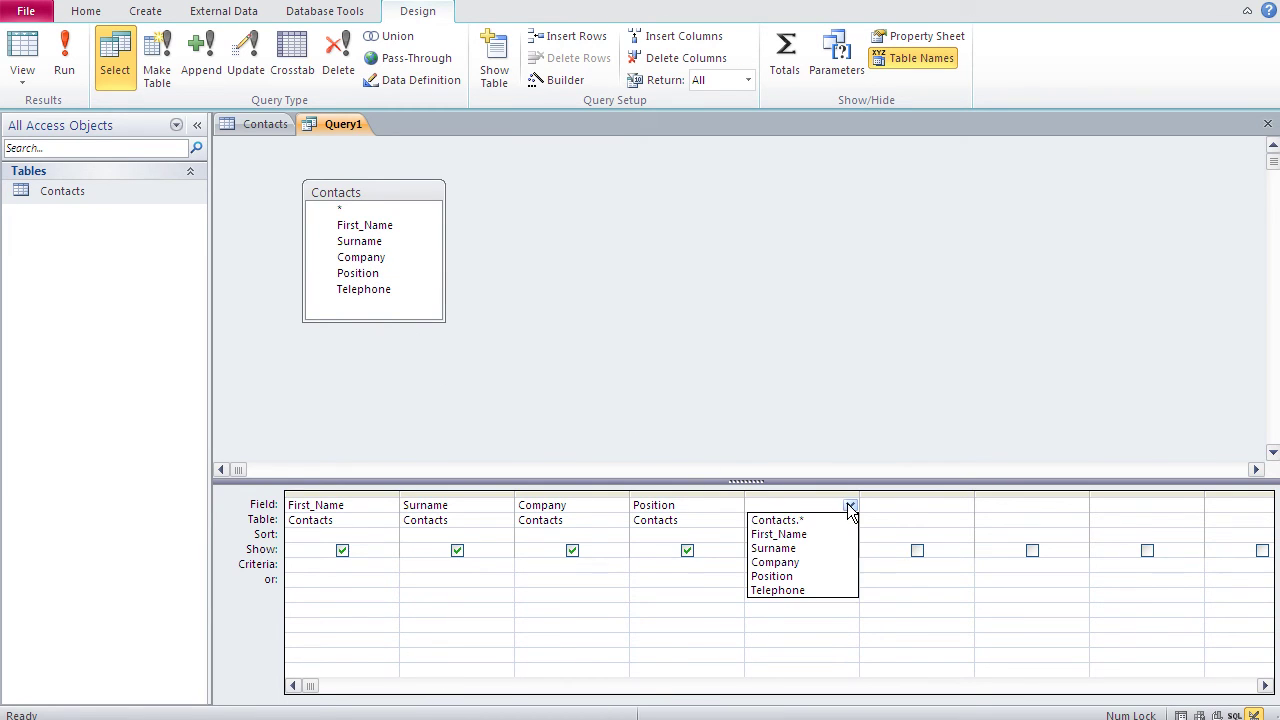
click(806, 590)
mouse_move(362, 288)
mouse_down()
mouse_move(944, 512)
mouse_move(359, 281)
mouse_up()
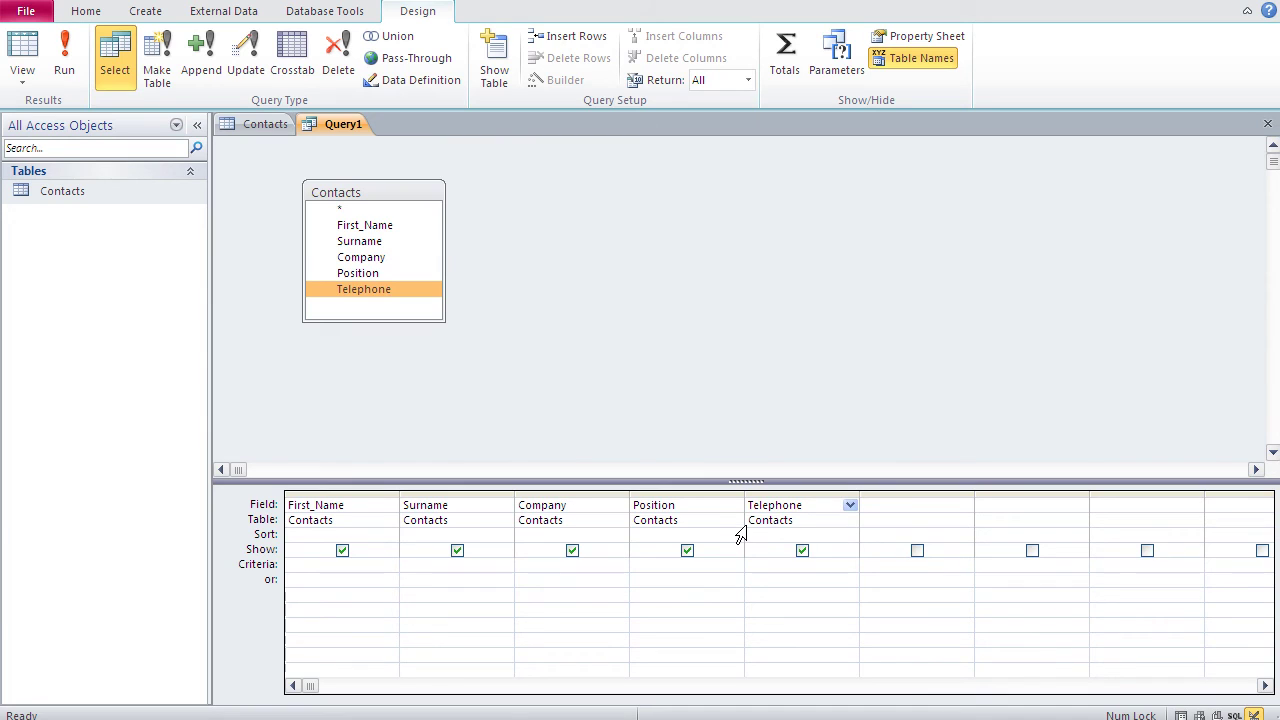
Run Query1 in Datasheet view to list all ten contacts with their five fields.
click(24, 58)
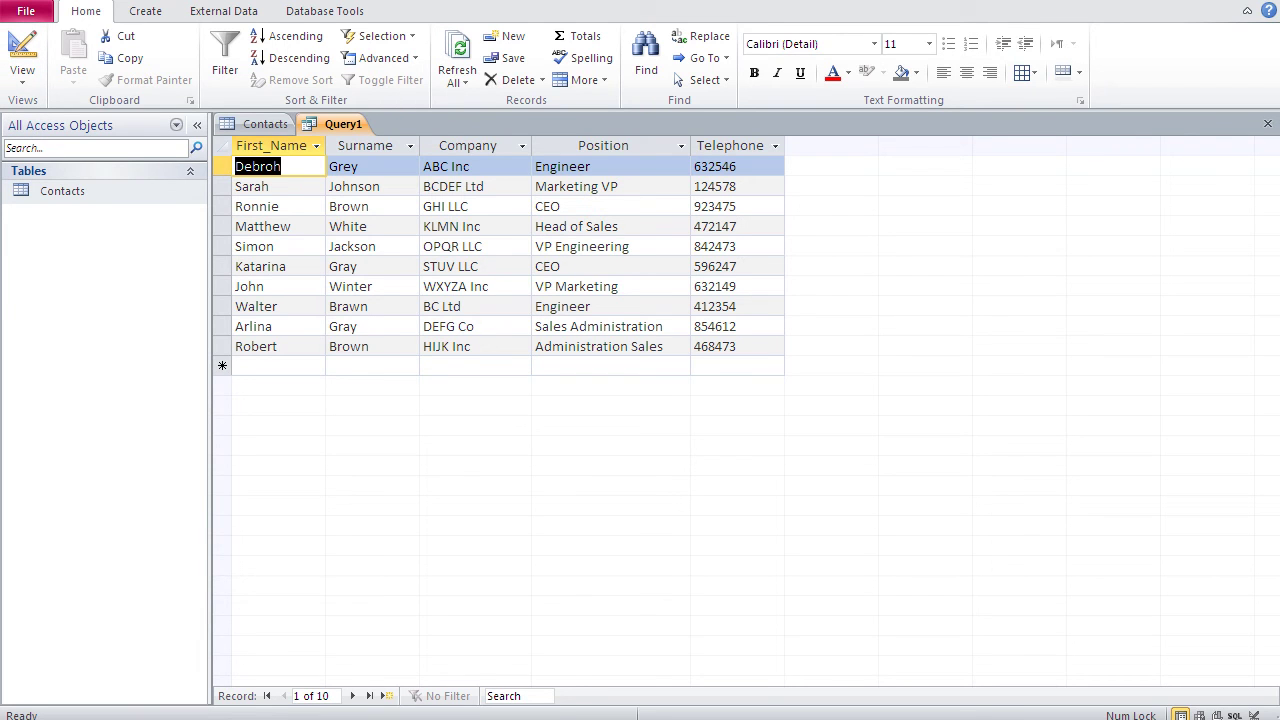
drag(178, 0, 178, 6)
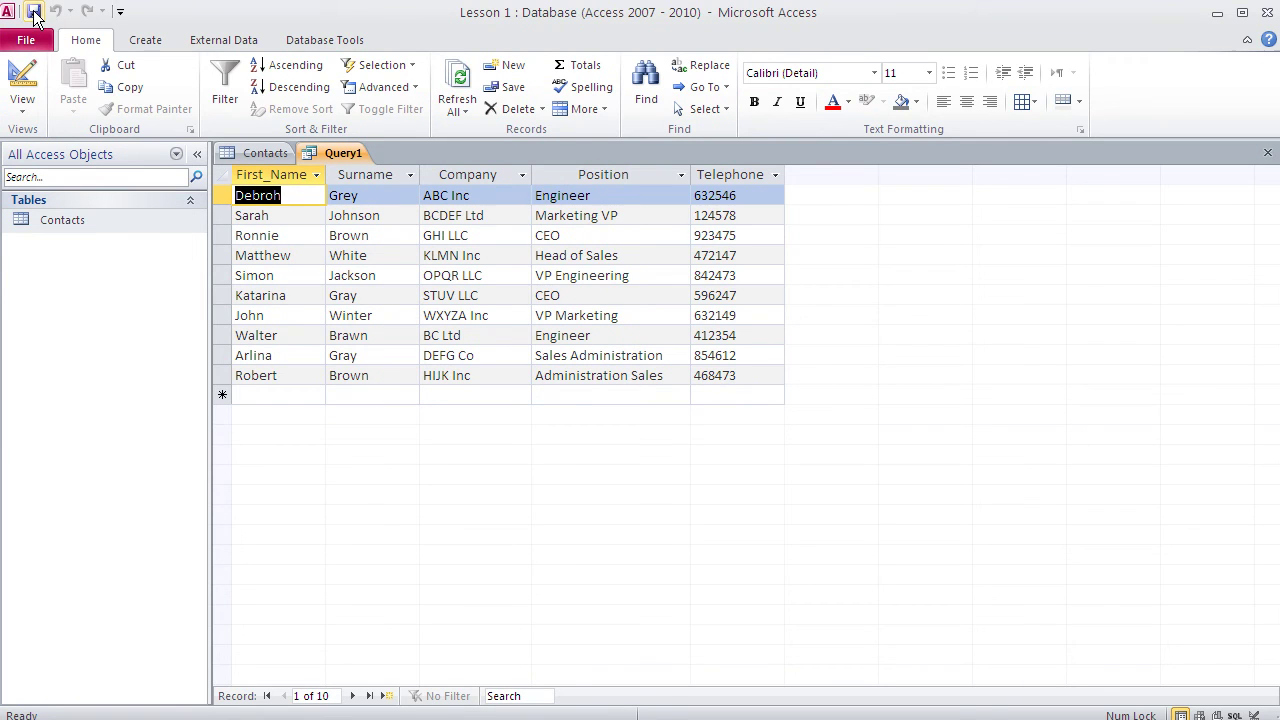
Save the query as First_and_Surnames and start a new blank query in Design view.
click(34, 12)
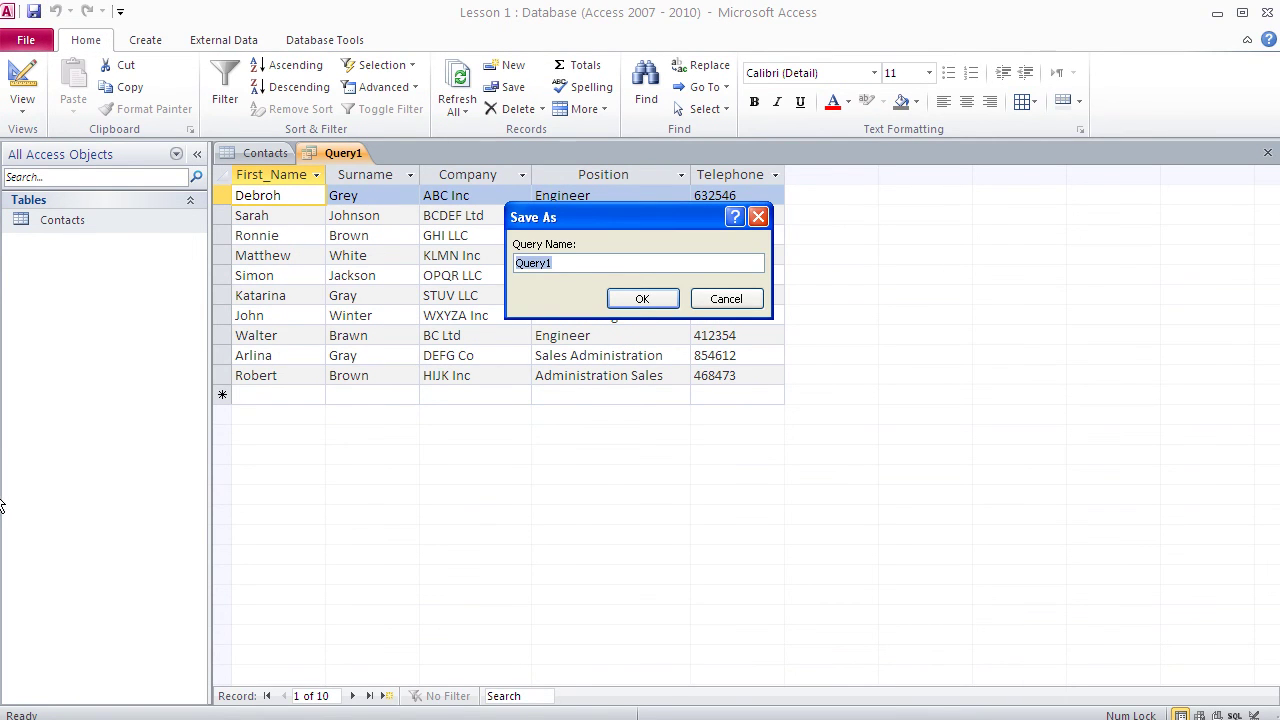
text(First_and_s)
key(BackSpace)
text(Surnames)
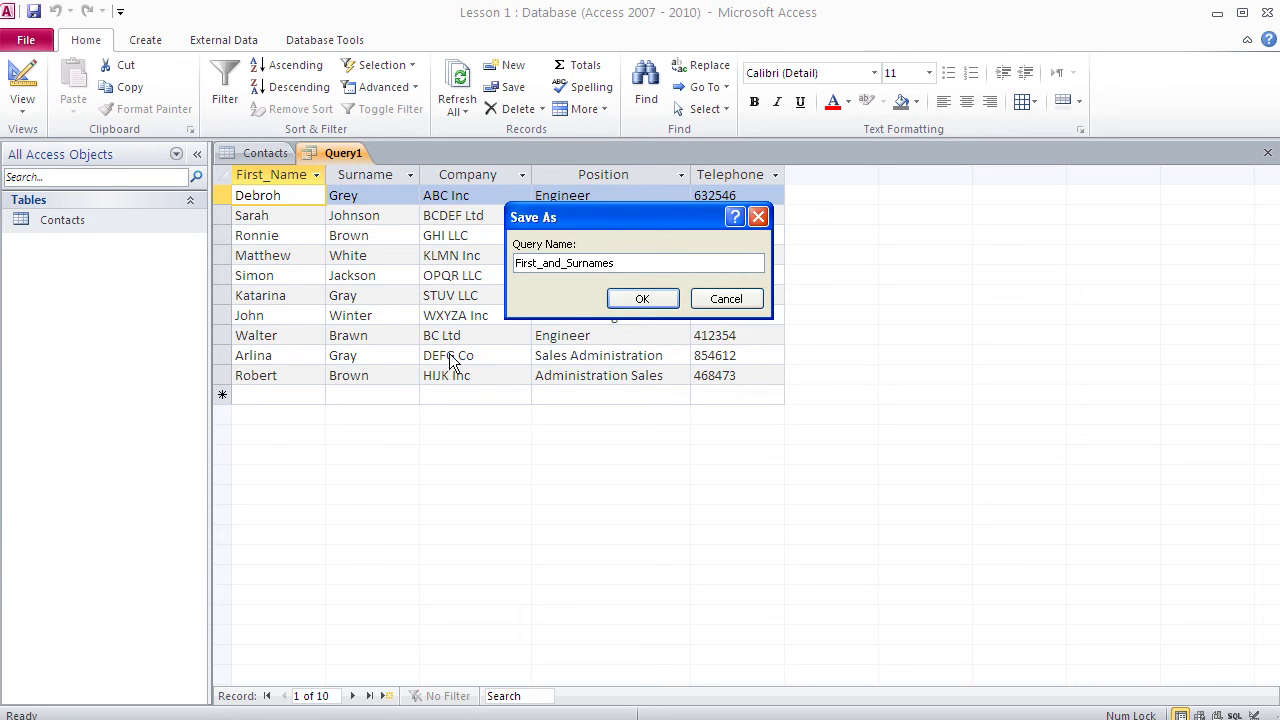
click(641, 302)
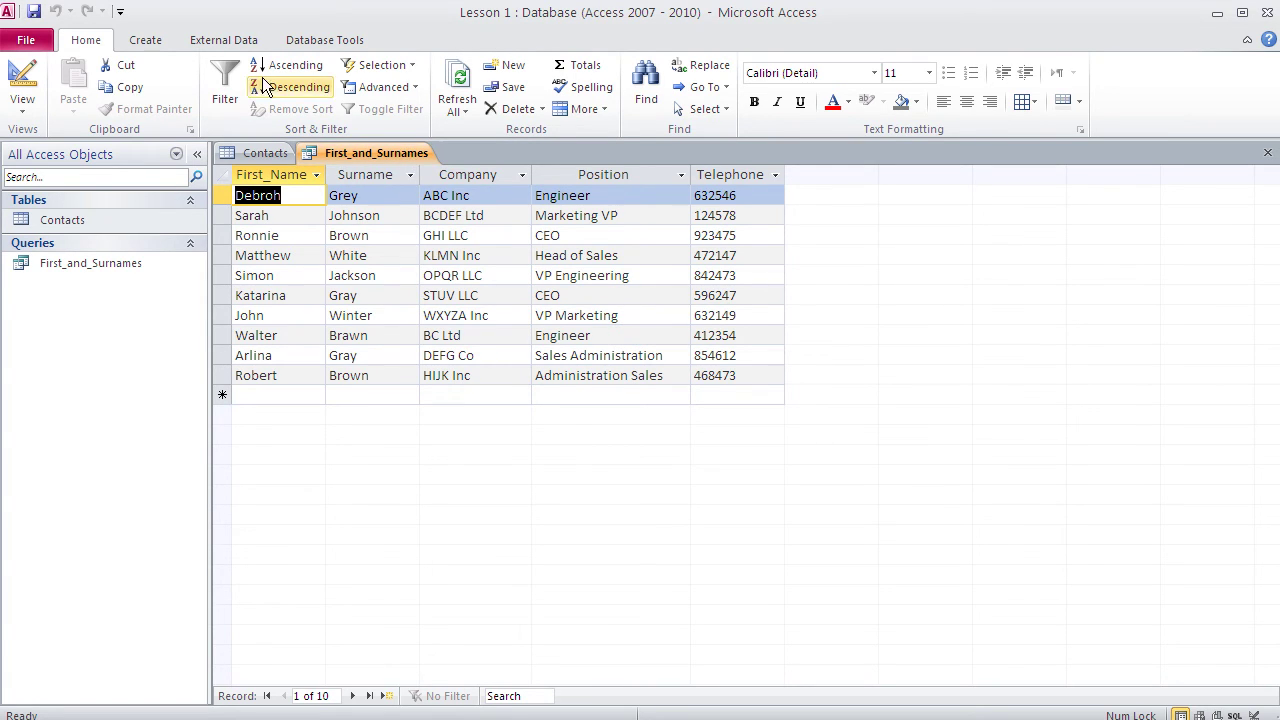
click(150, 45)
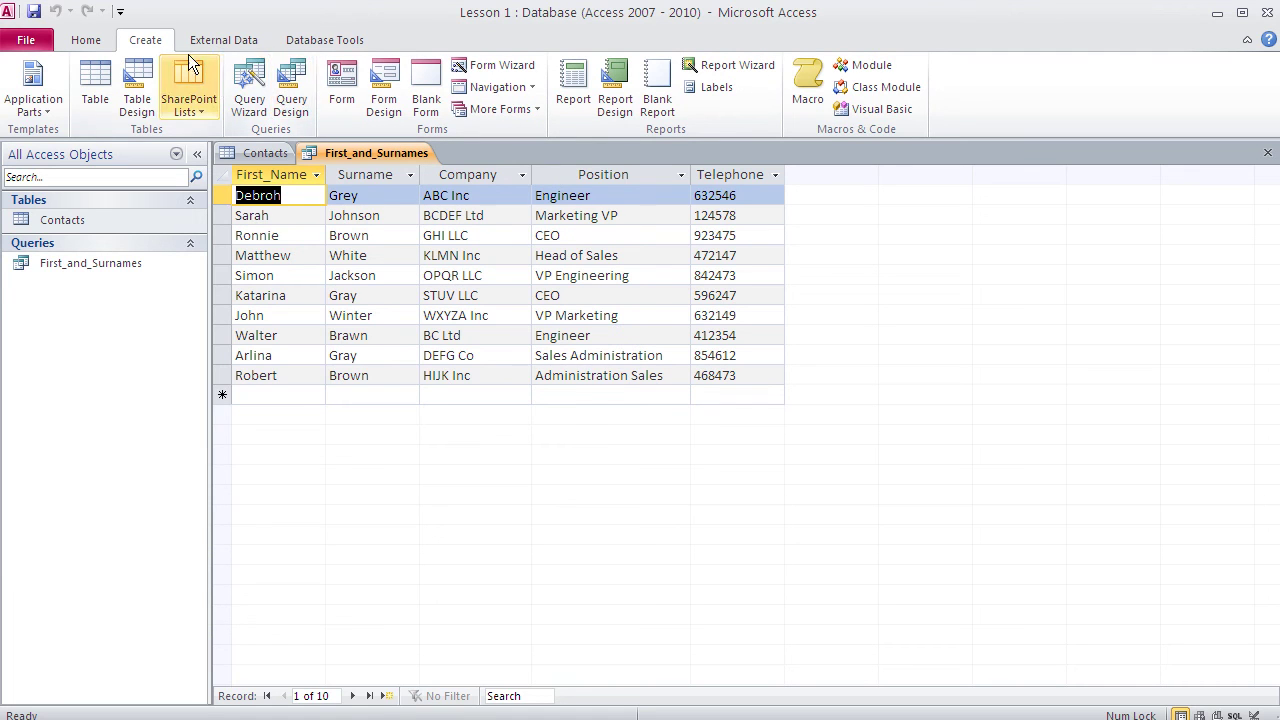
click(289, 100)
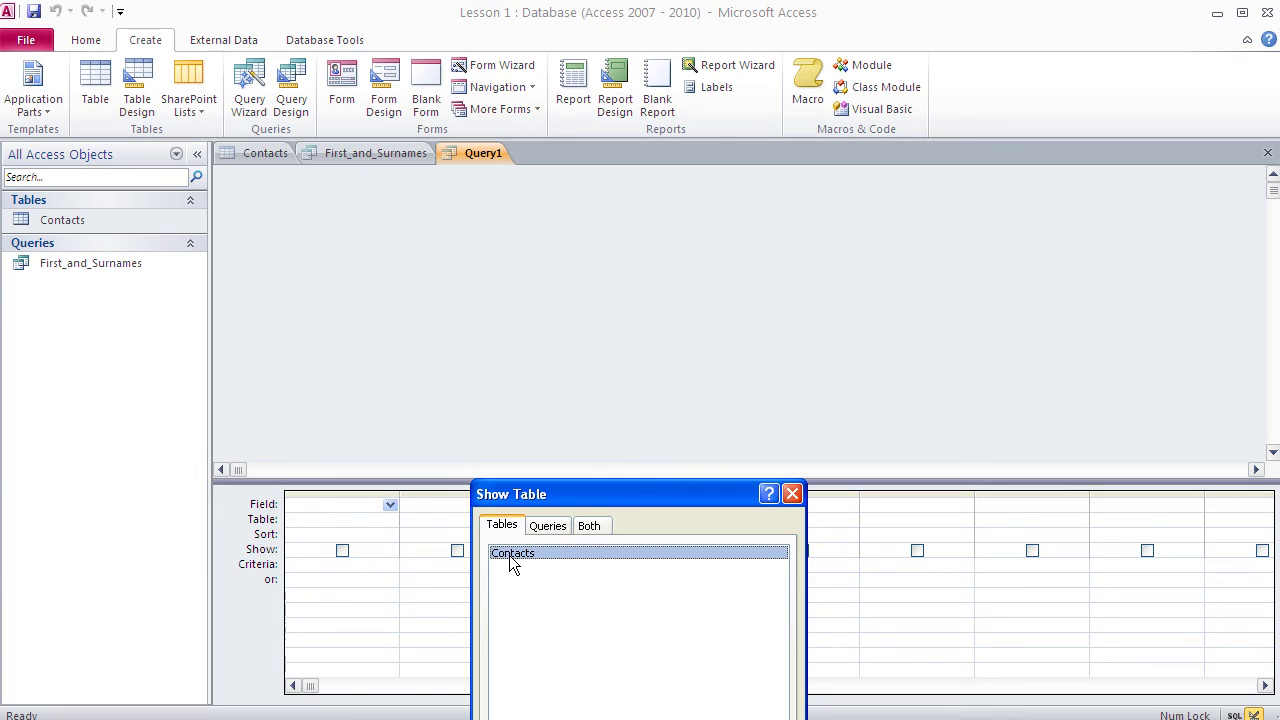
Add the Contacts table to the new query with its Company and Telephone fields.
click(536, 530)
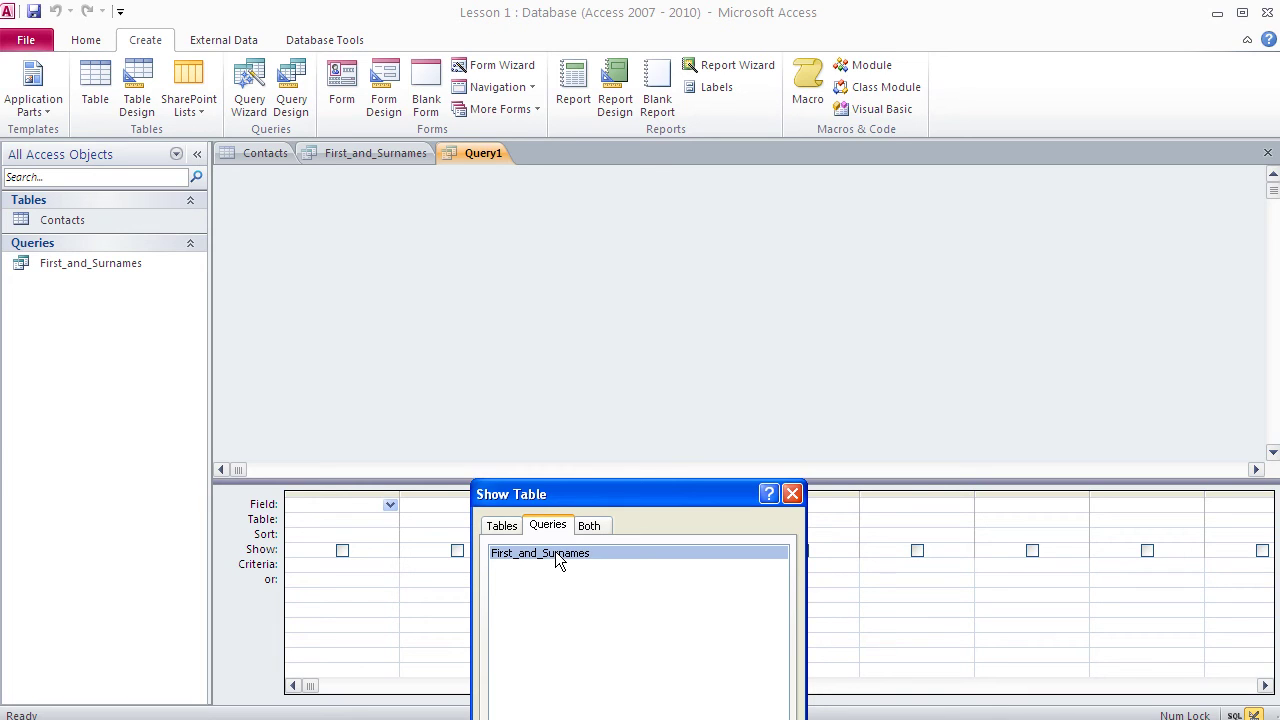
click(501, 526)
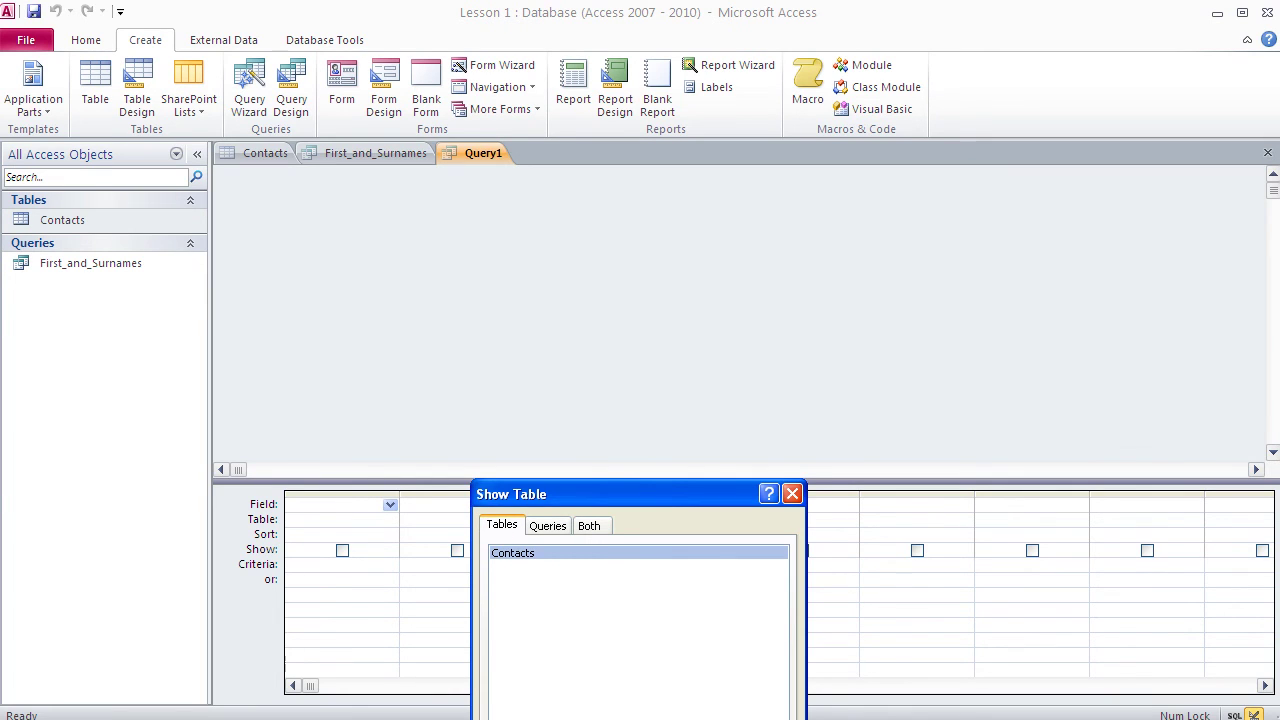
double_click(513, 553)
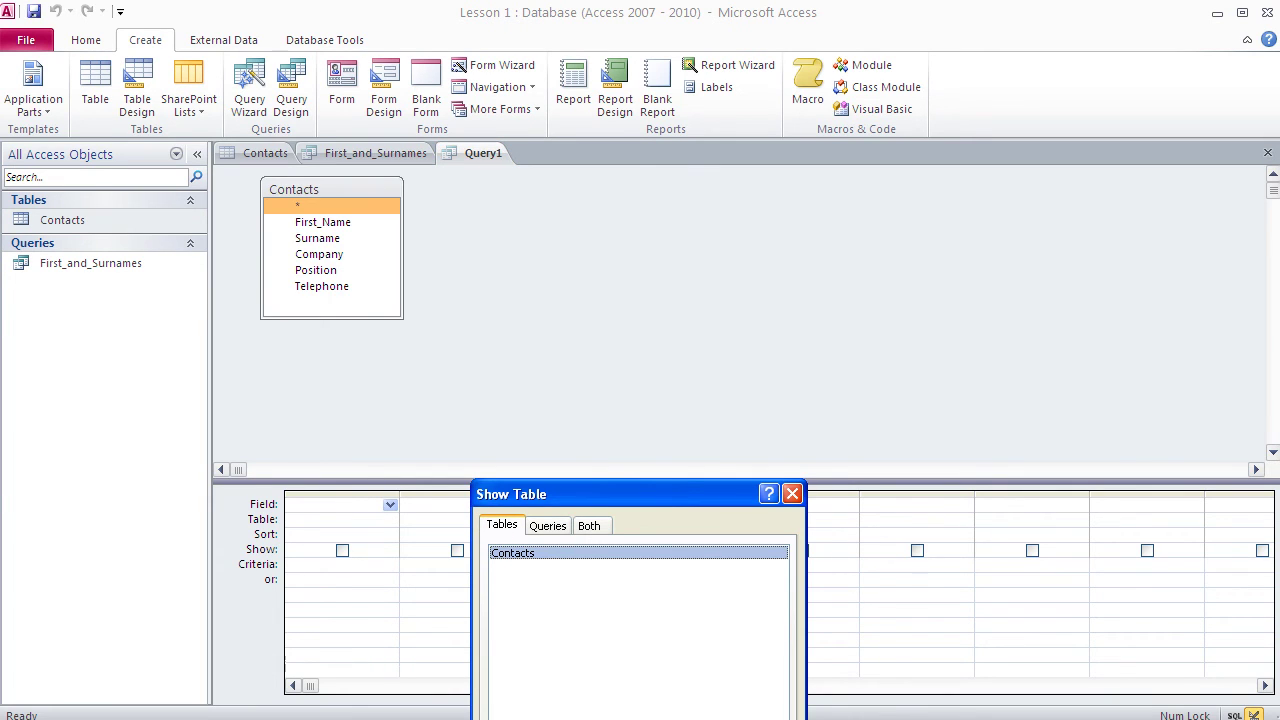
double_click(311, 258)
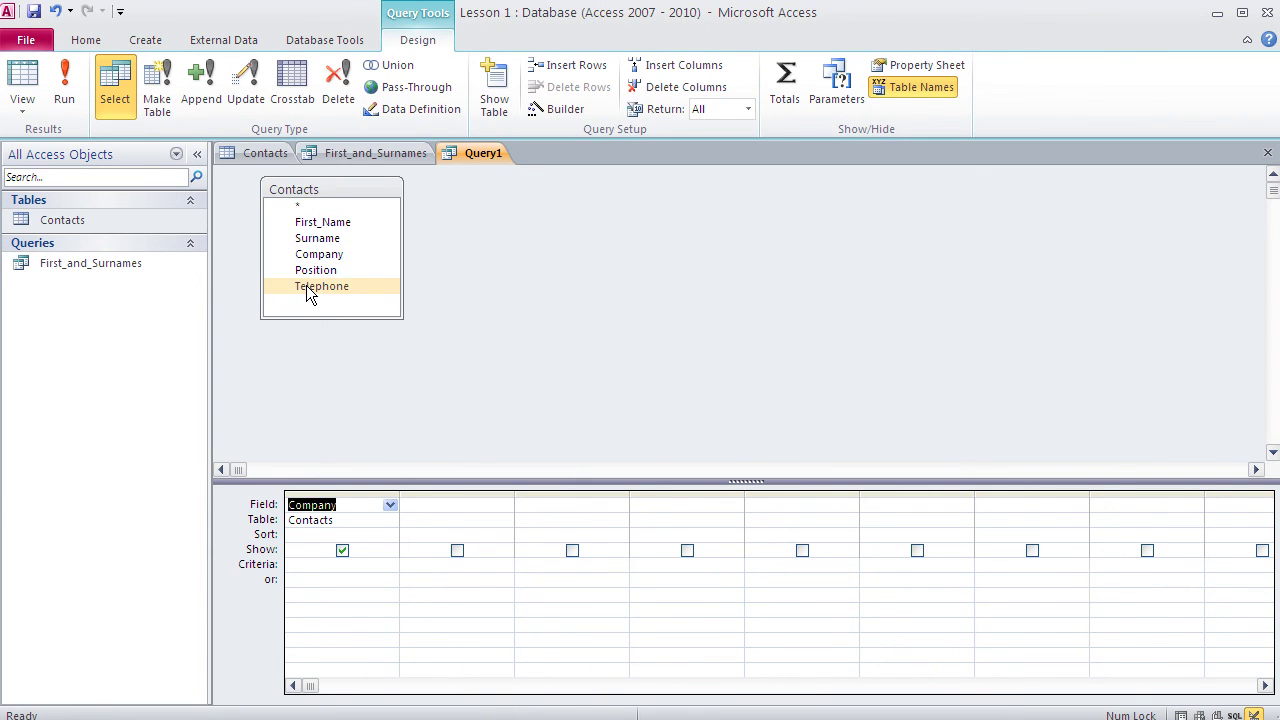
double_click(308, 288)
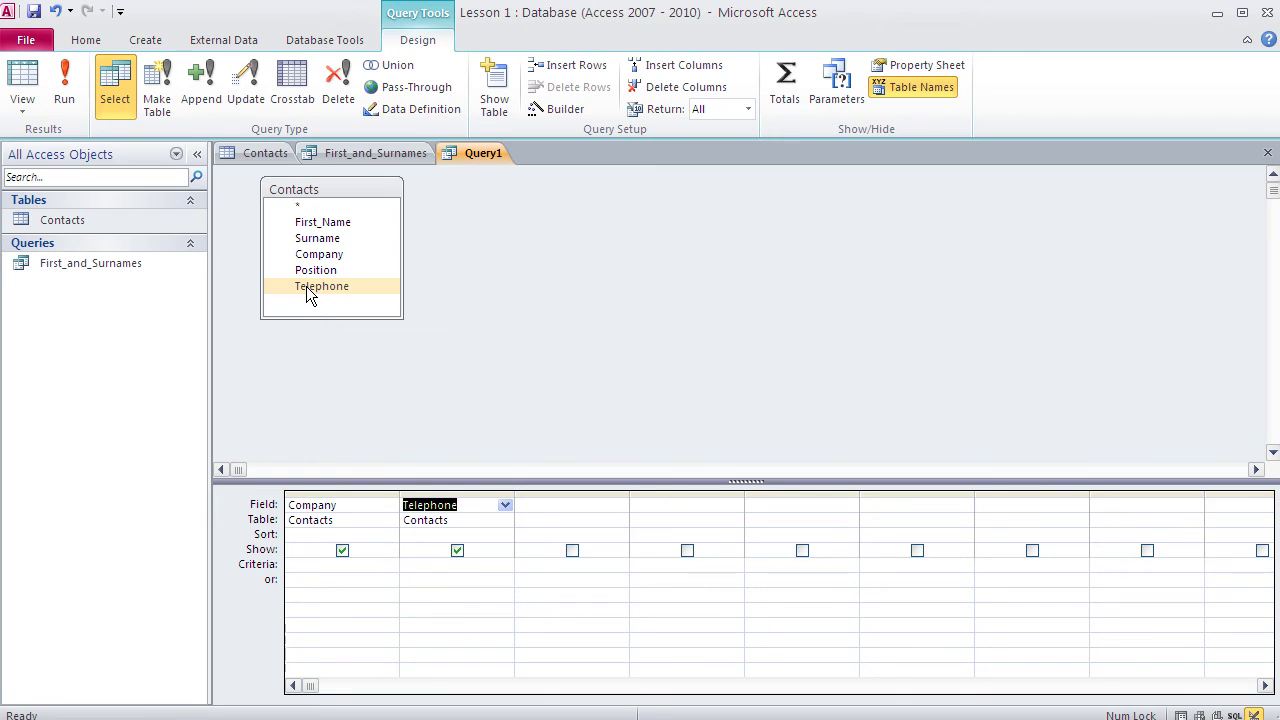
Run the company-and-telephone query and save it as Companies_Phone.
click(16, 74)
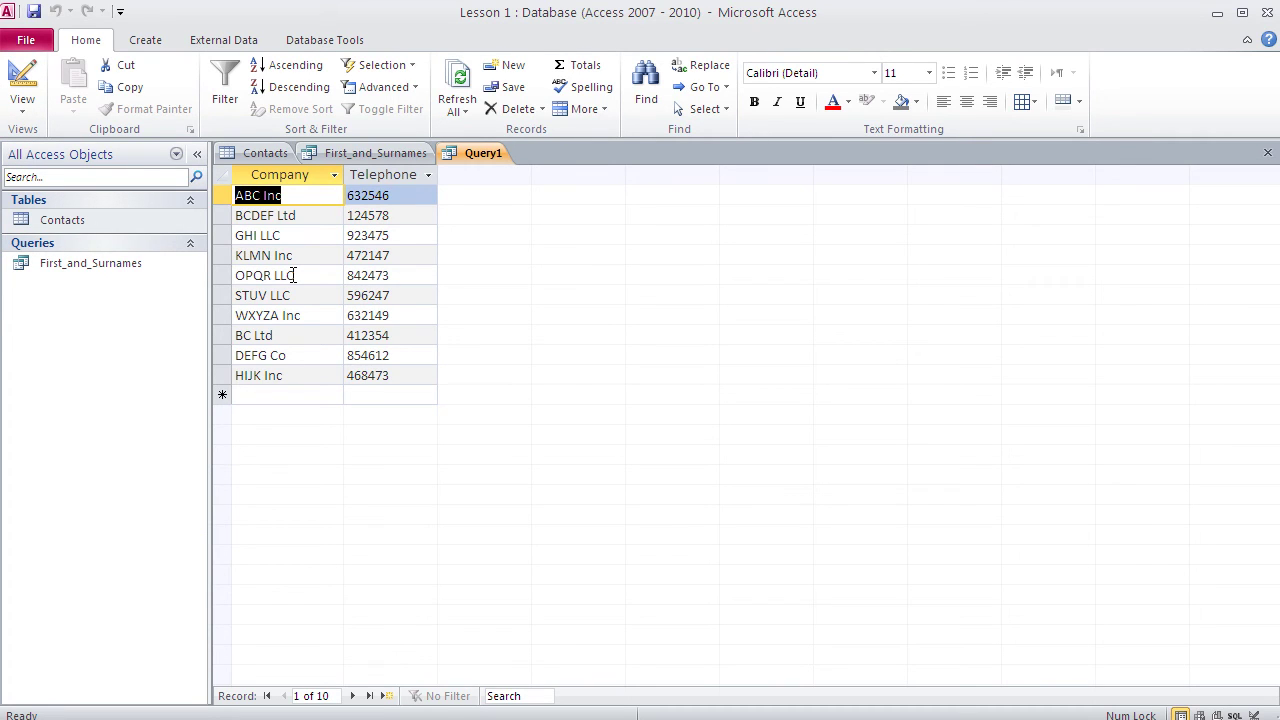
click(33, 12)
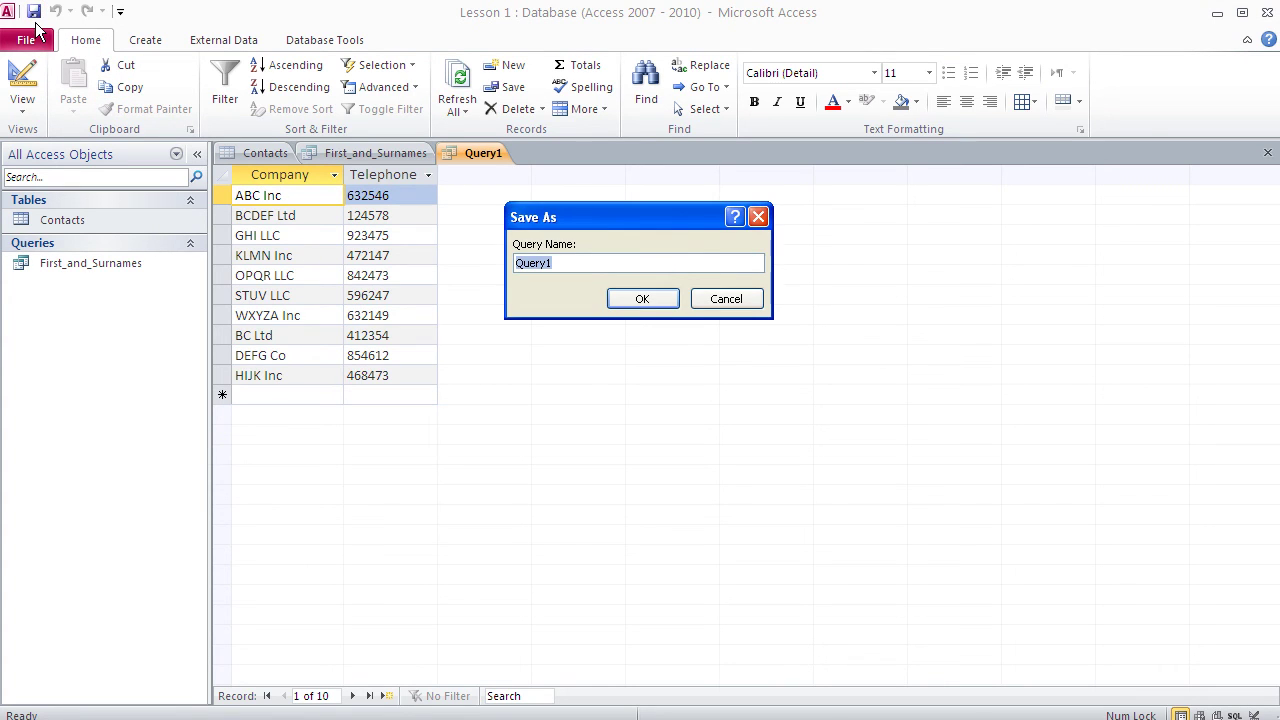
text(Companies_Phone)
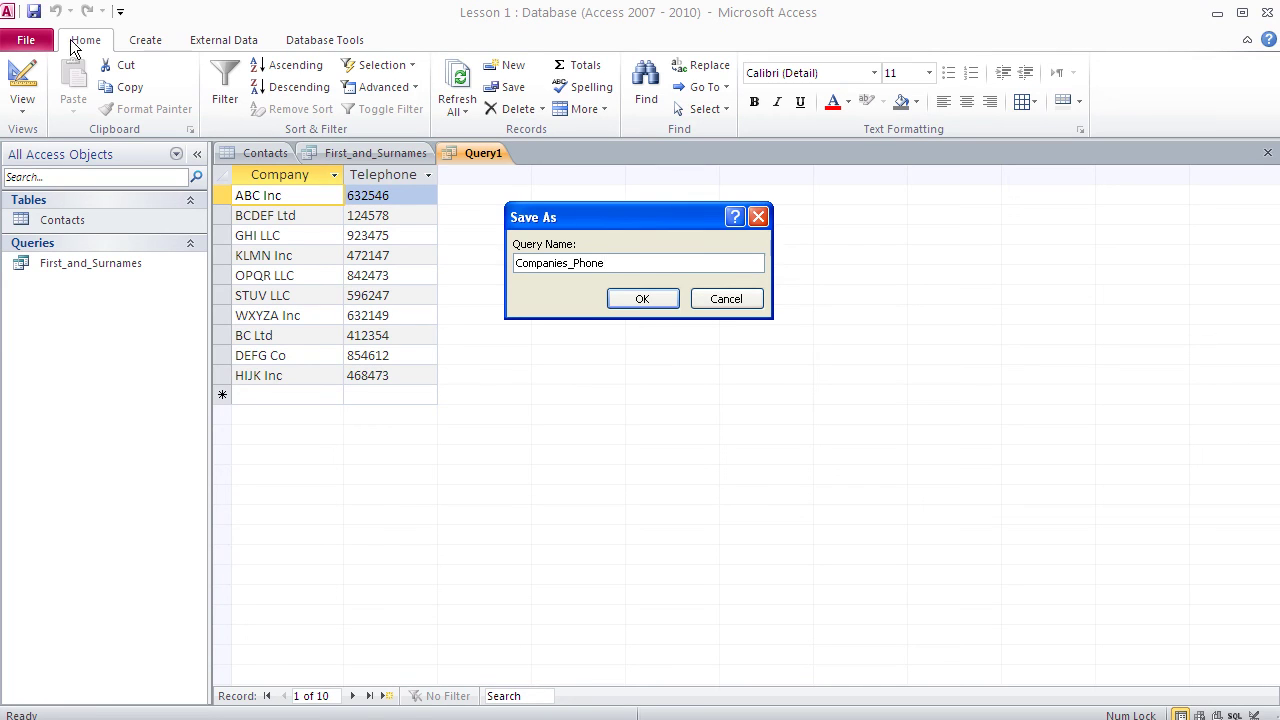
click(632, 300)
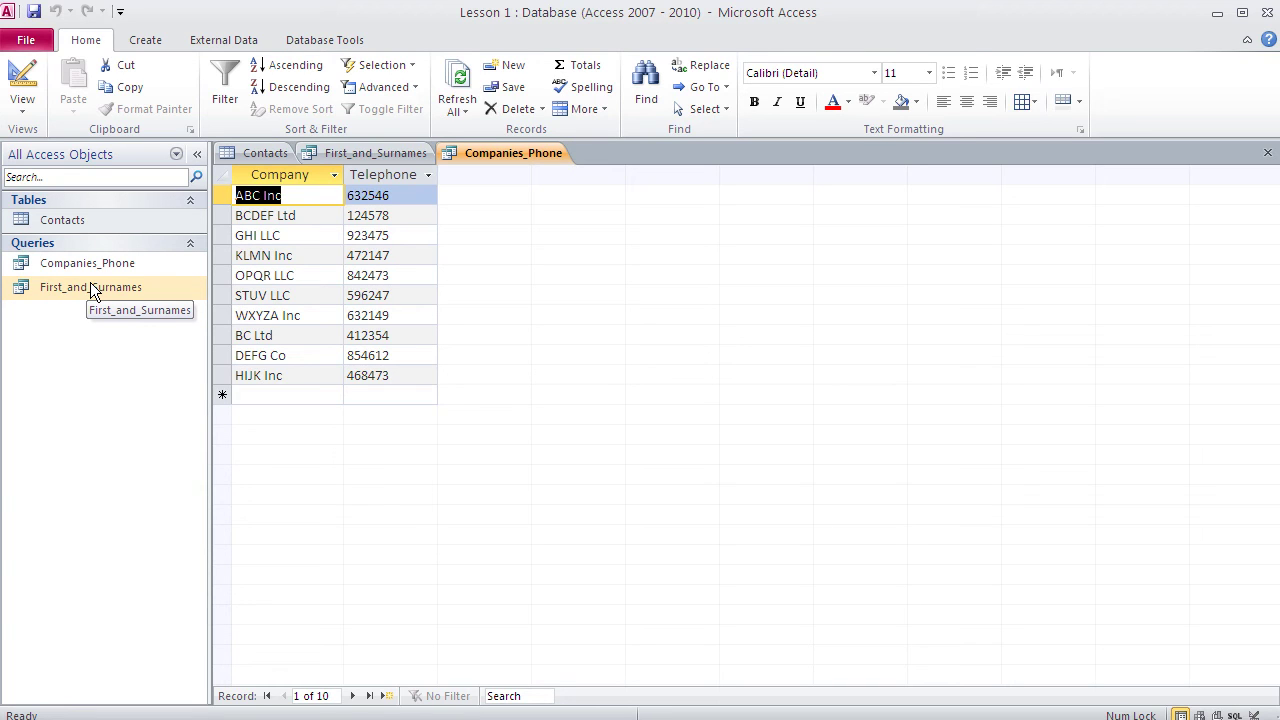
click(142, 42)
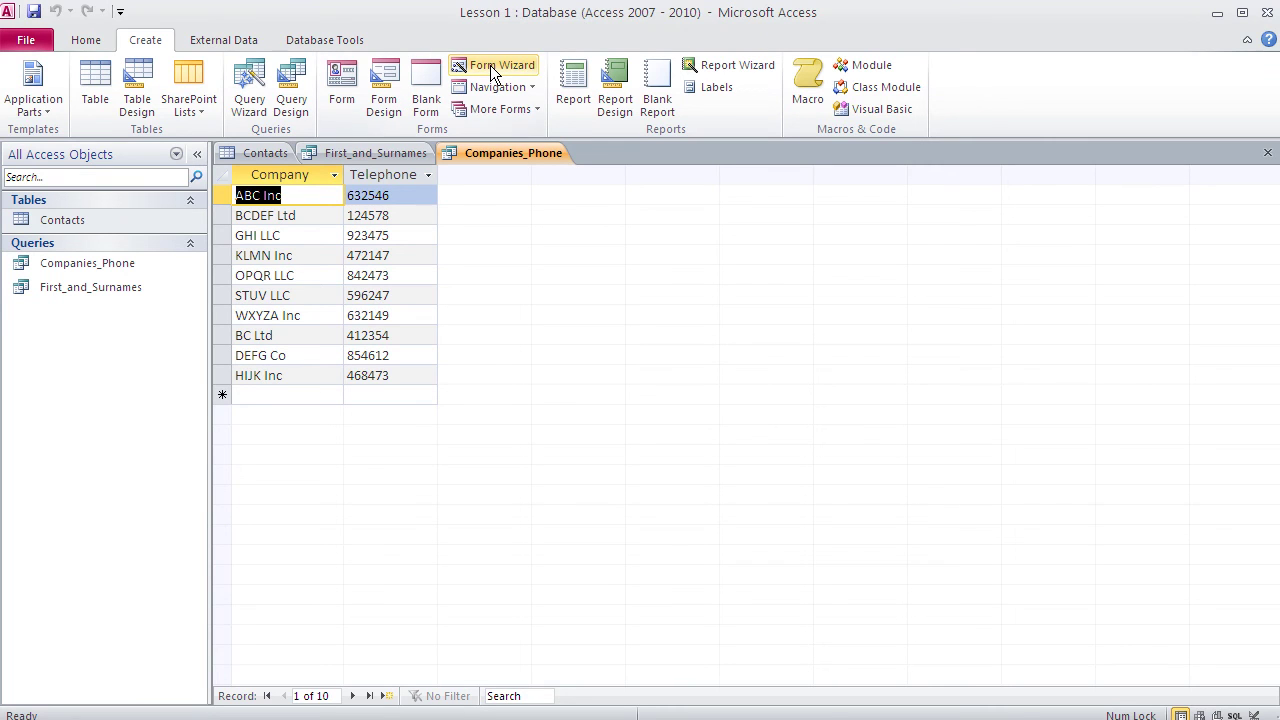
Start the Form Wizard with the First_and_Surnames query as the form's source.
click(490, 65)
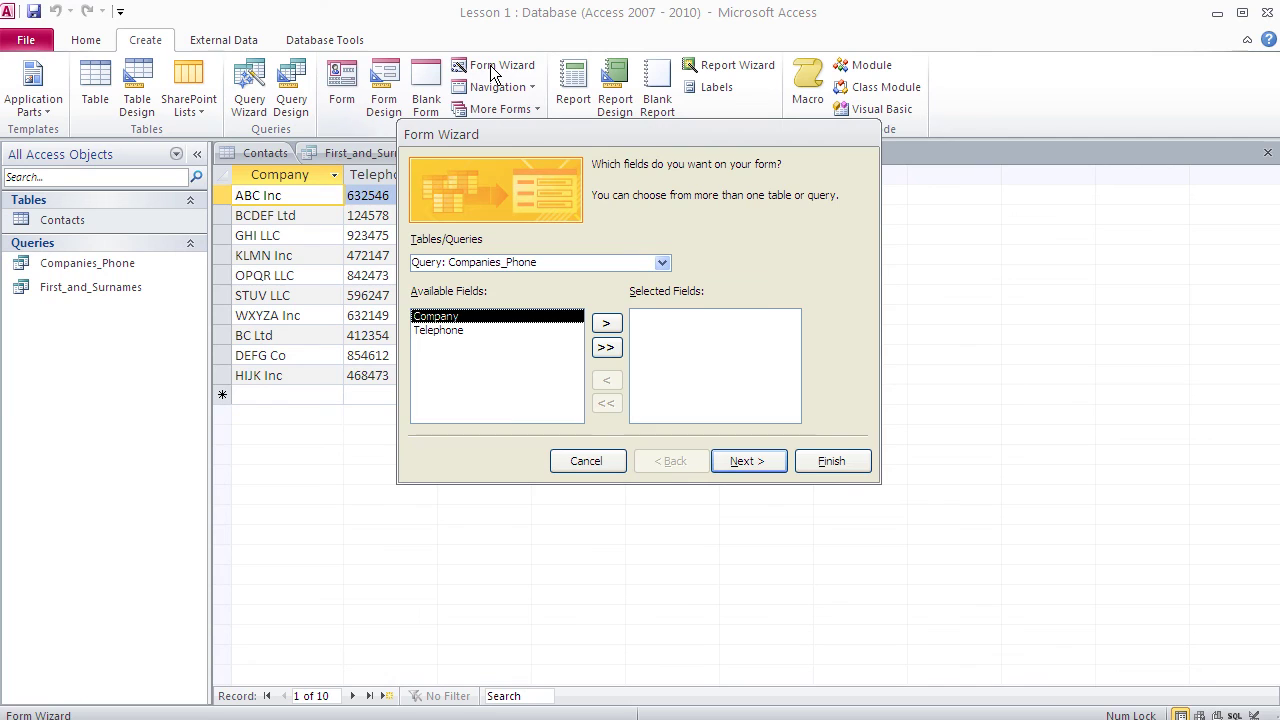
drag(579, 141, 617, 160)
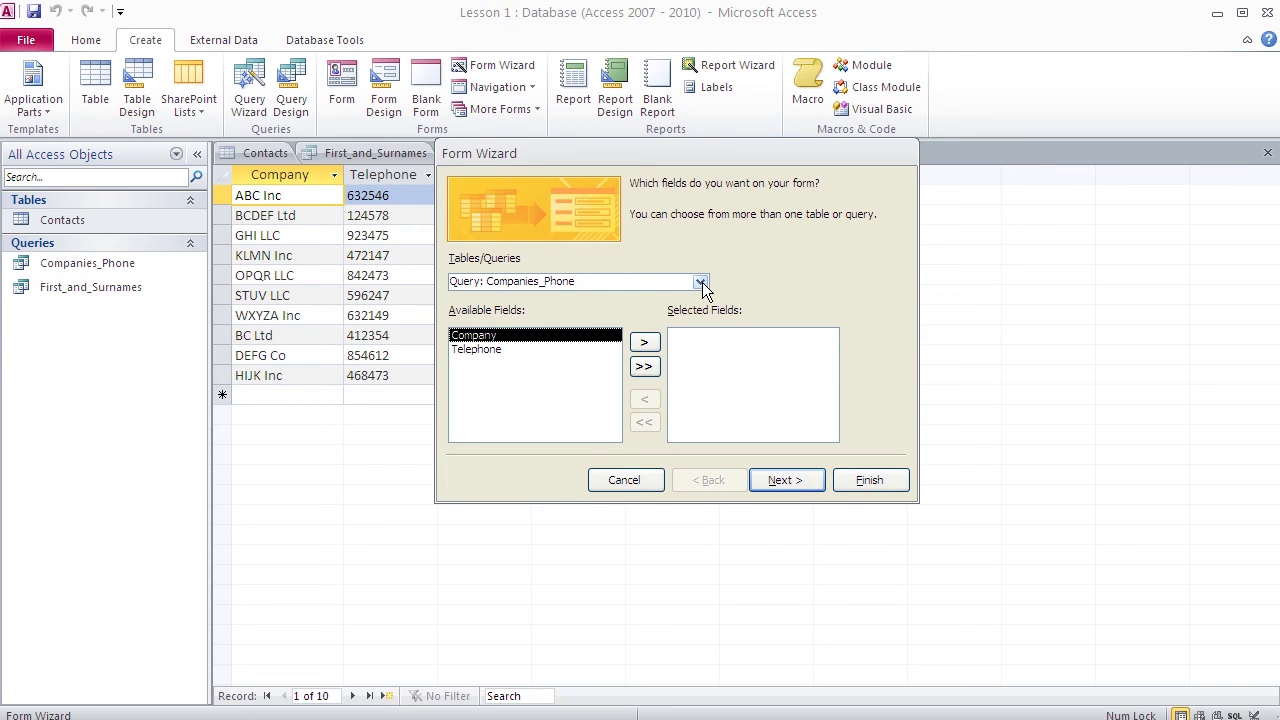
click(702, 283)
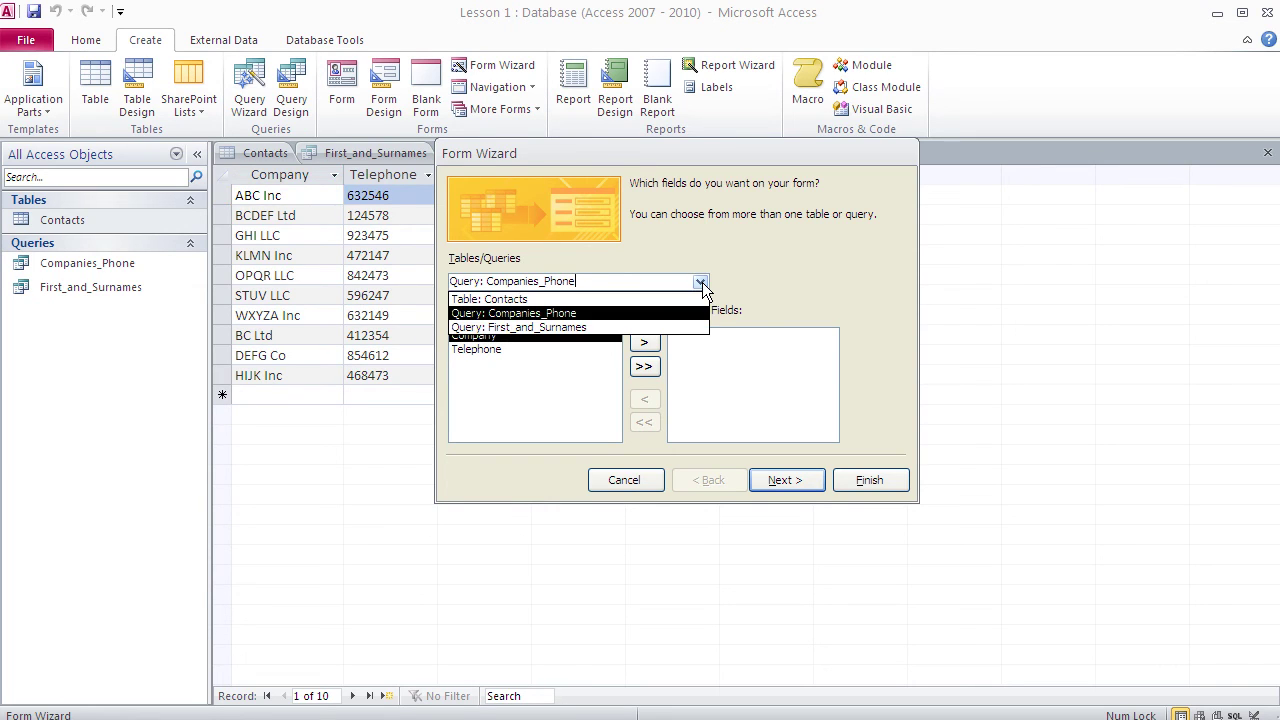
click(624, 327)
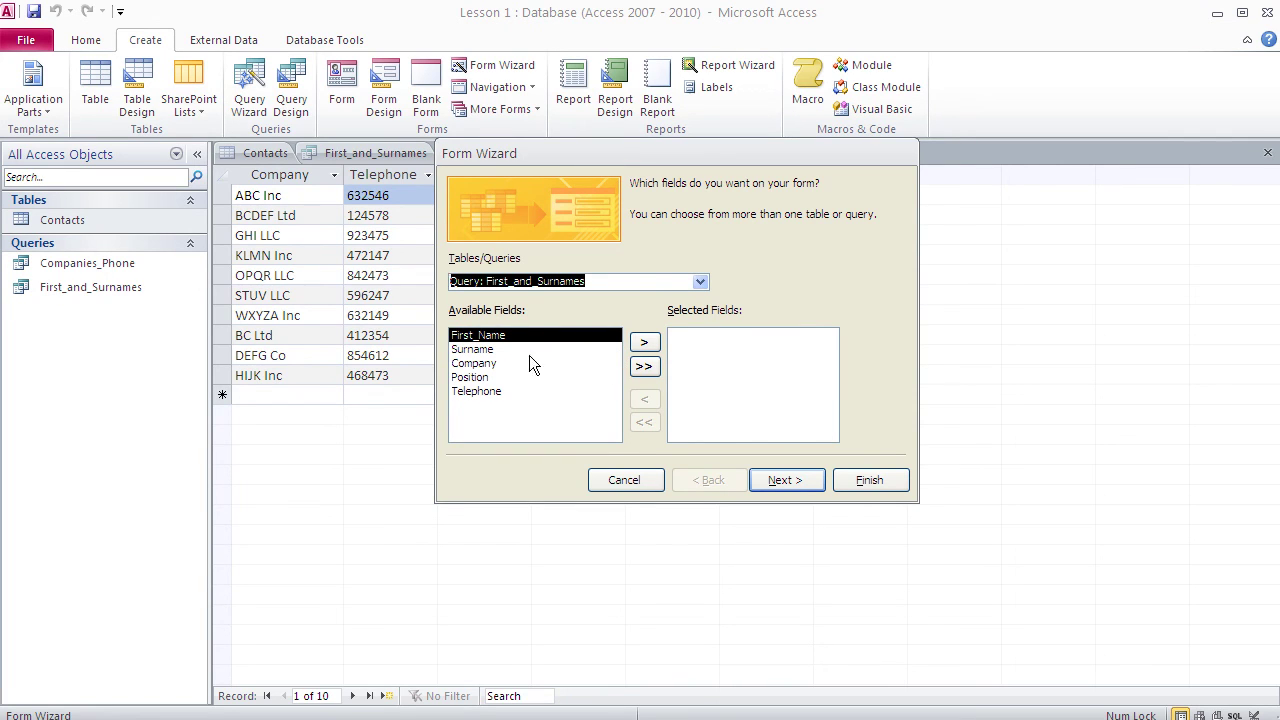
Select First_Name, Surname, Company, Position and Telephone for the form and continue to layout.
click(645, 368)
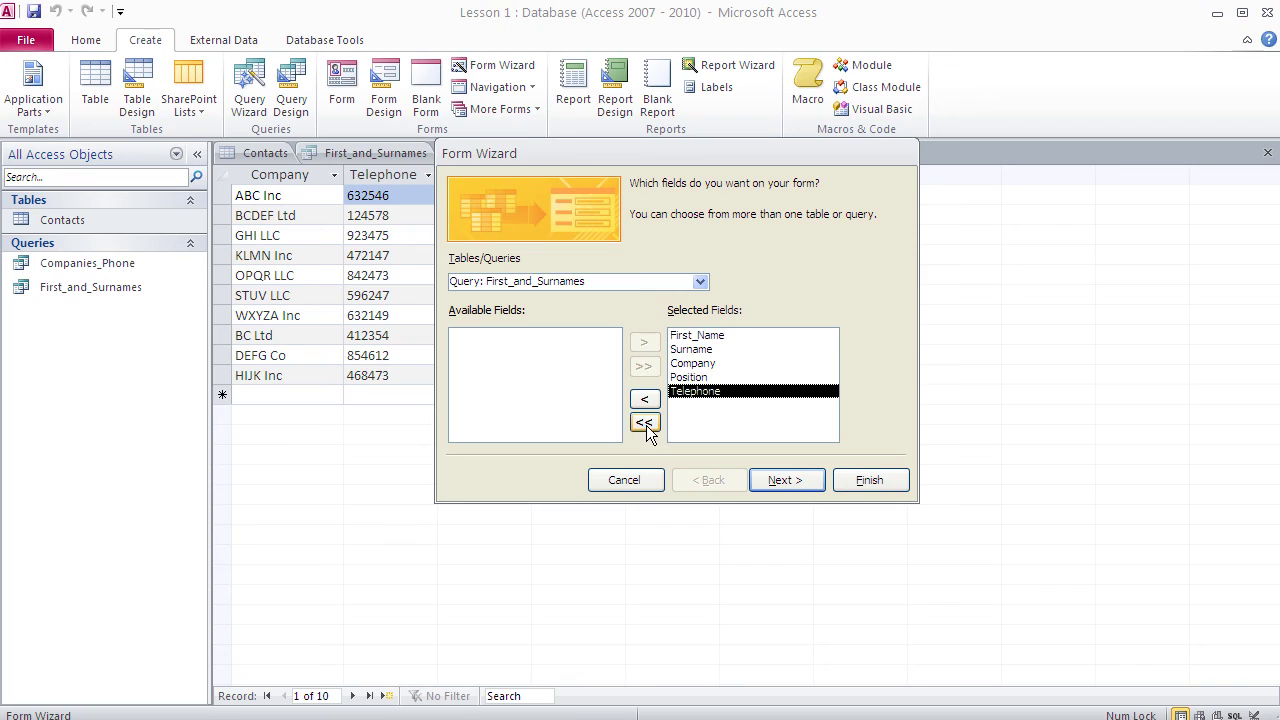
click(645, 423)
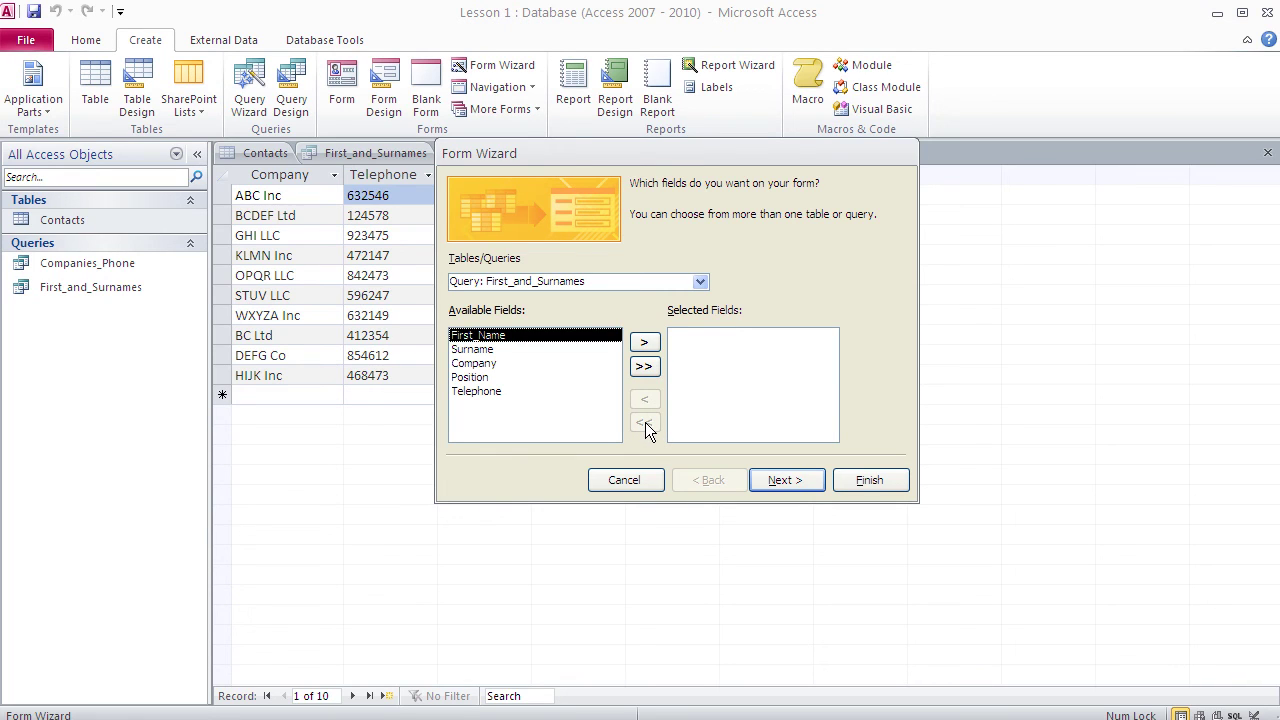
click(642, 342)
click(642, 342)
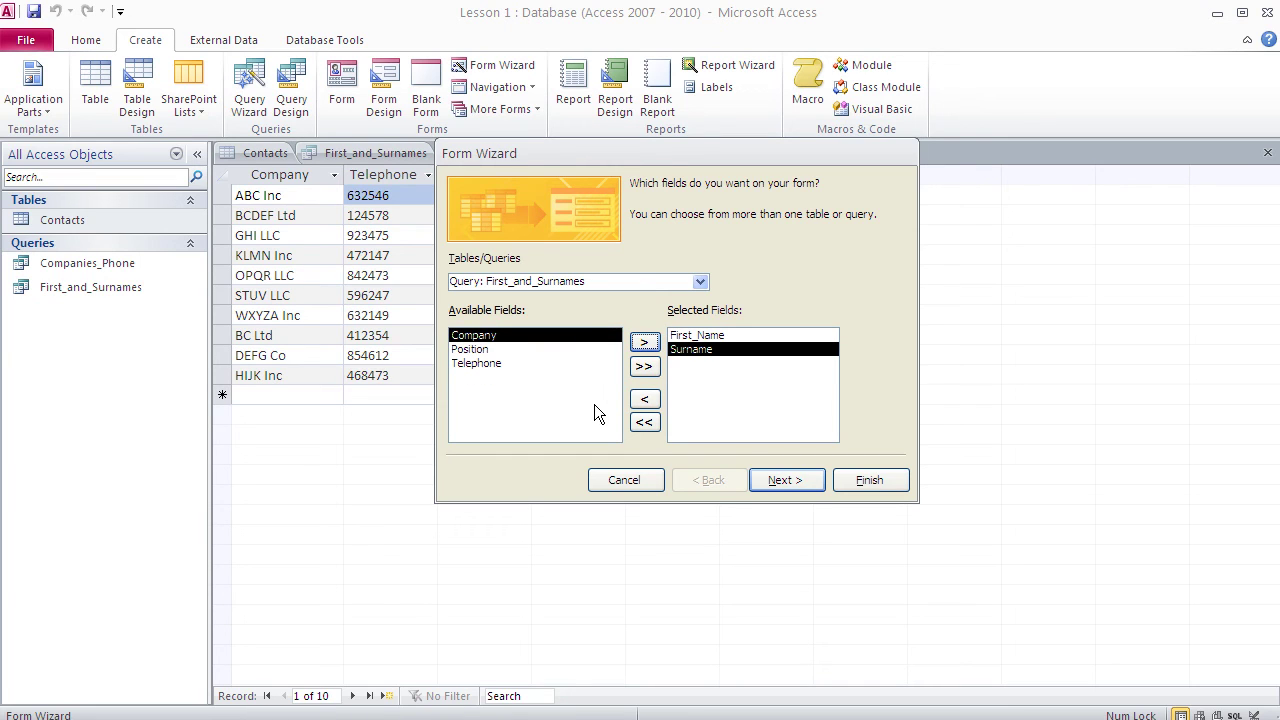
click(644, 342)
click(644, 342)
click(644, 342)
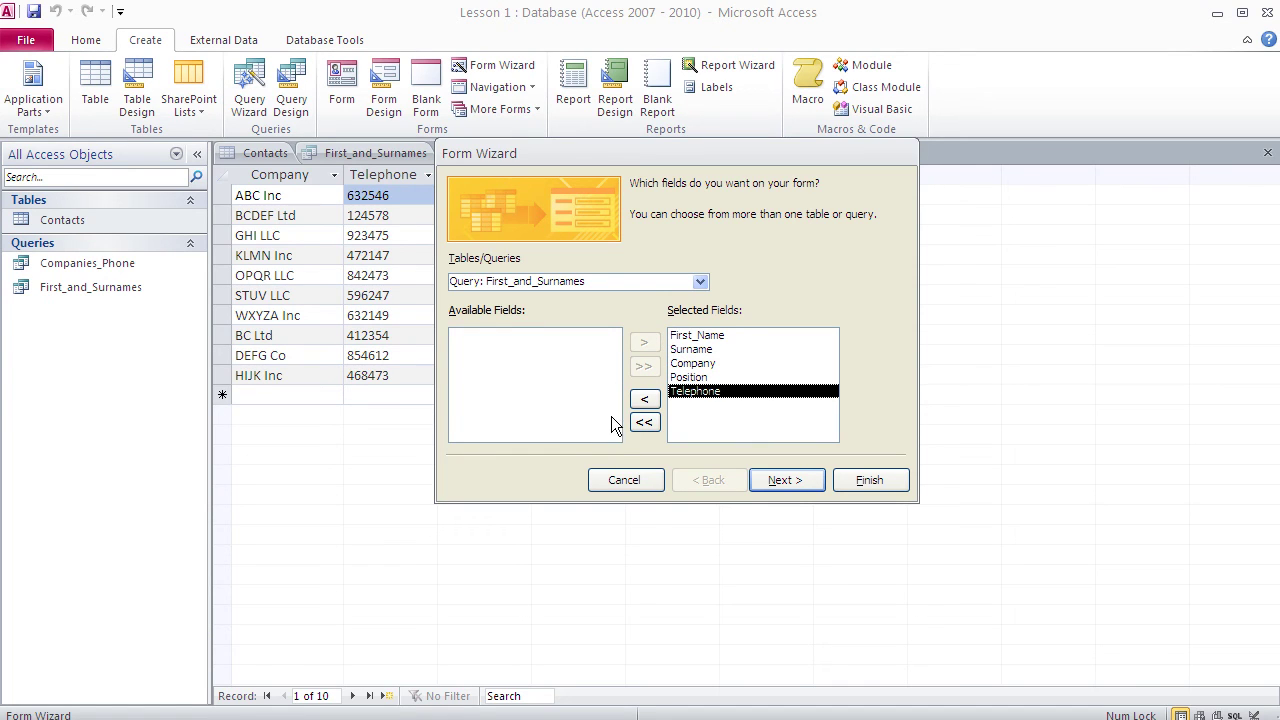
click(776, 482)
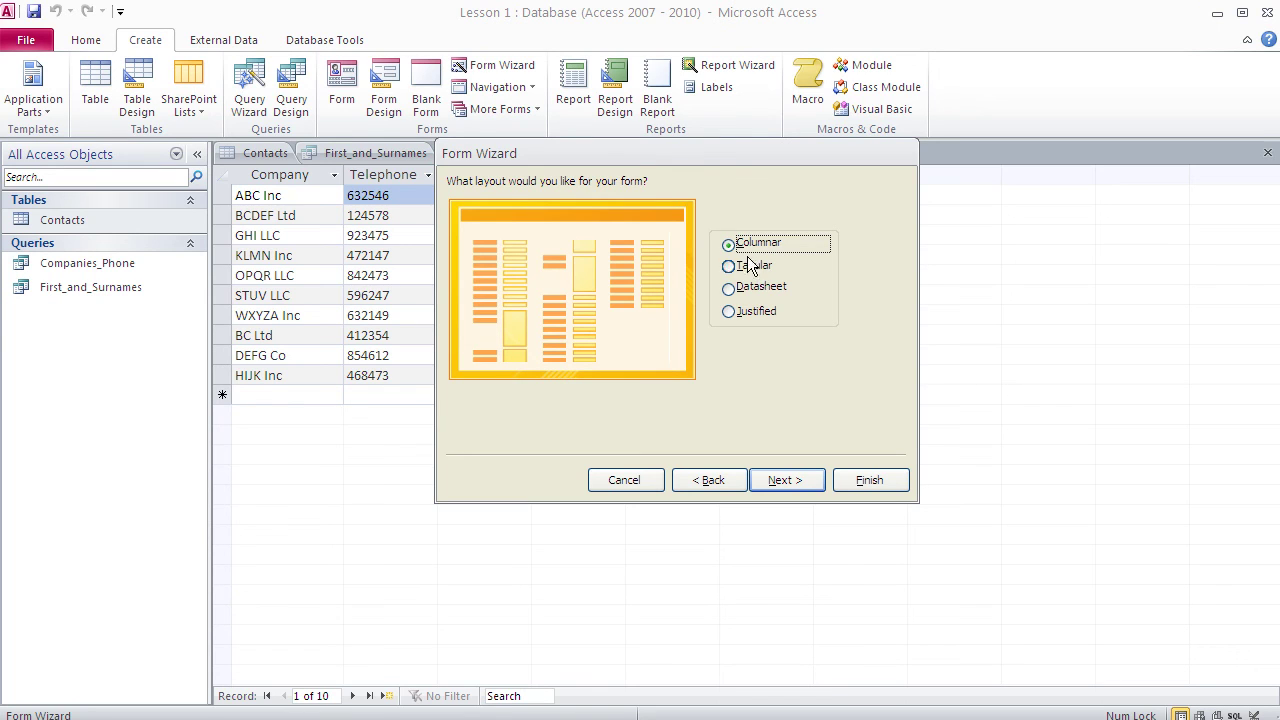
Keep the Columnar layout, title the form Form_All_Data, and finish it.
click(779, 484)
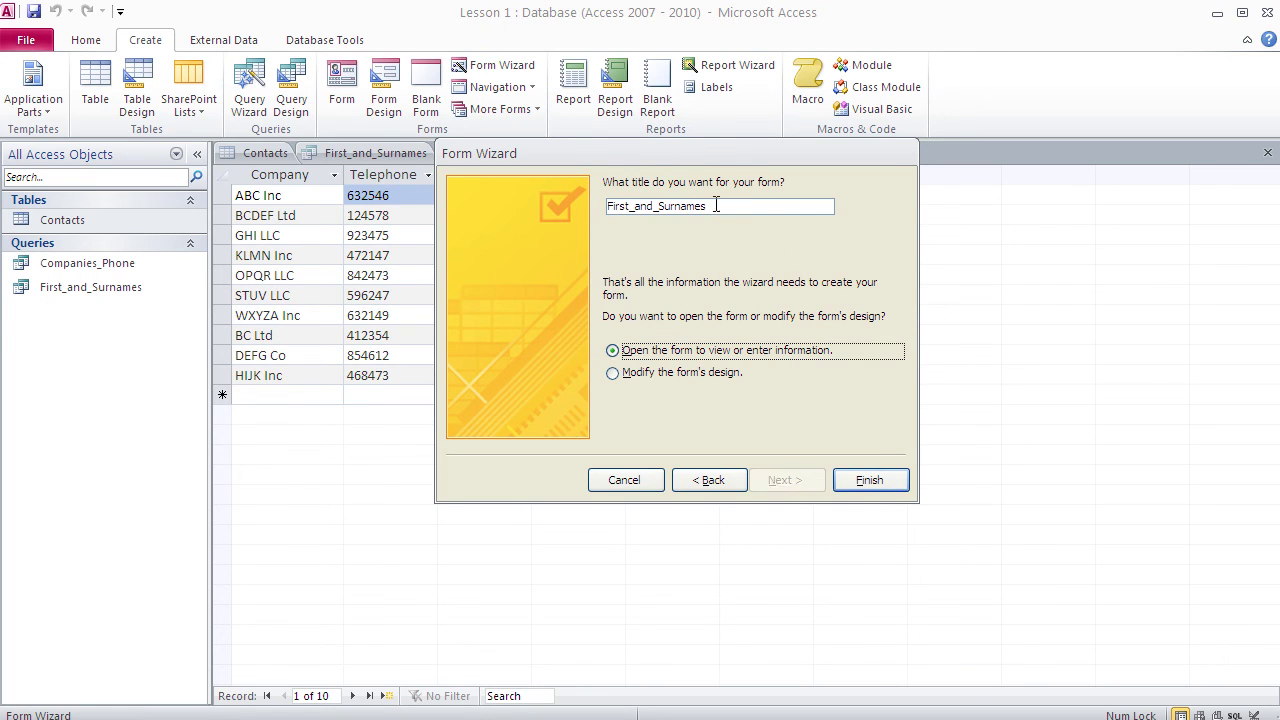
drag(719, 204, 601, 206)
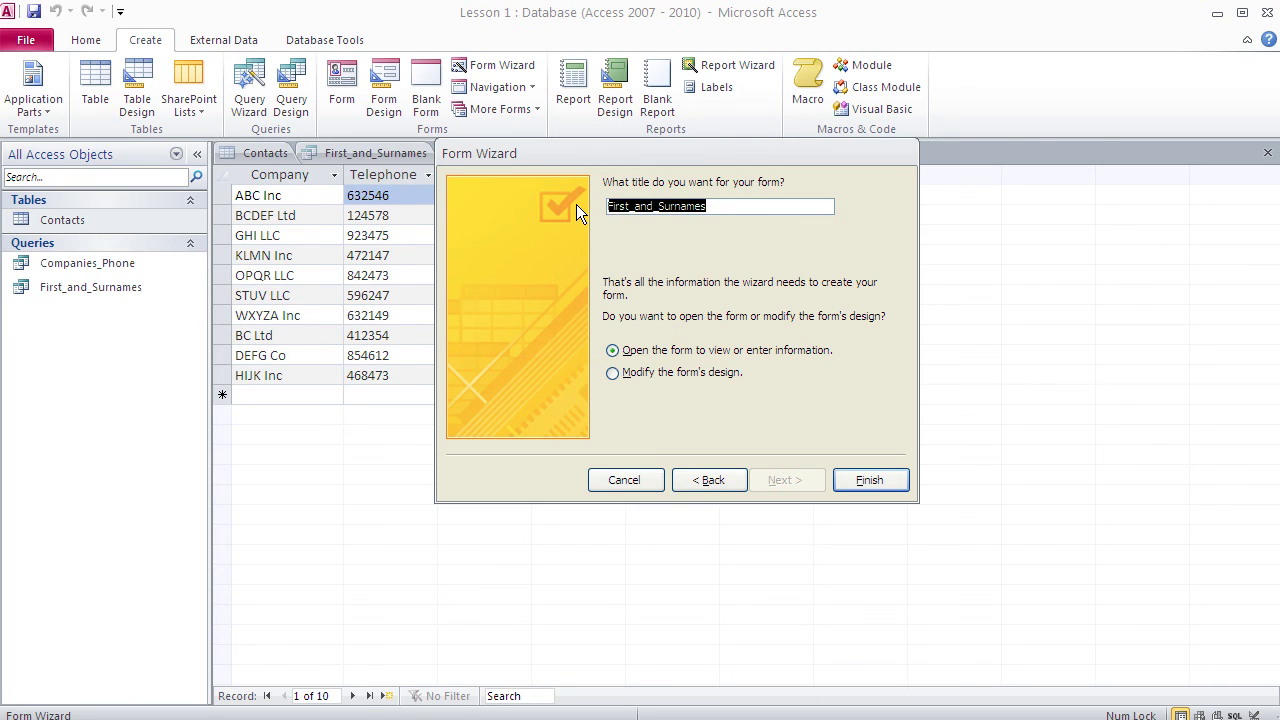
text(Form)
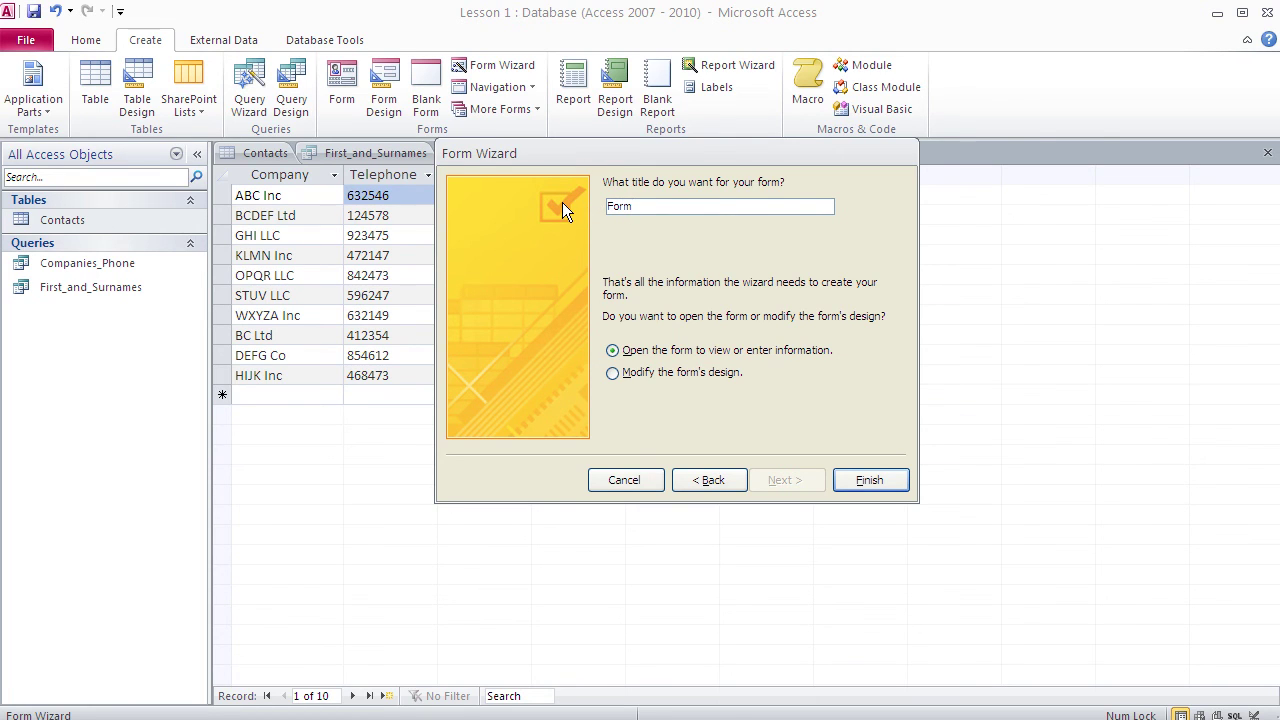
text( All)
key(BackSpace)
key(BackSpace)
key(BackSpace)
key(BackSpace)
key(BackSpace)
text(_All_Data)
click(866, 484)
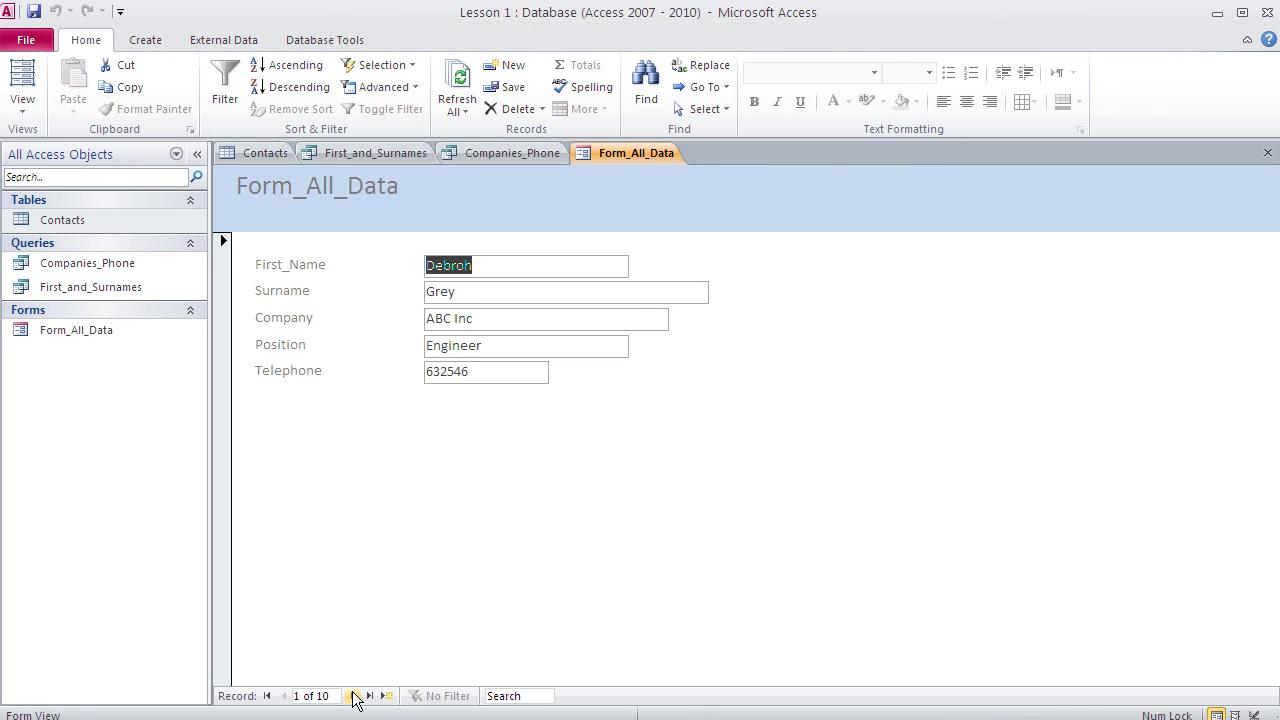
Advance Form_All_Data to record 3 of 10, the GHI LLC contact, then start another Form Wizard.
click(353, 696)
click(353, 696)
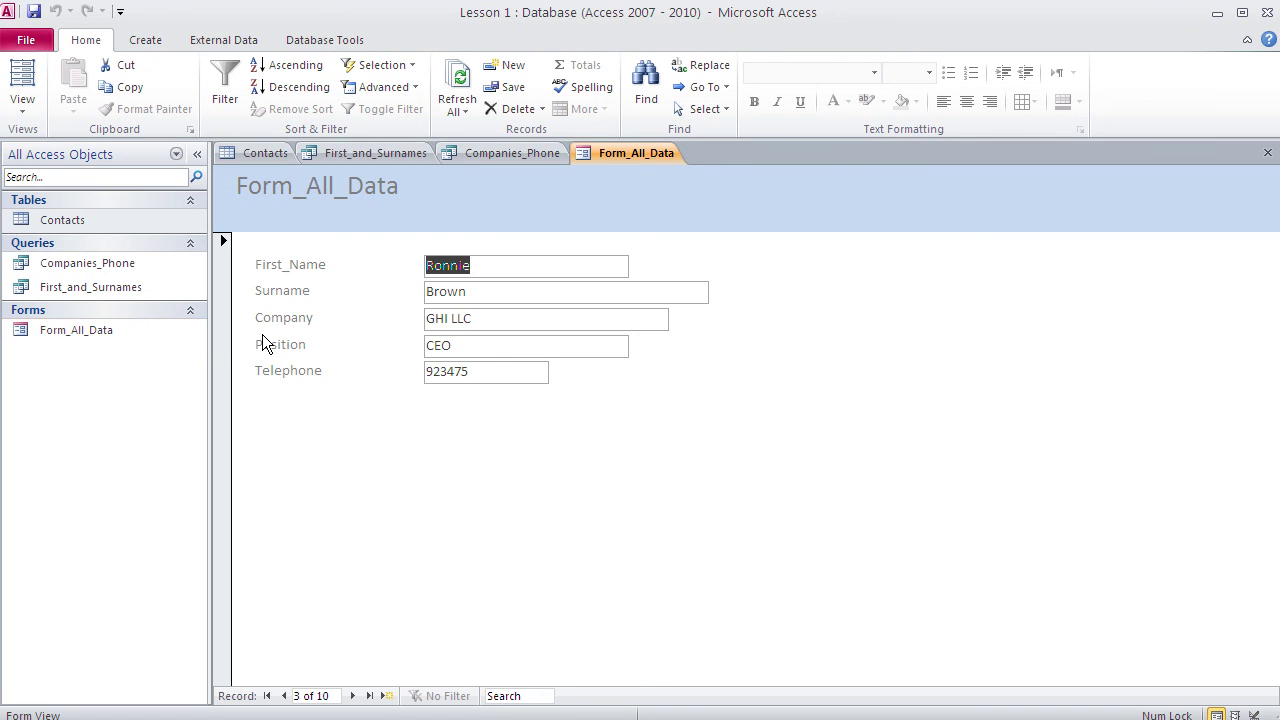
click(146, 48)
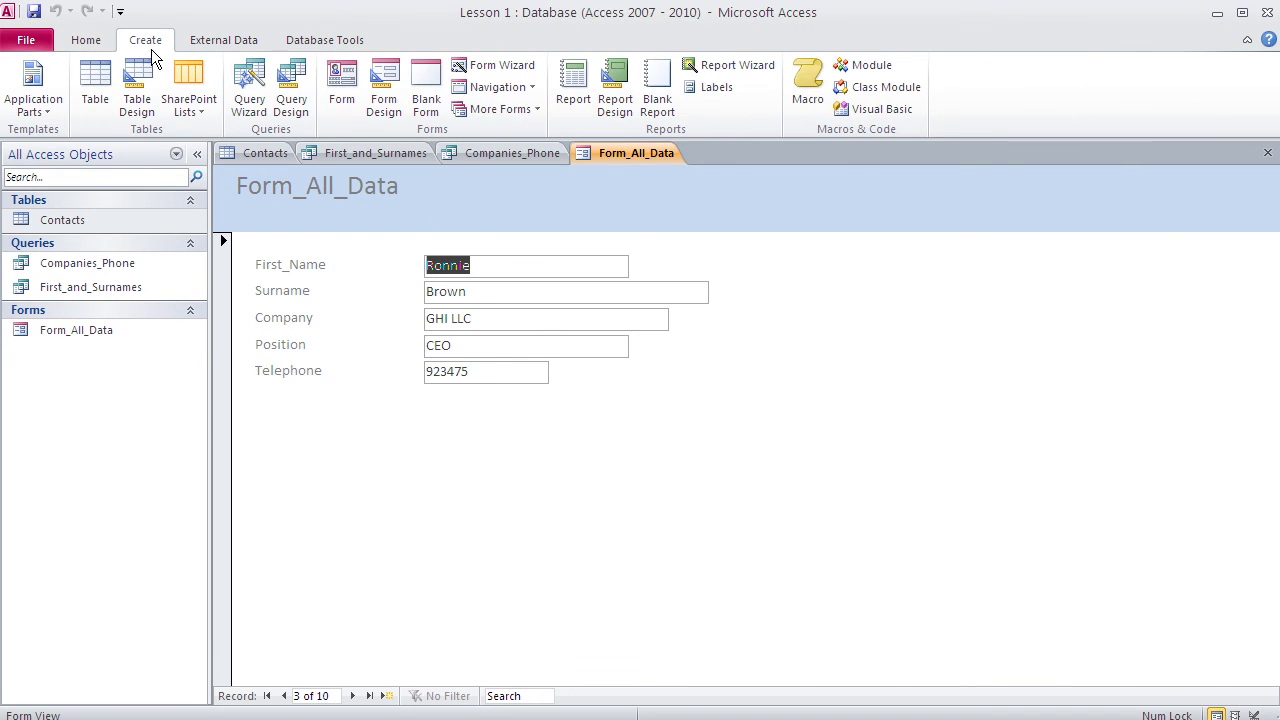
click(501, 64)
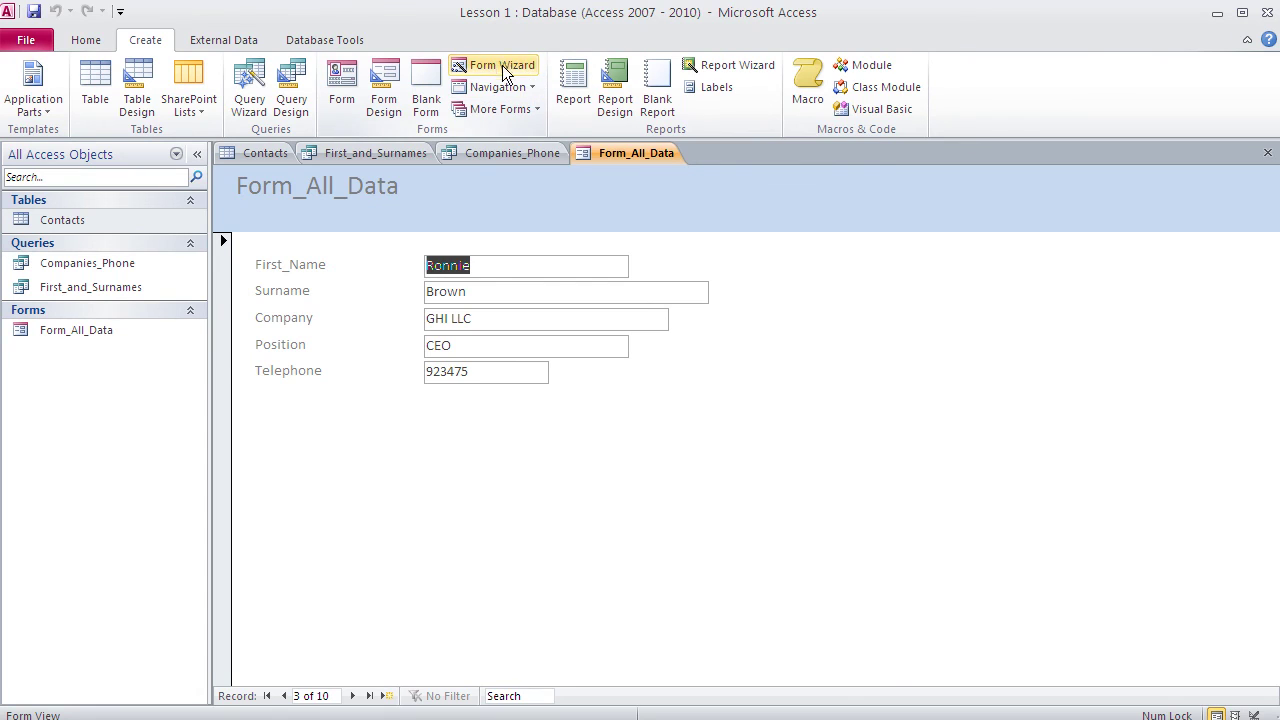
Base the new form on the Companies_Phone query with both Company and Telephone fields.
click(663, 263)
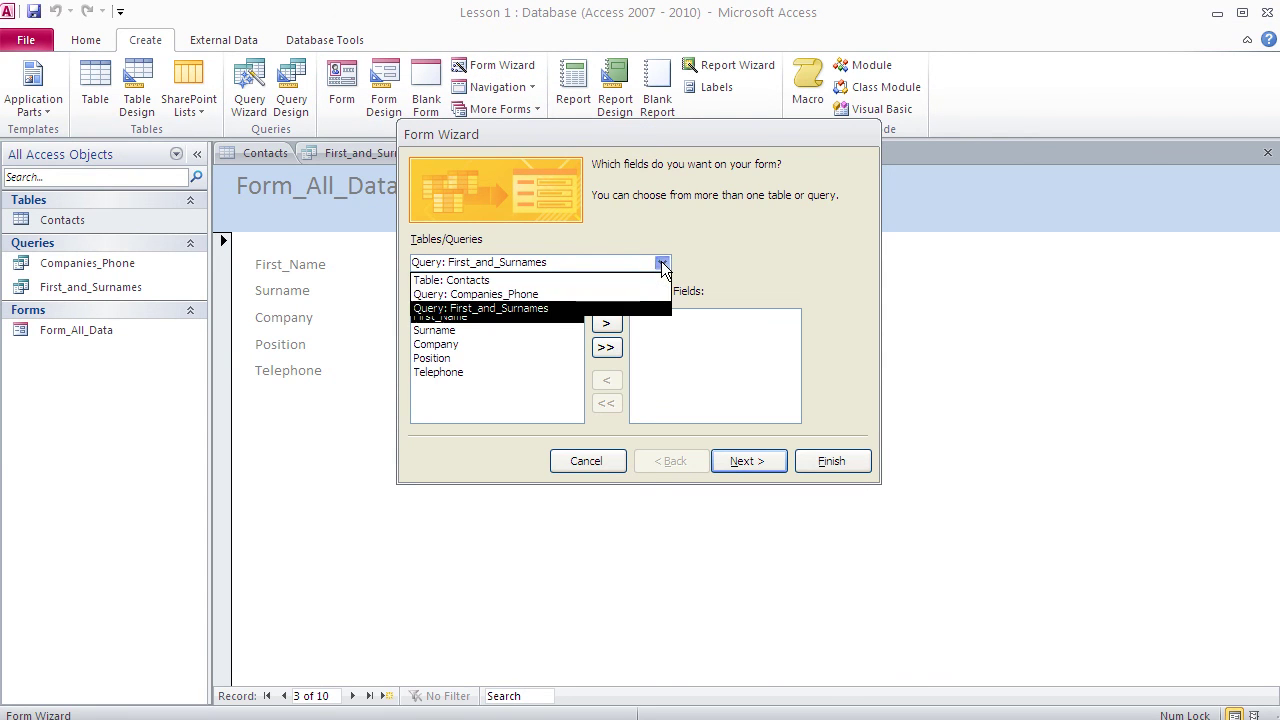
click(628, 290)
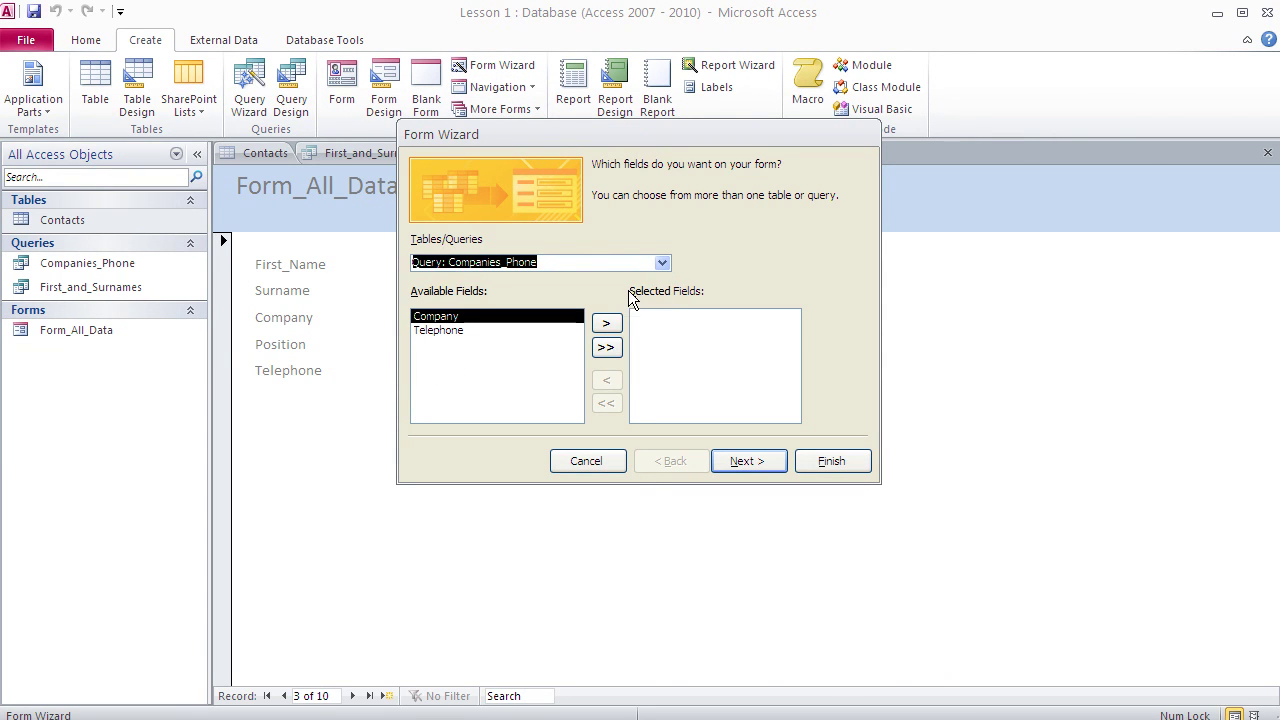
click(605, 347)
click(745, 460)
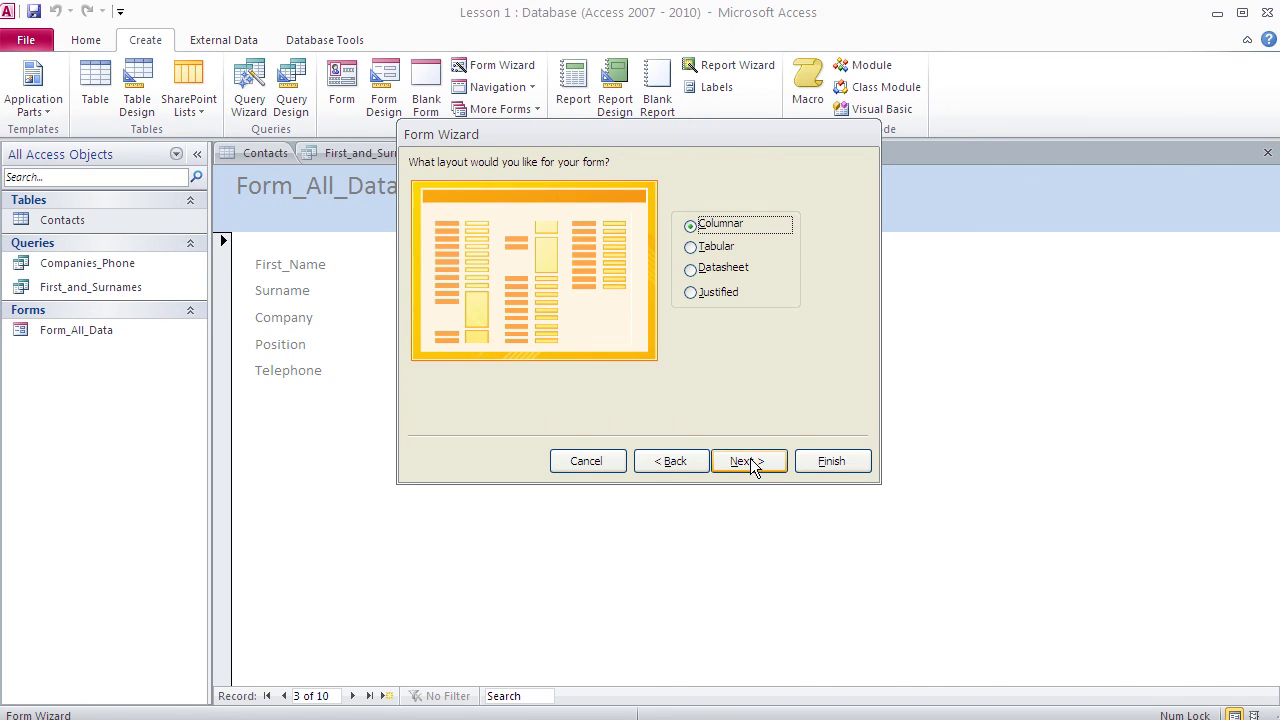
Choose a Tabular layout, title the form Form_Companies_Phone, and finish it.
click(716, 247)
click(754, 462)
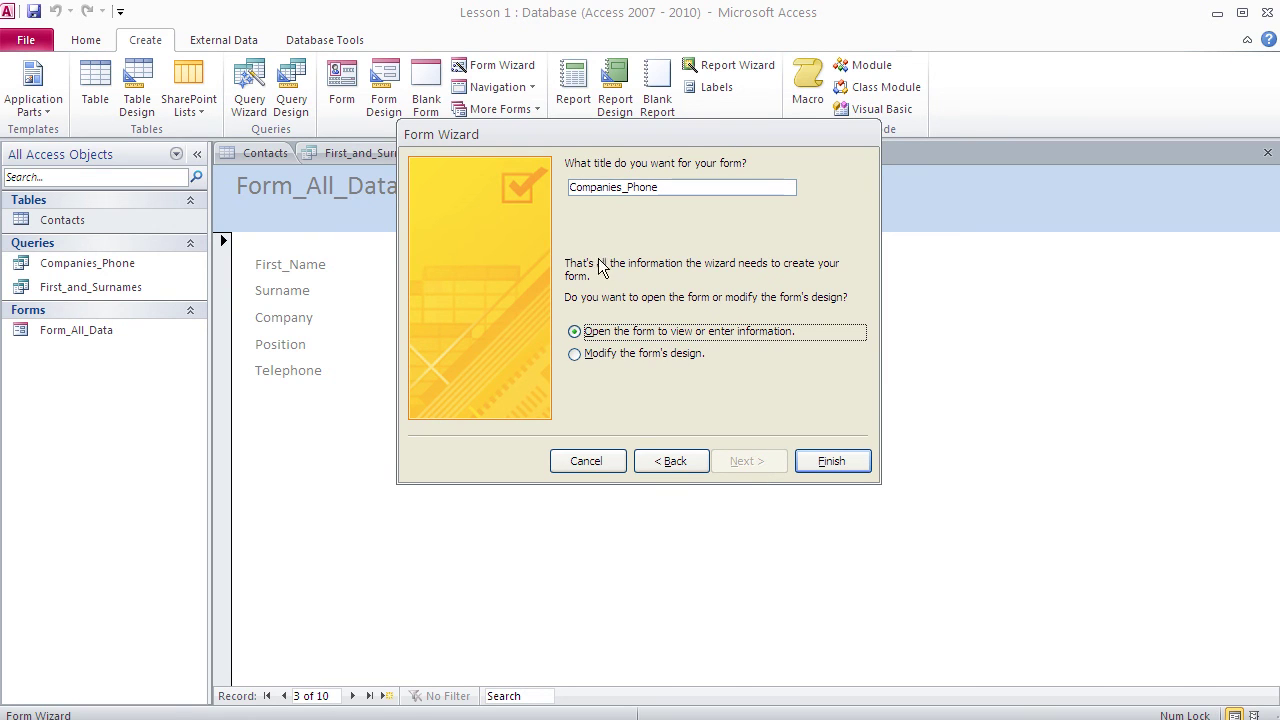
click(573, 190)
text(Form_)
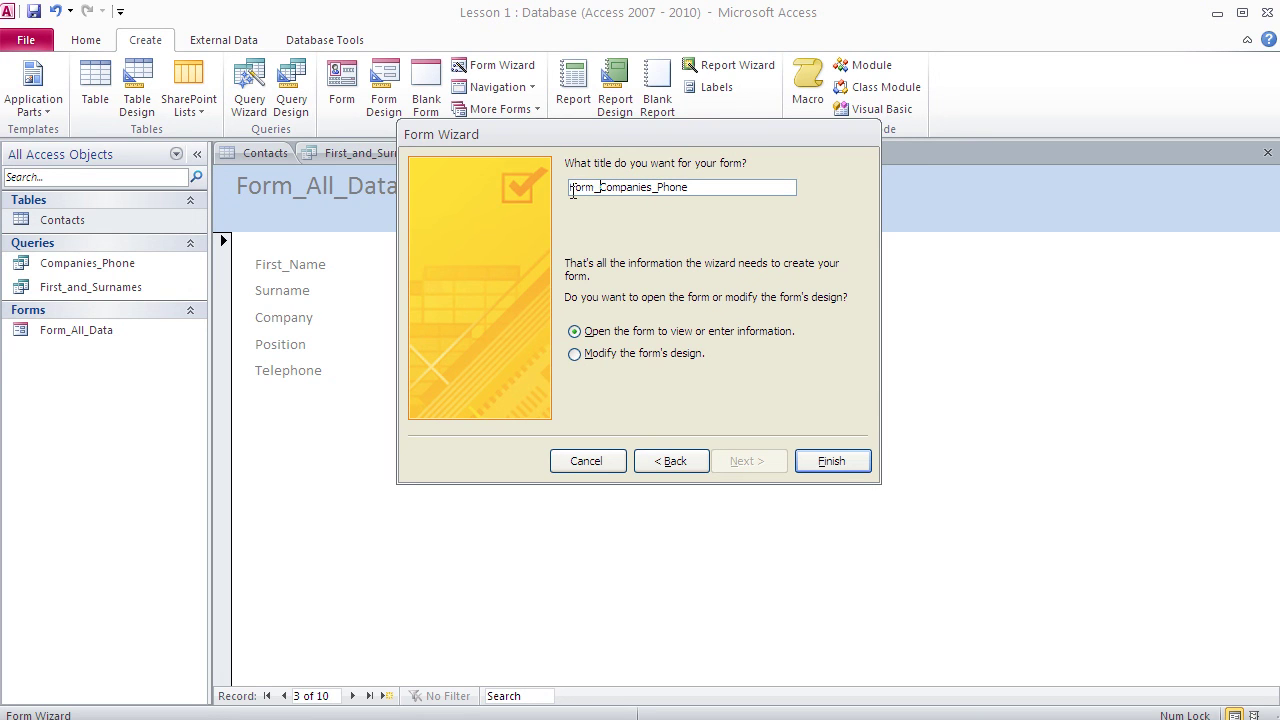
click(843, 464)
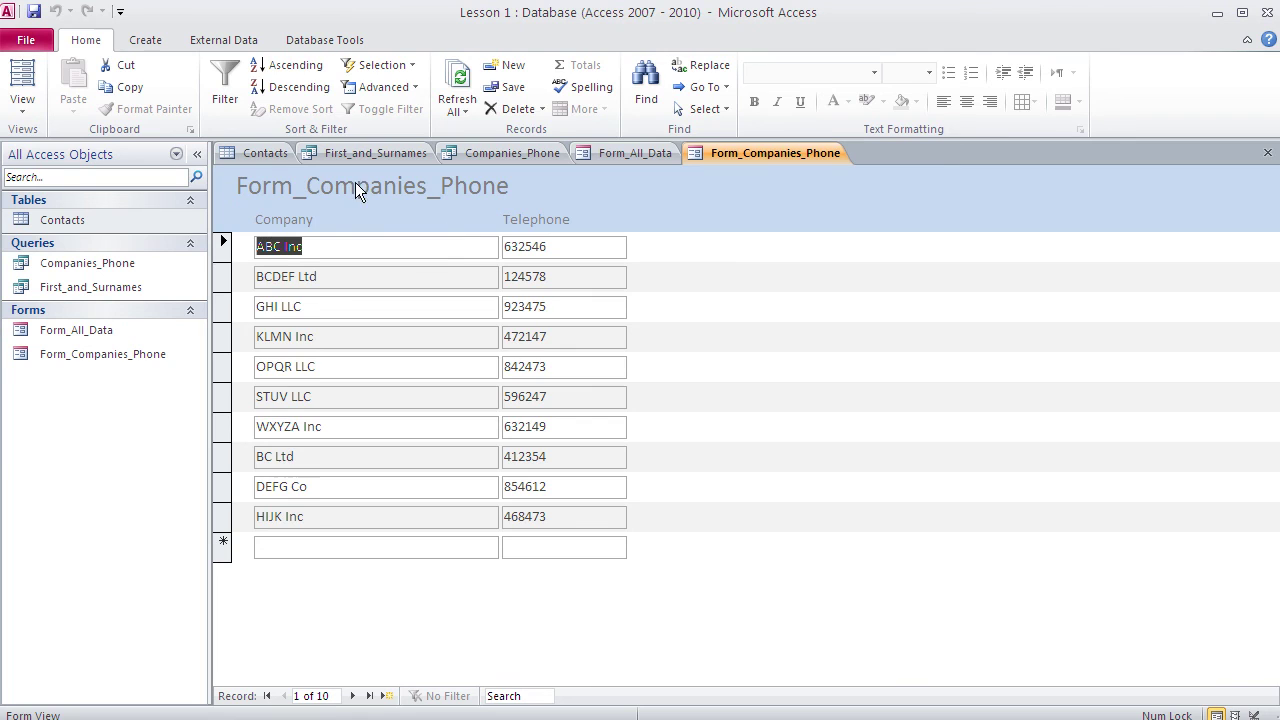
Switch among the Contacts, First_and_Surnames and form tabs, ending back on Form_All_Data.
click(260, 154)
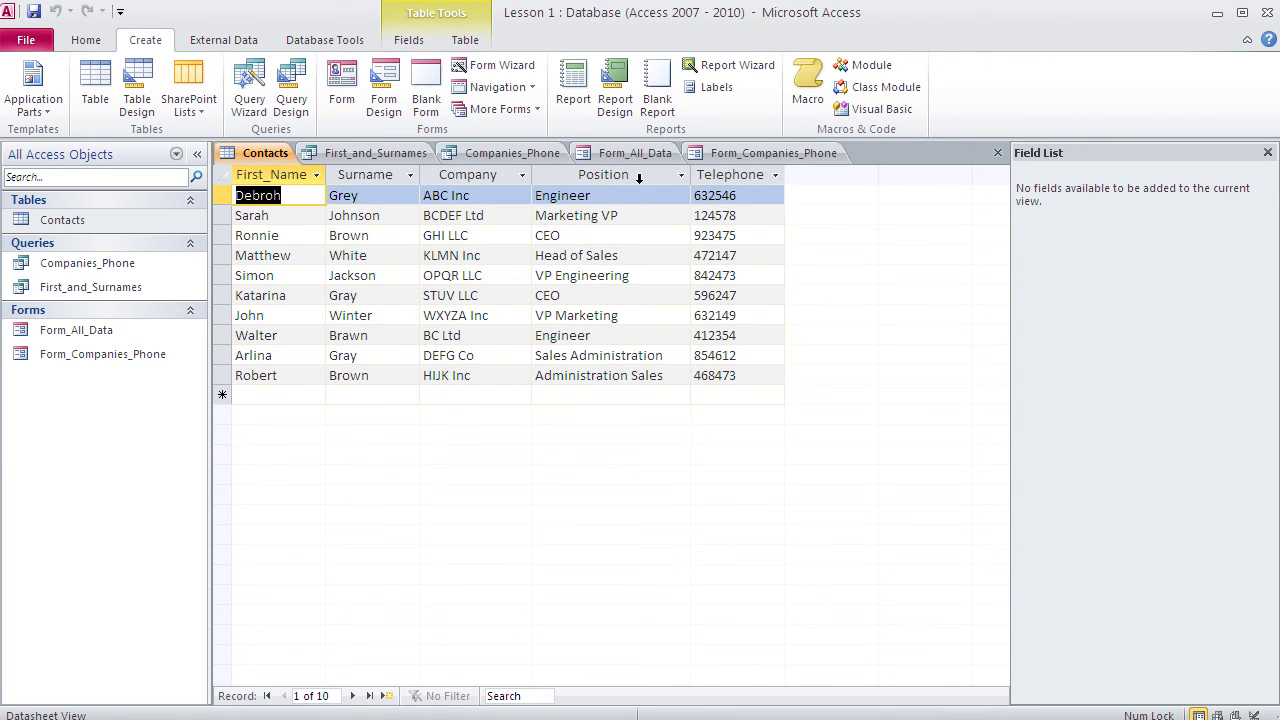
click(723, 152)
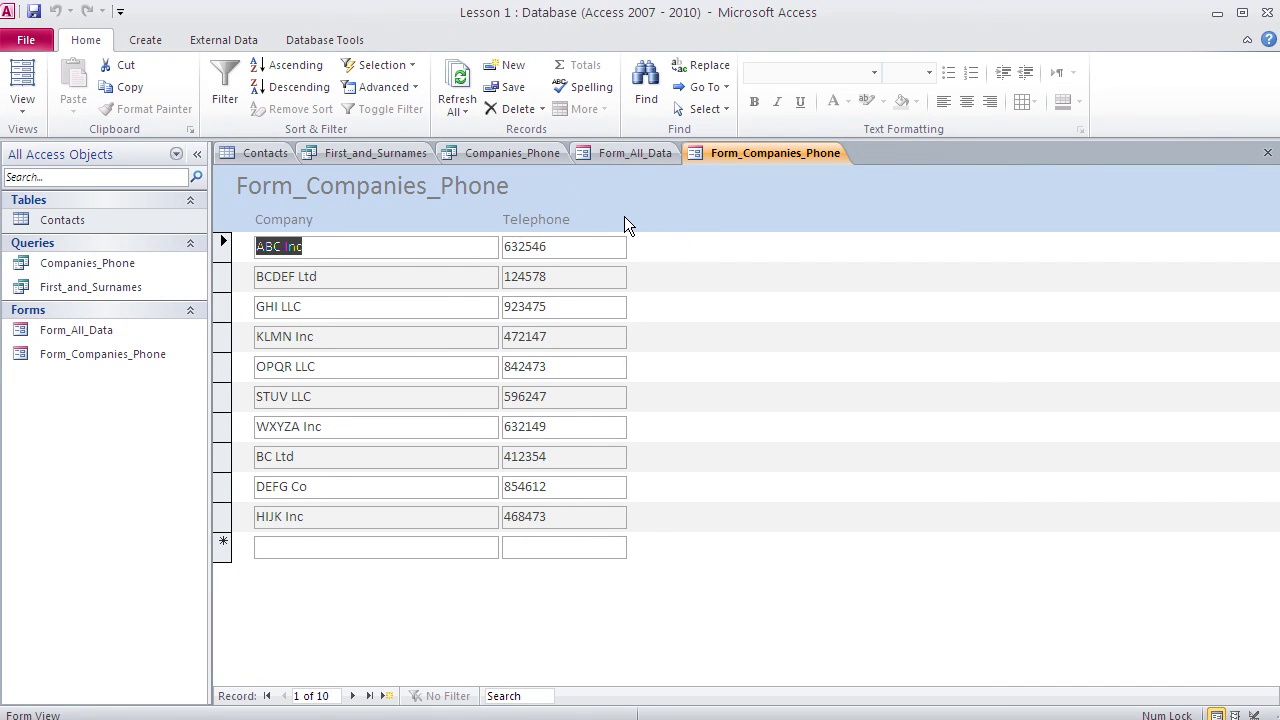
click(254, 150)
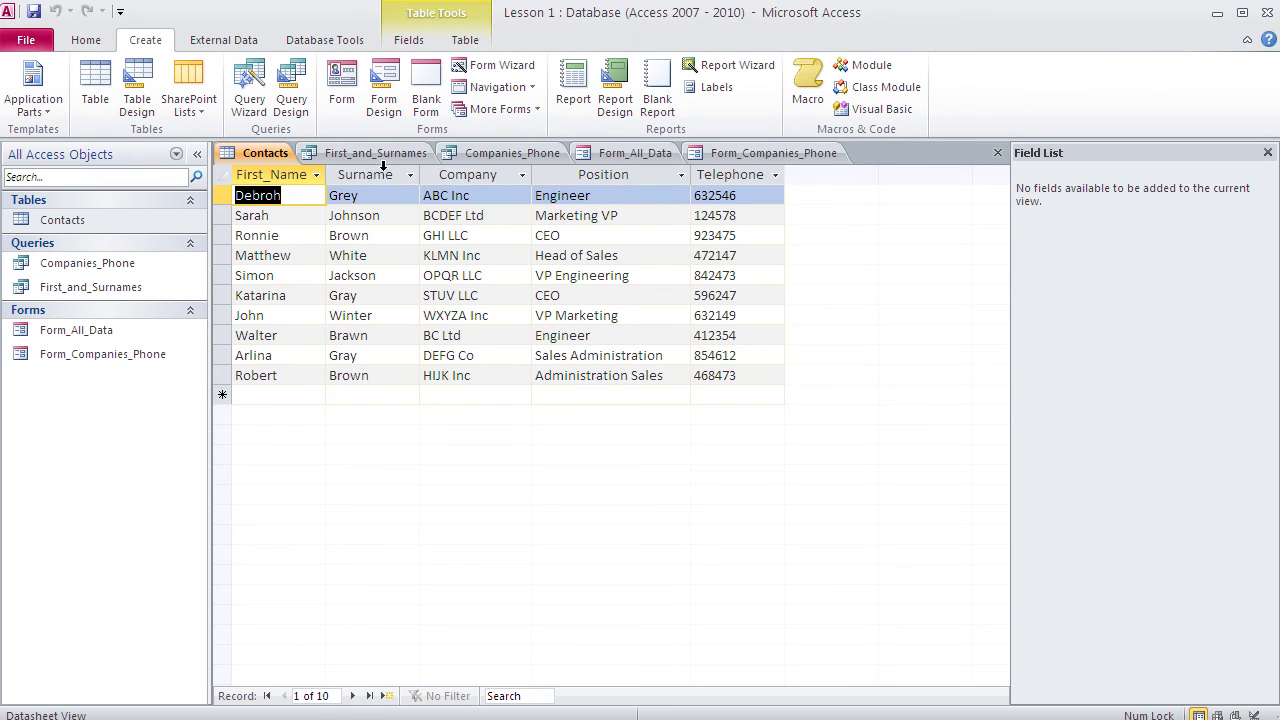
click(380, 155)
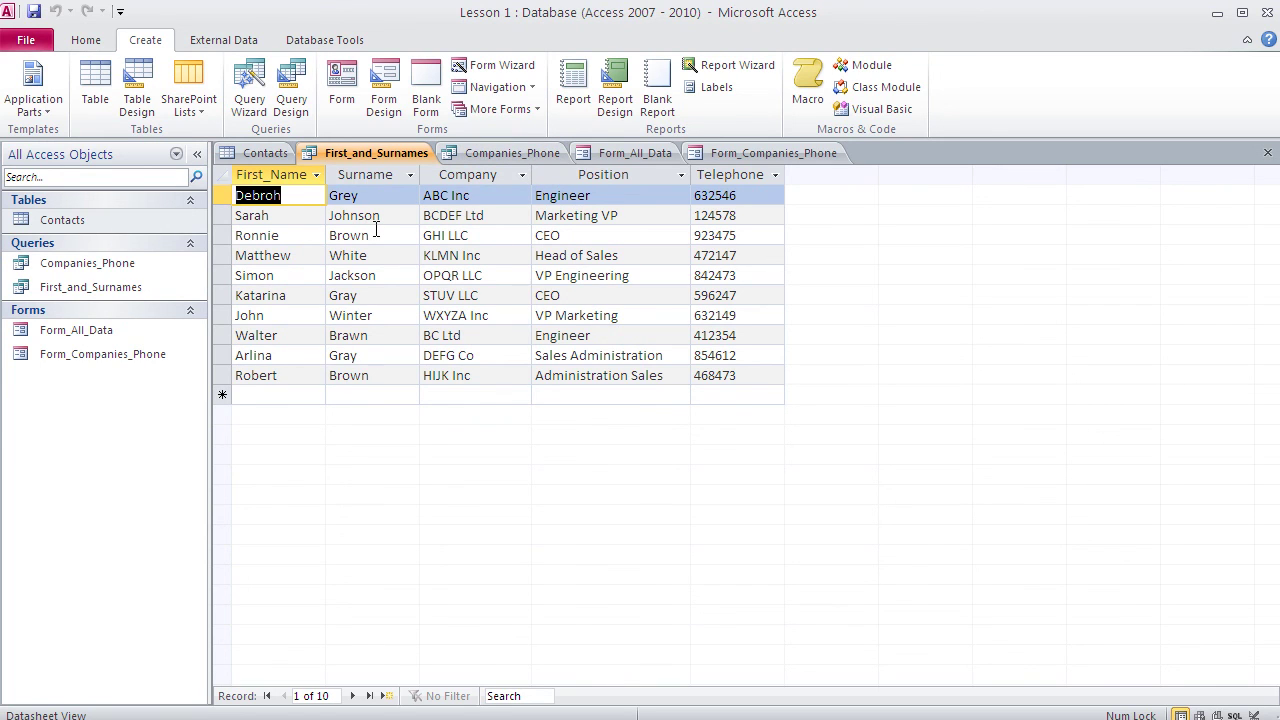
click(624, 155)
click(723, 155)
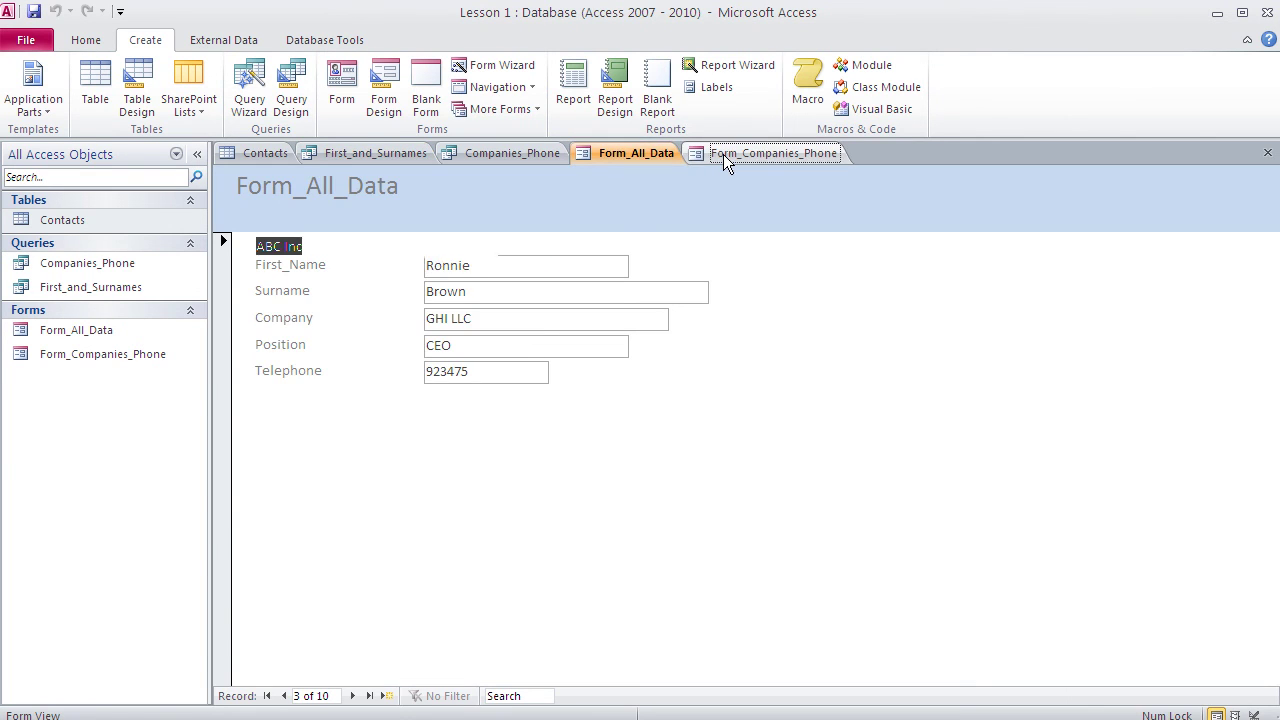
click(608, 153)
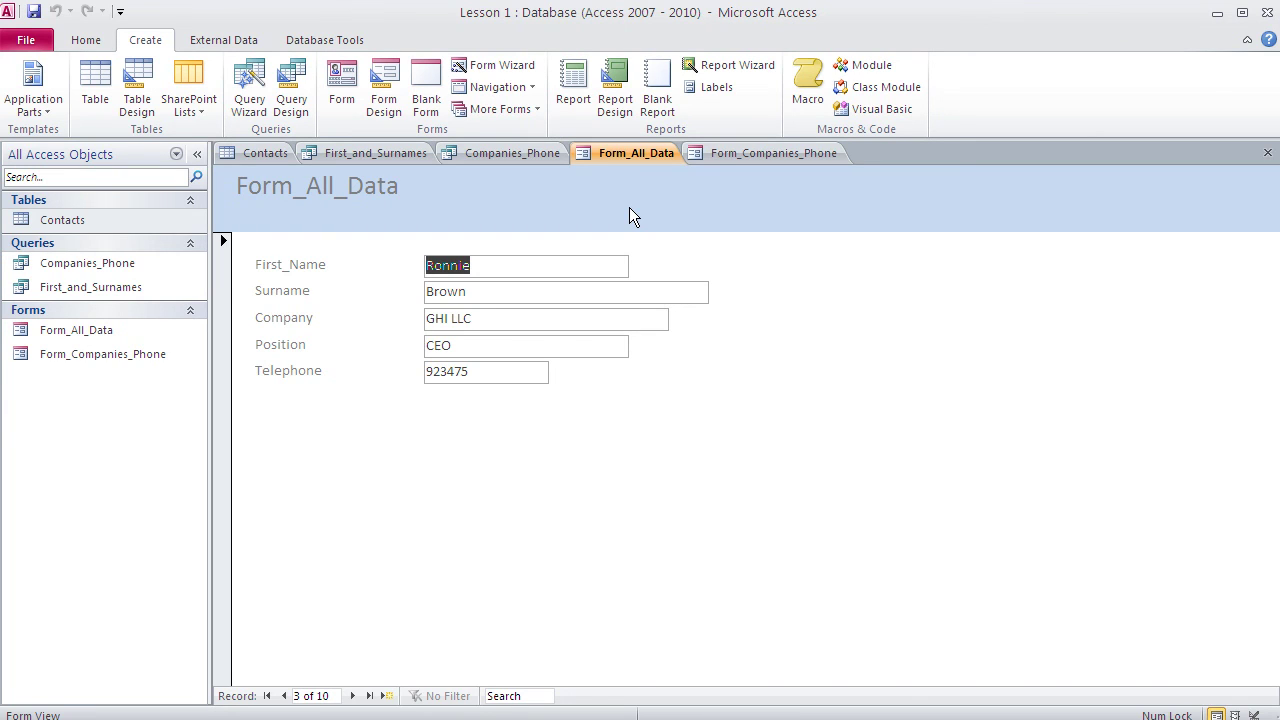
Start a Report Wizard report on the Companies_Phone query with both Company and Telephone fields.
click(712, 65)
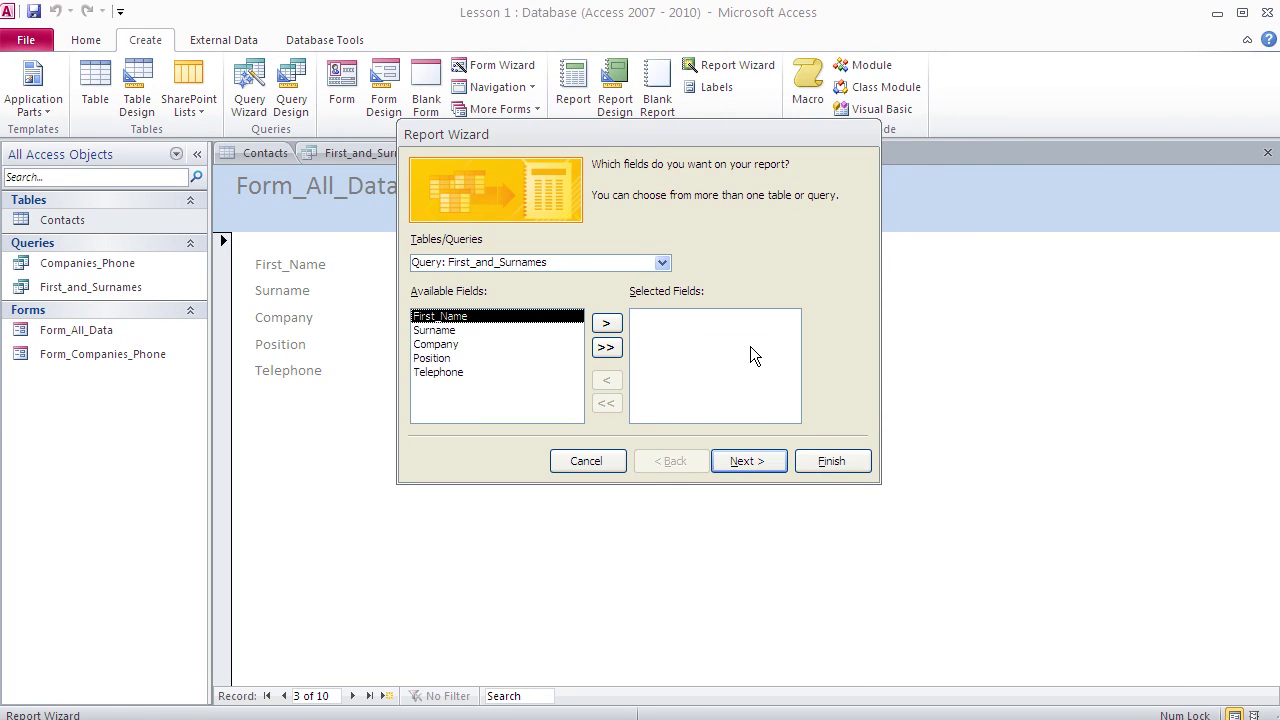
click(662, 262)
click(620, 294)
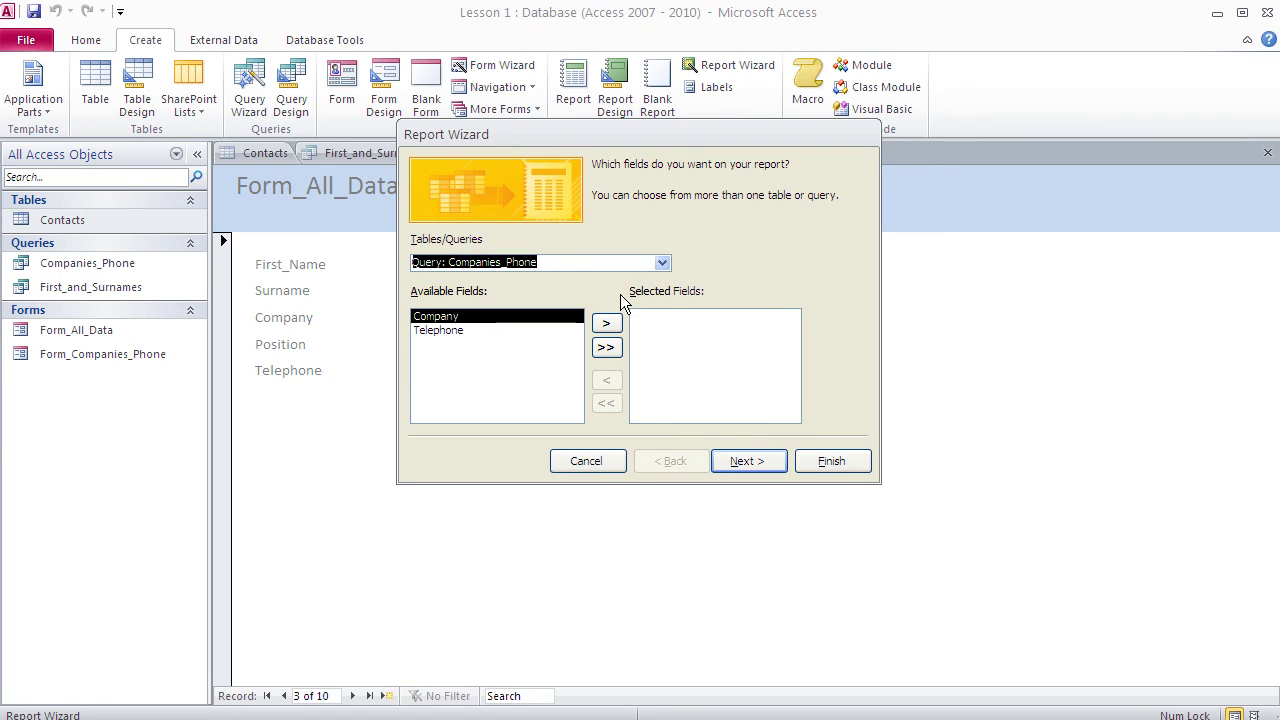
click(606, 347)
click(757, 468)
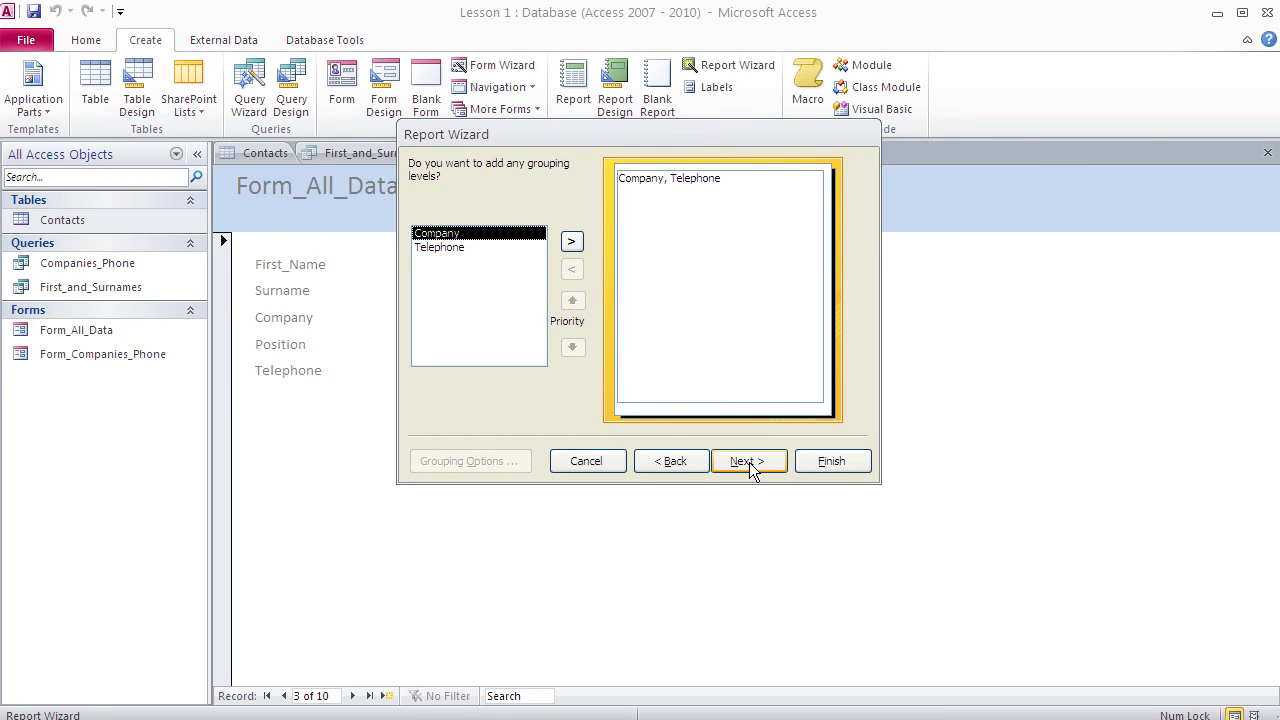
Skip grouping and sort the report records by Company.
click(753, 467)
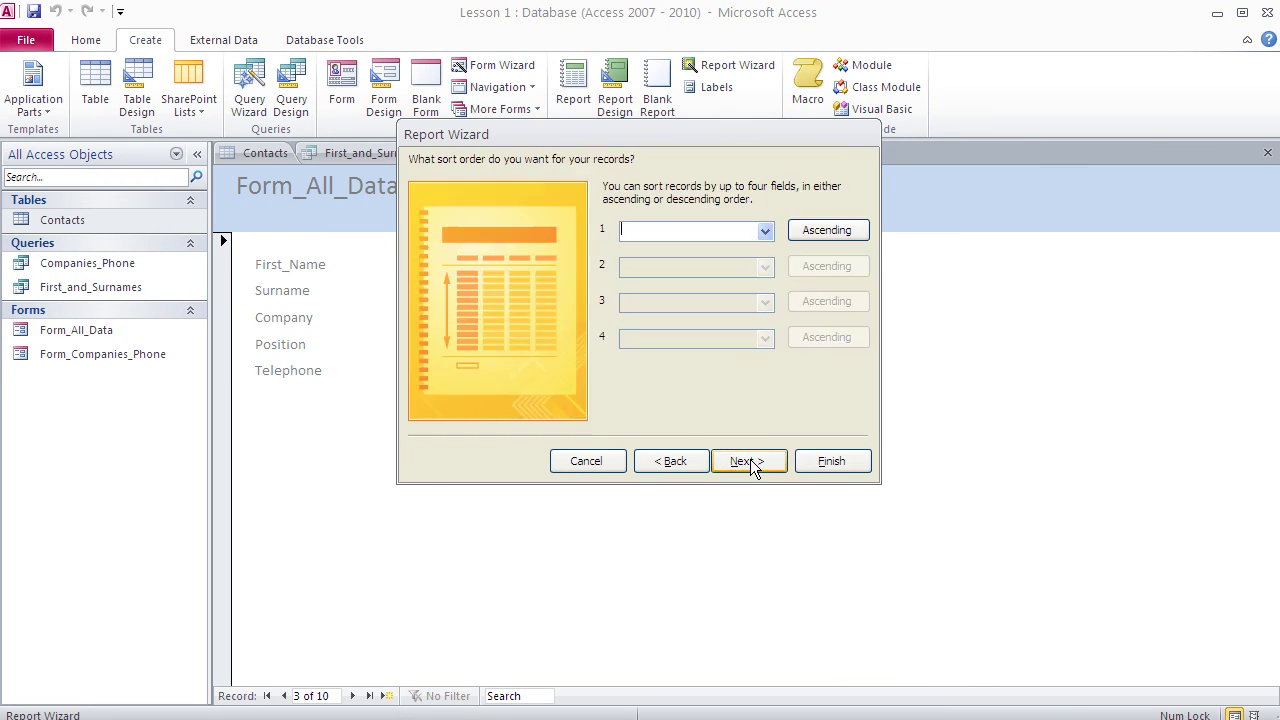
click(765, 231)
click(749, 264)
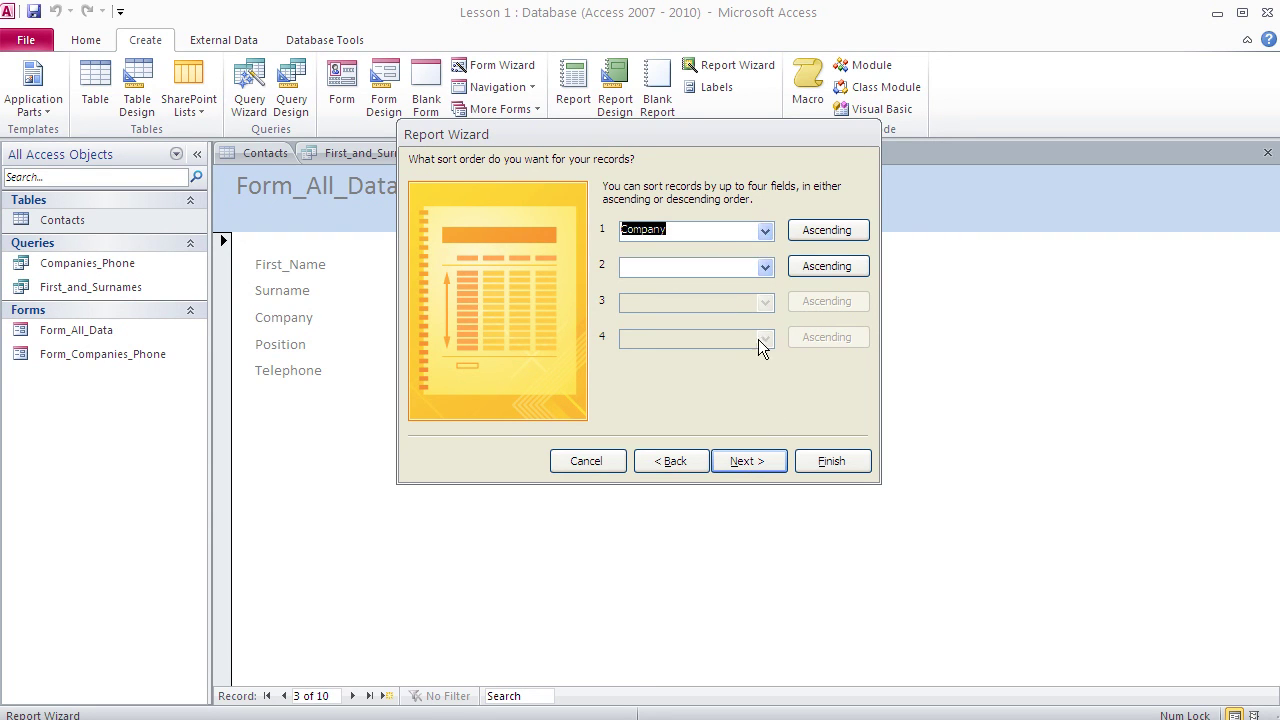
click(766, 462)
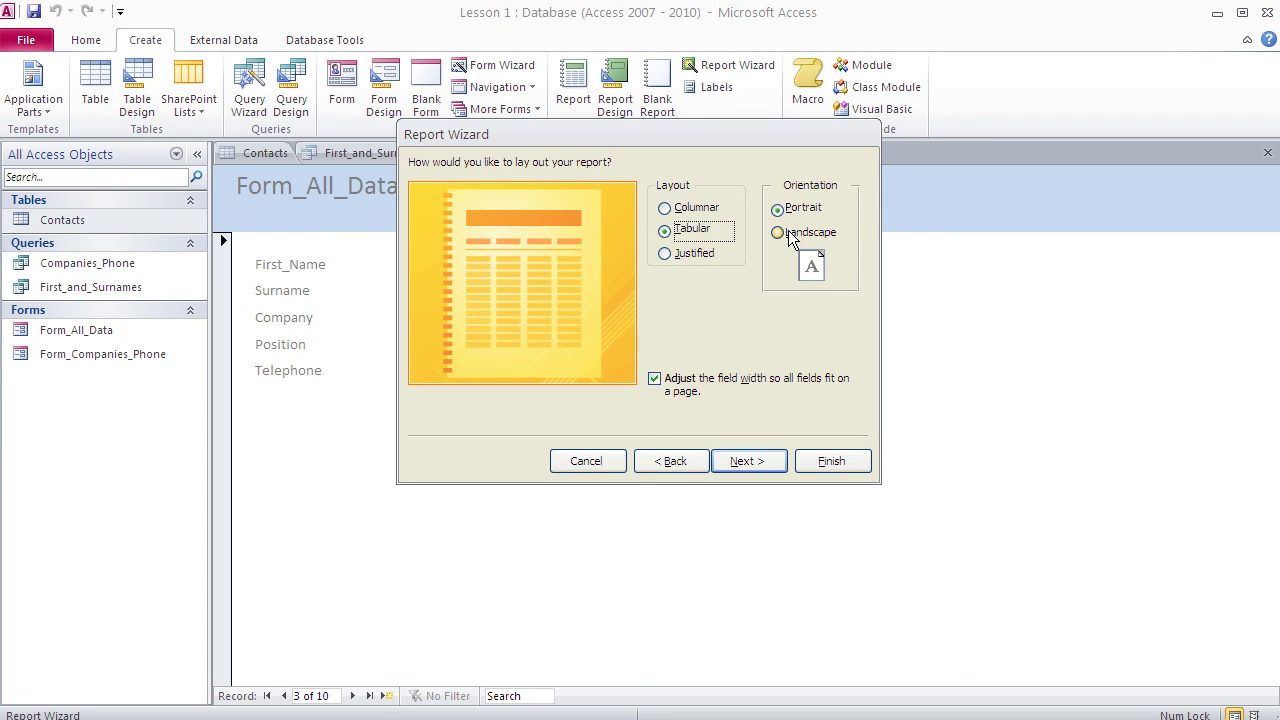
Keep a tabular portrait layout, title it Report_Companies_Phone, and finish to preview.
click(779, 233)
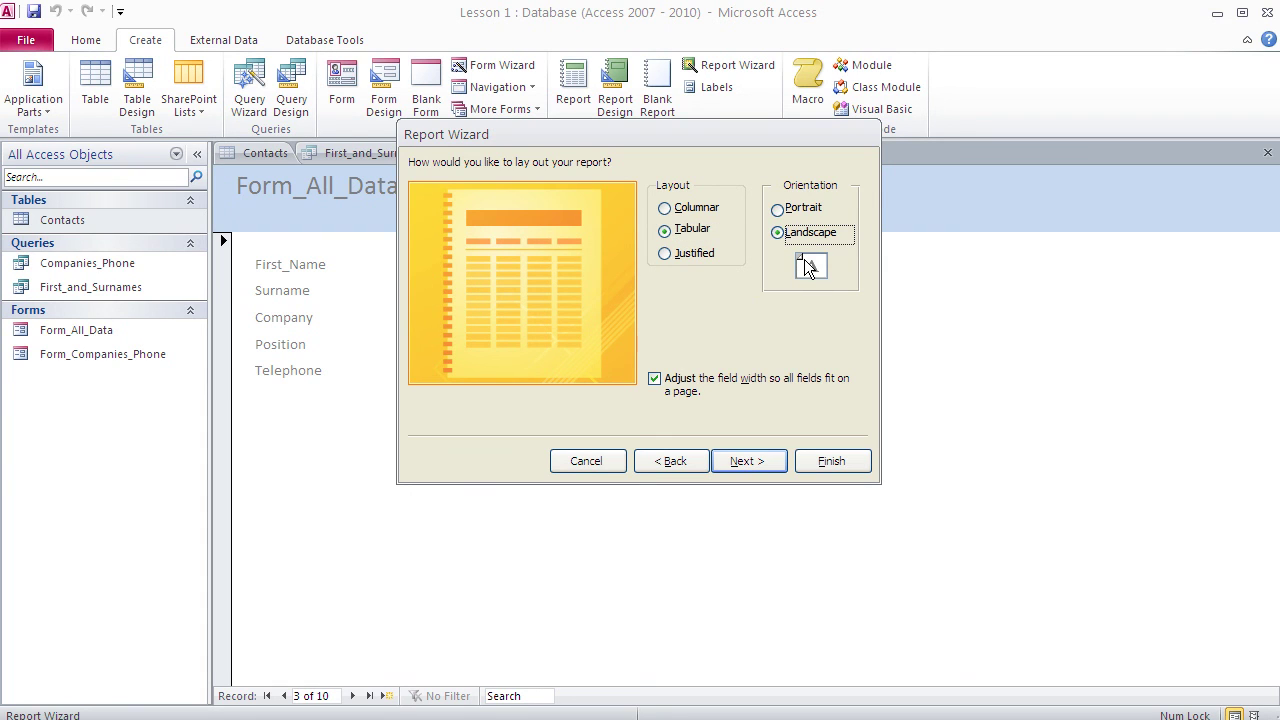
click(804, 210)
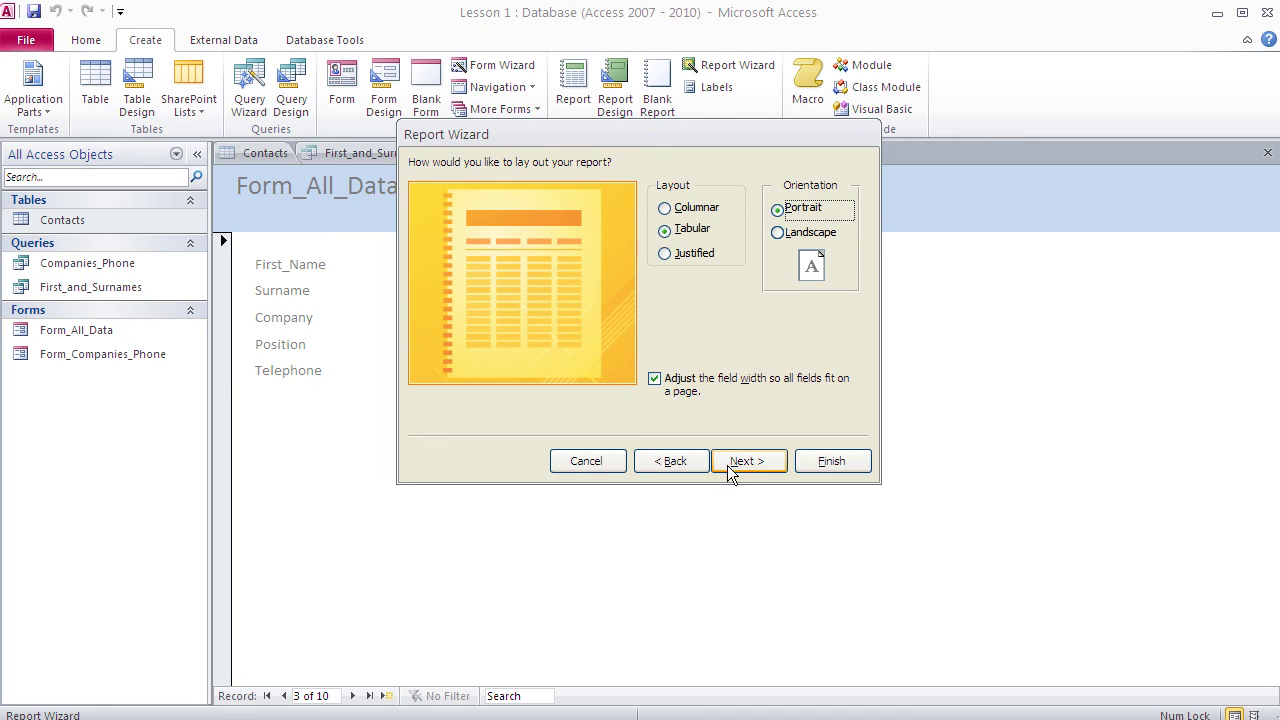
click(749, 462)
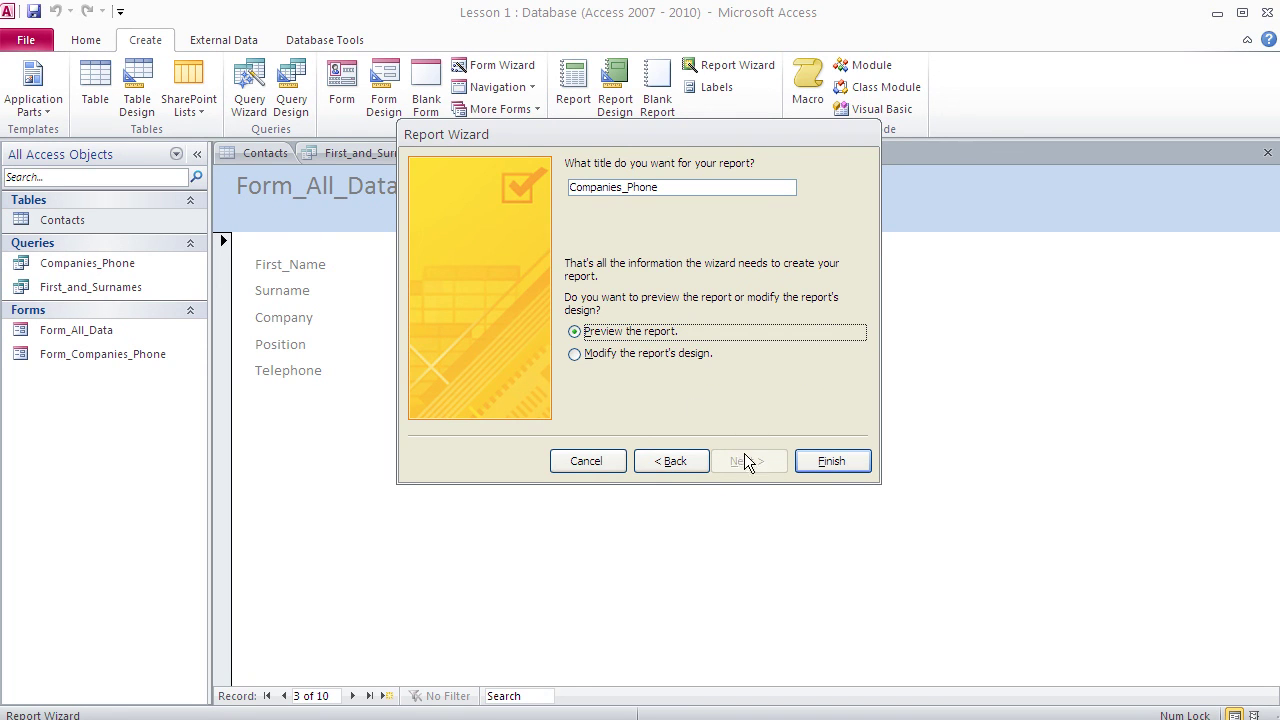
click(569, 187)
text(Report_)
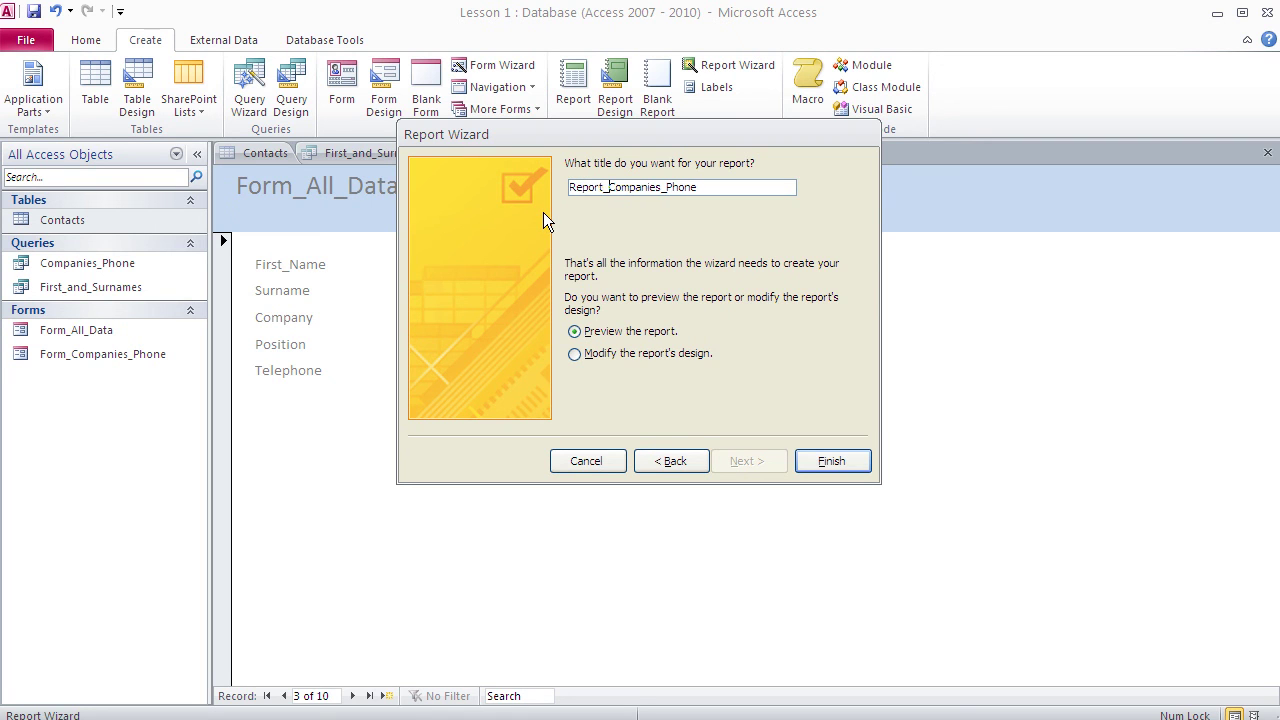
click(826, 462)
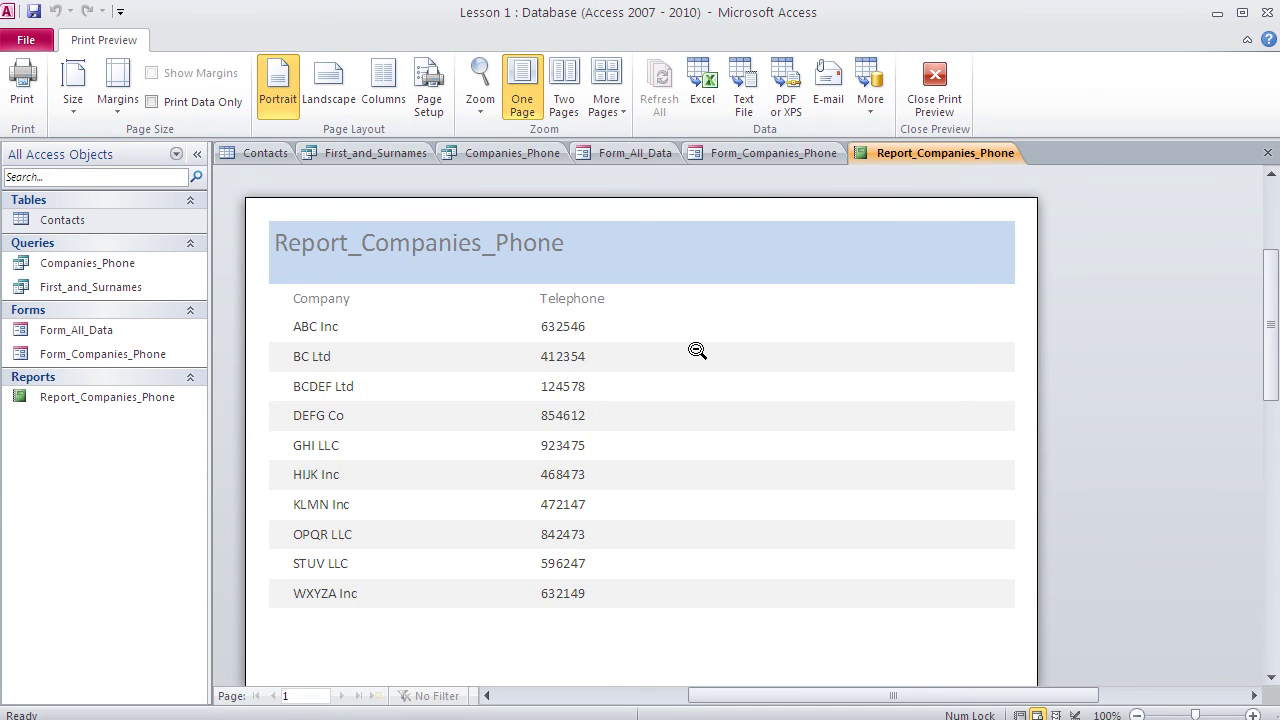
click(772, 152)
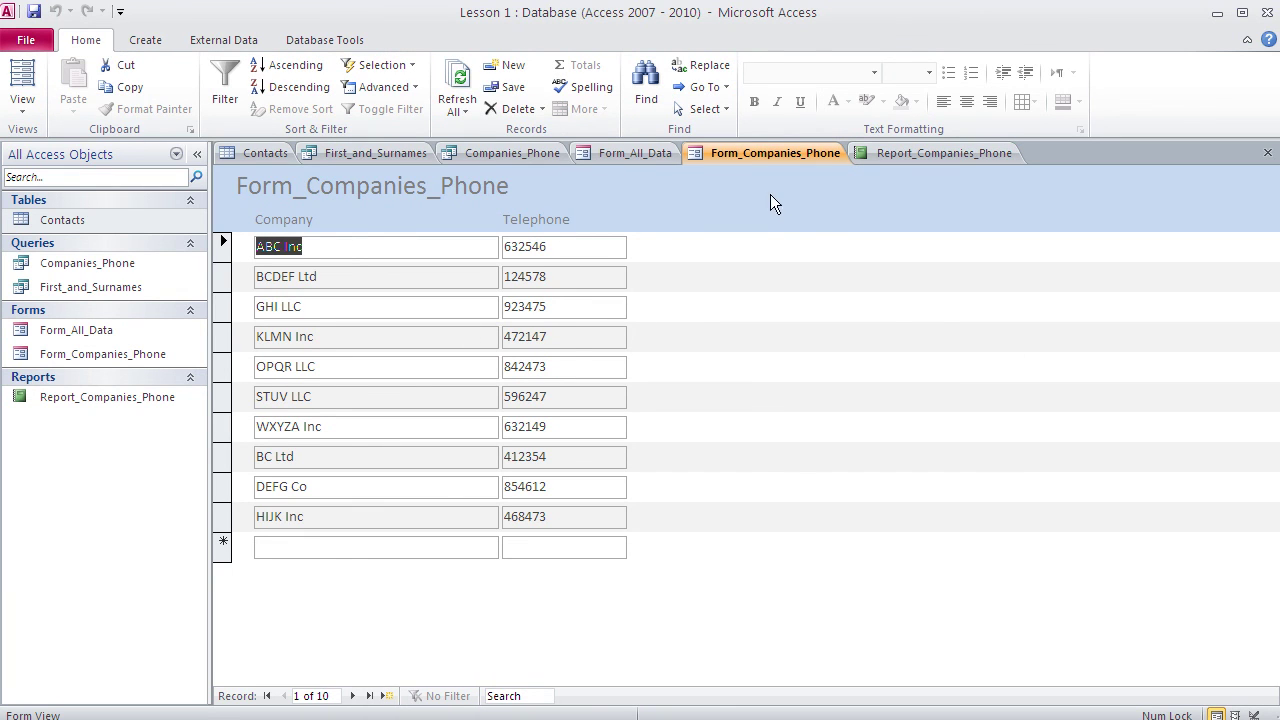
click(938, 152)
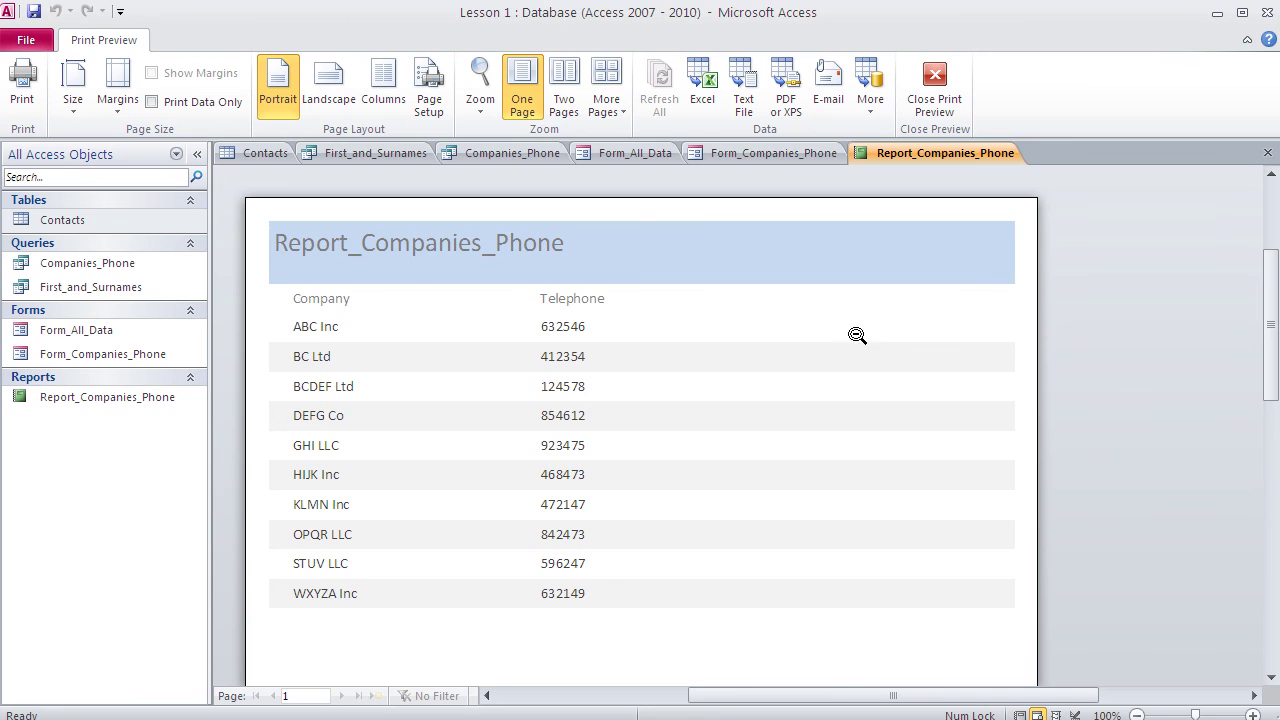
click(774, 152)
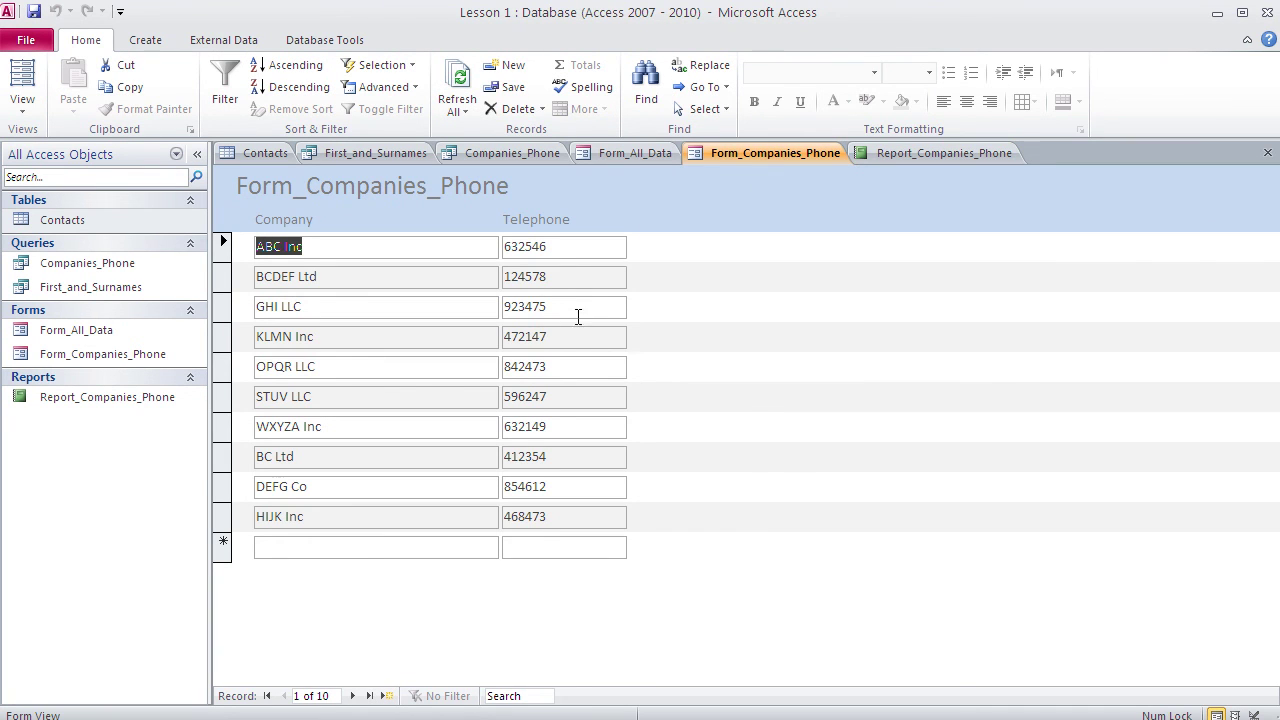
click(933, 153)
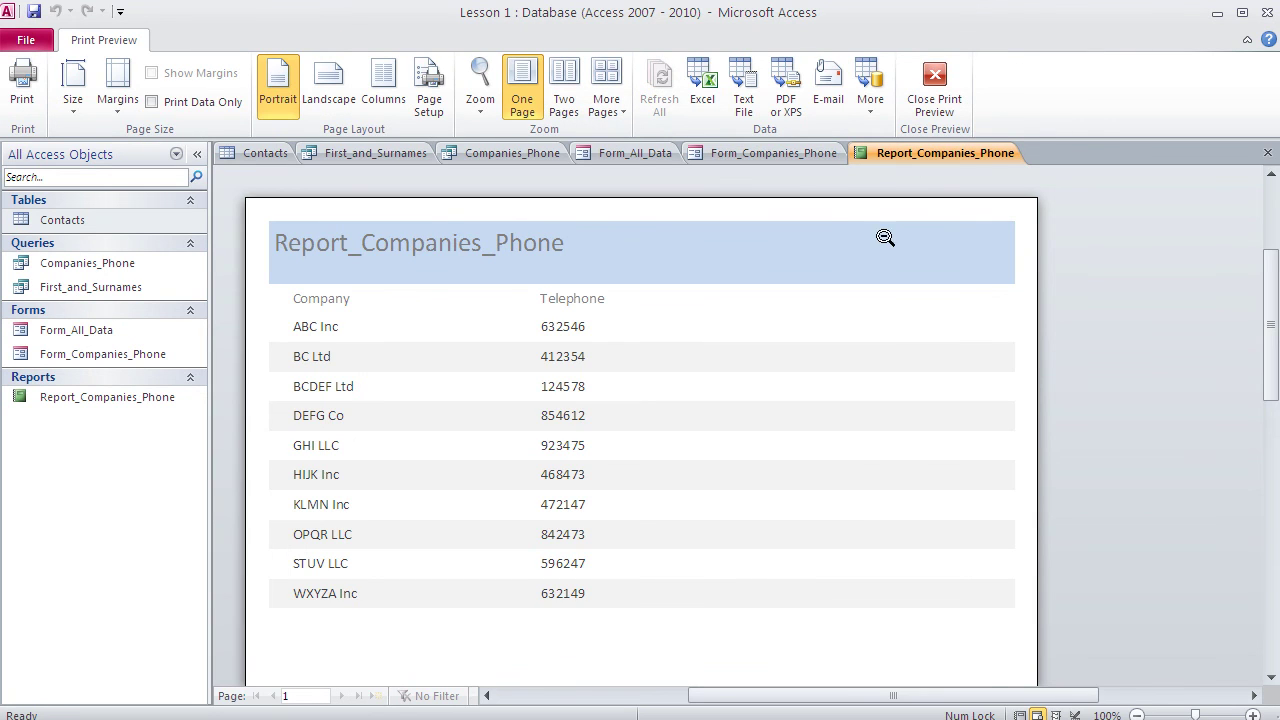
click(786, 153)
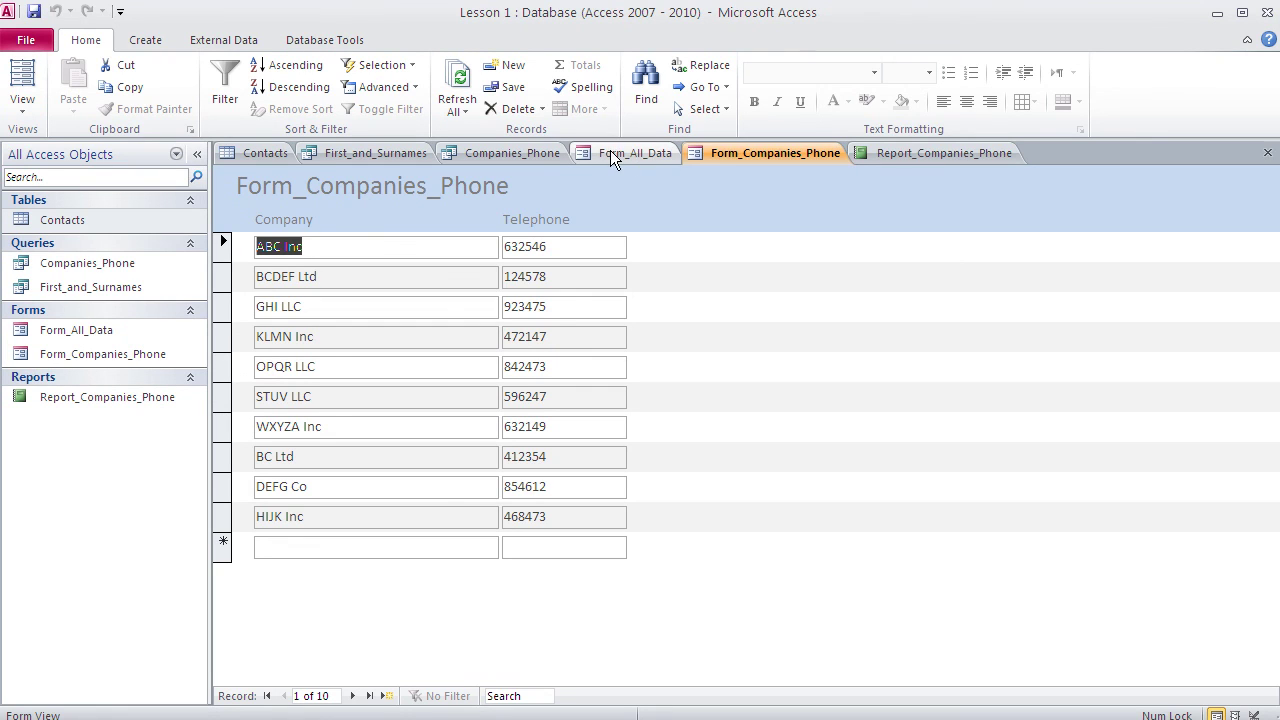
click(901, 153)
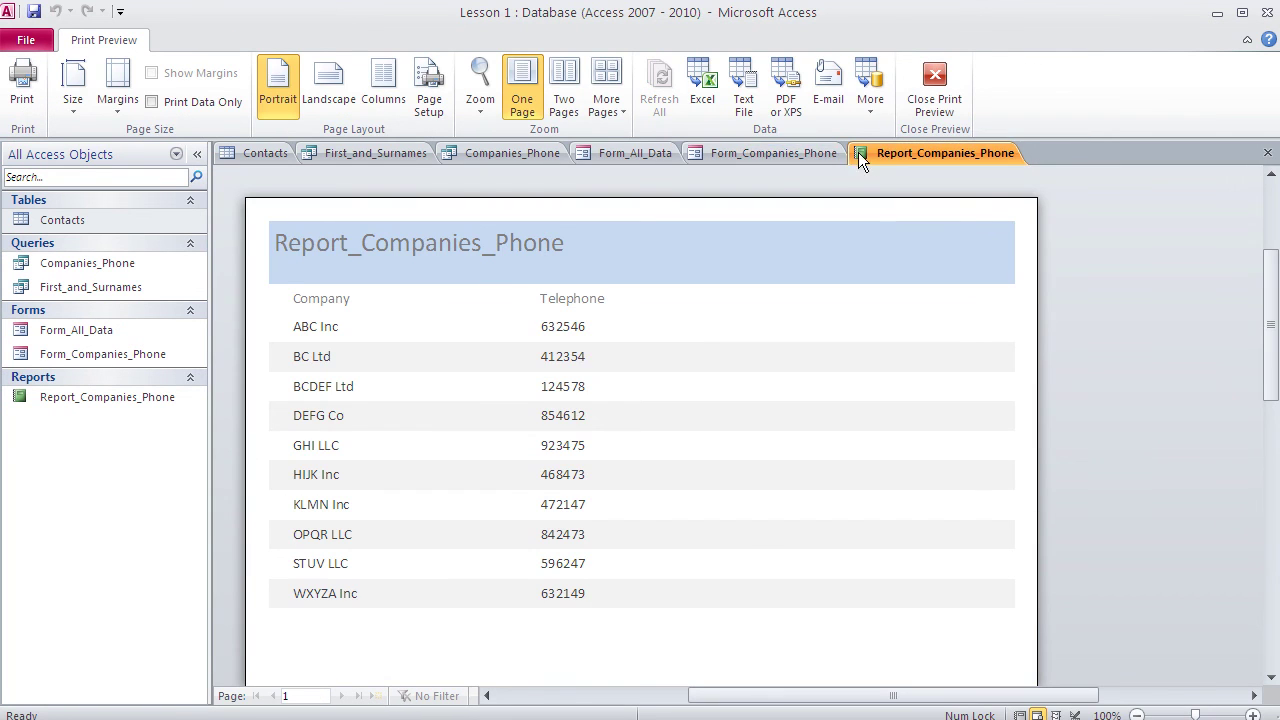
click(797, 155)
click(634, 155)
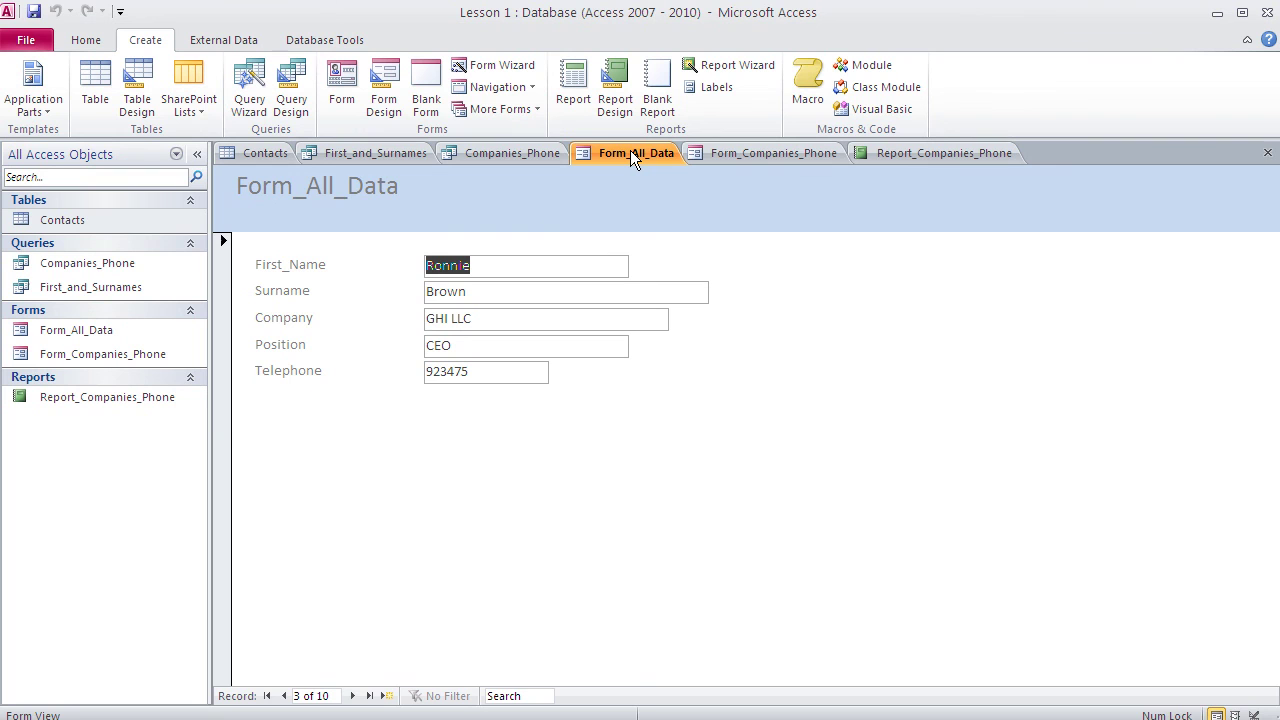
click(490, 152)
click(372, 153)
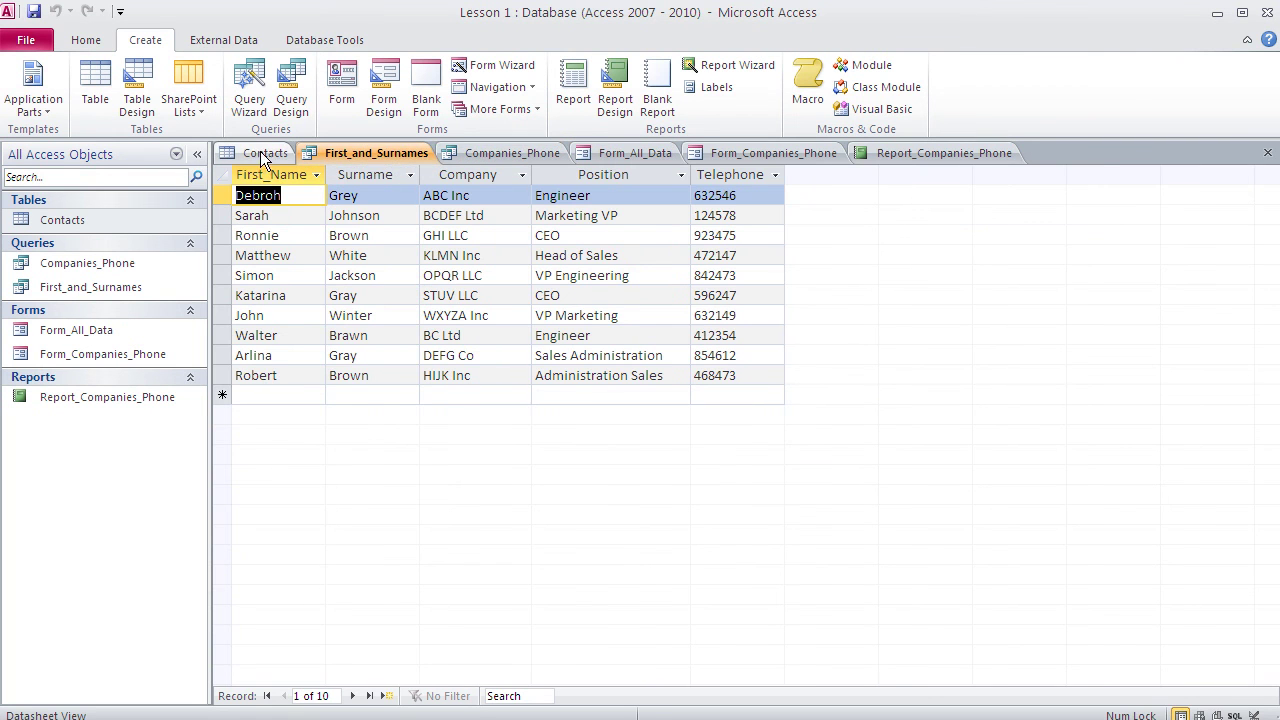
click(260, 155)
click(364, 152)
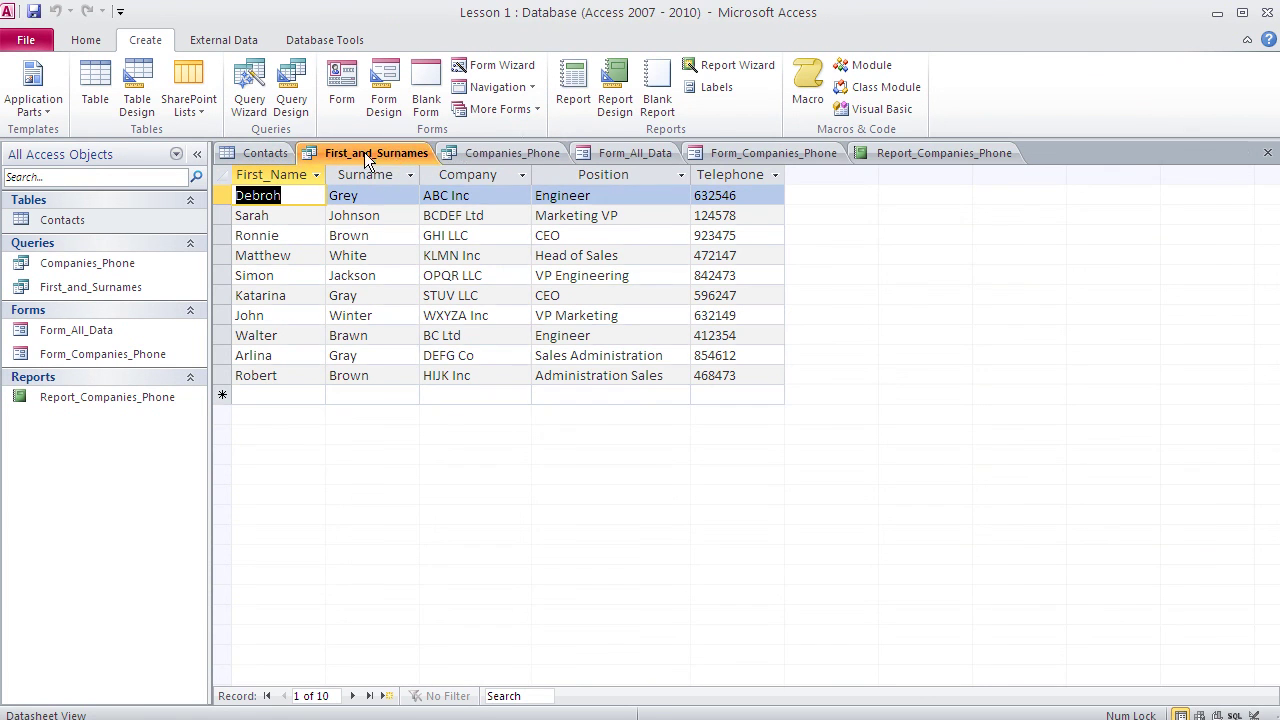
click(465, 151)
click(601, 154)
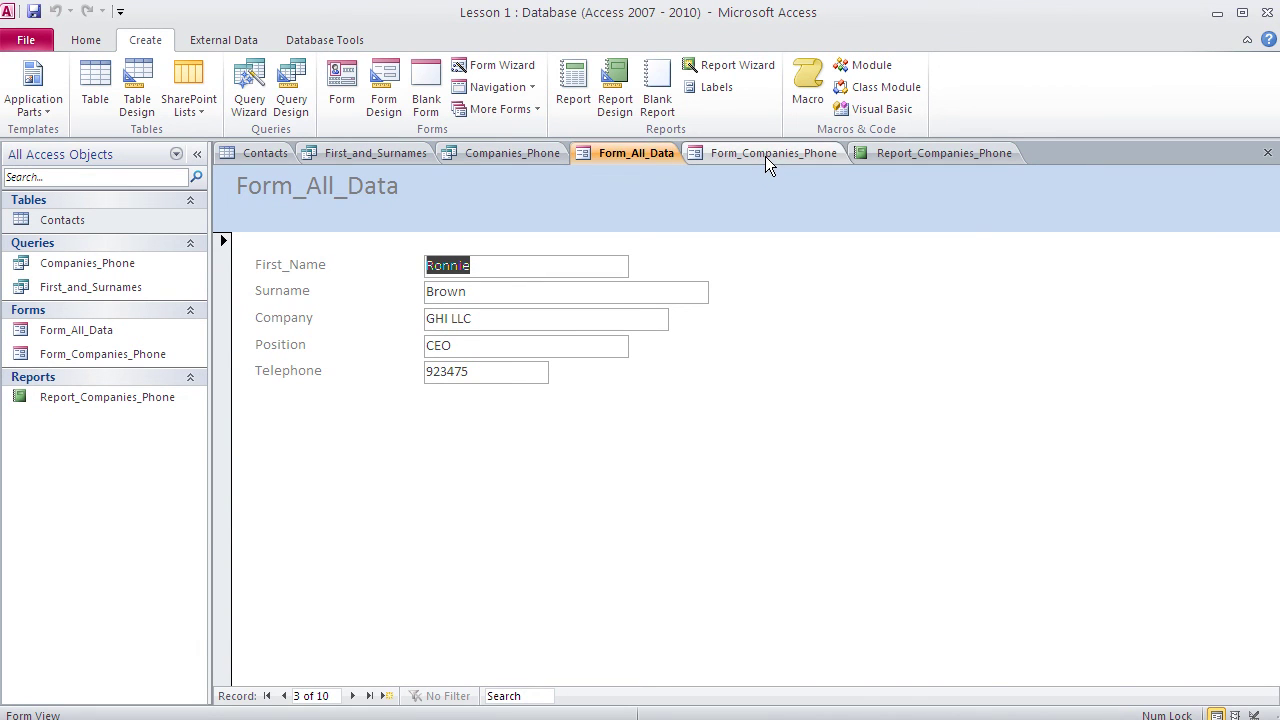
click(809, 156)
click(886, 151)
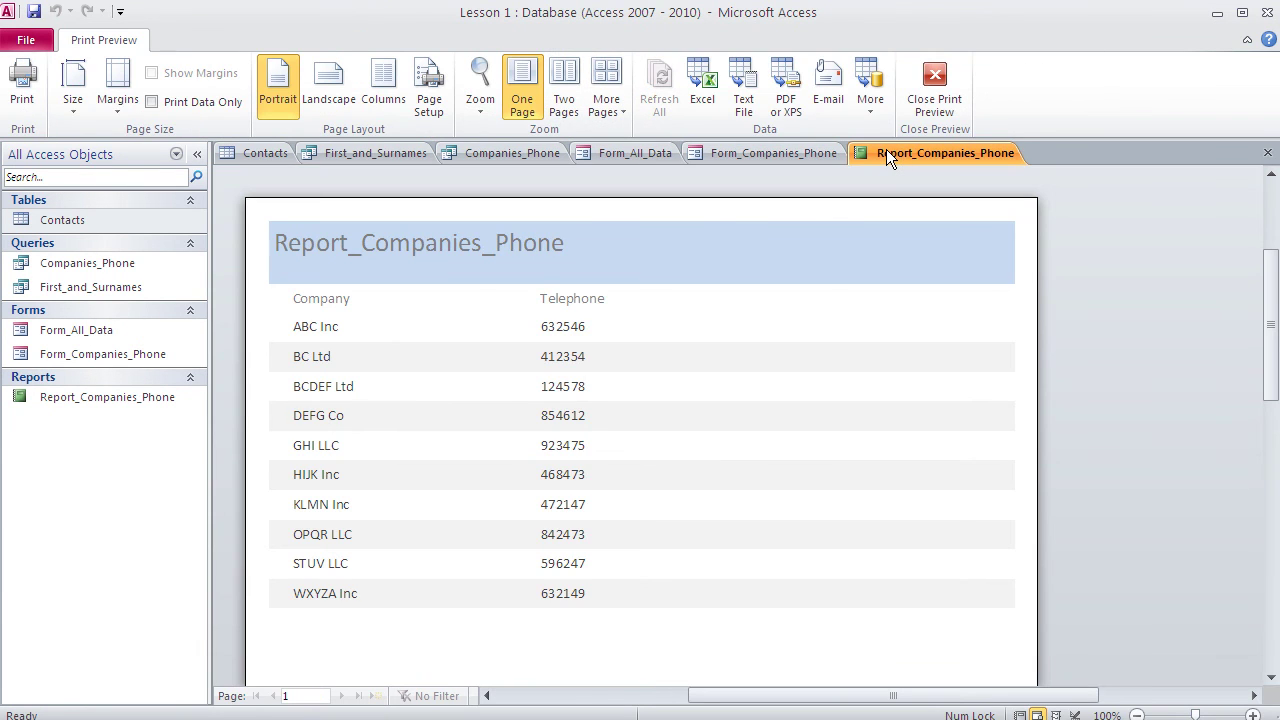